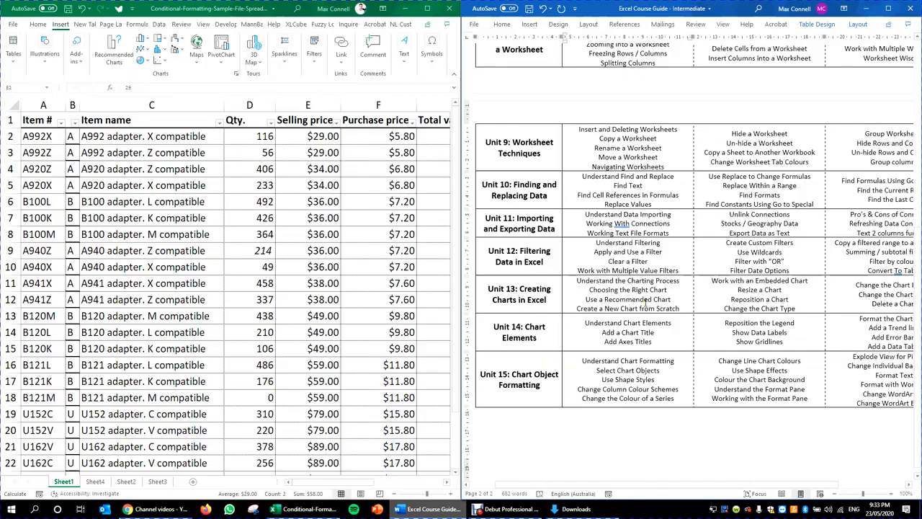
Switch to the Conditional-Formatting-Sample-File spreadsheet and maximize its window.
click(347, 197)
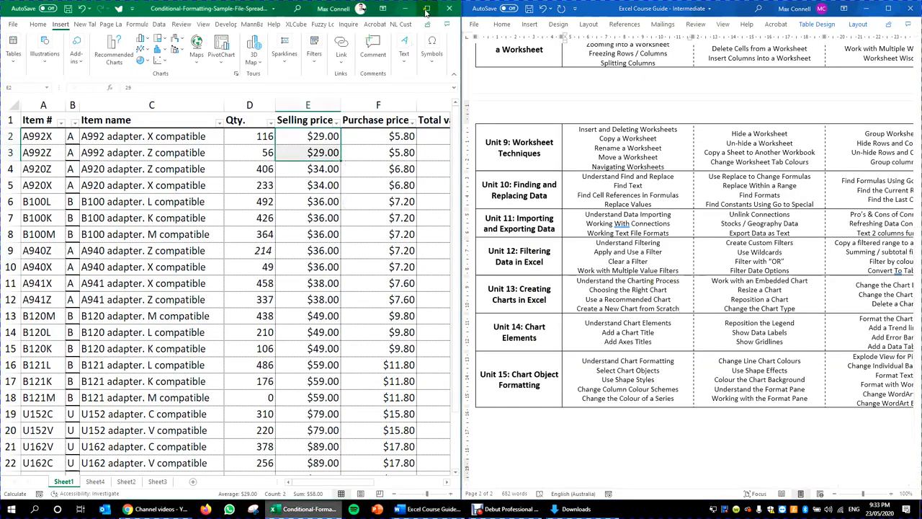
click(427, 10)
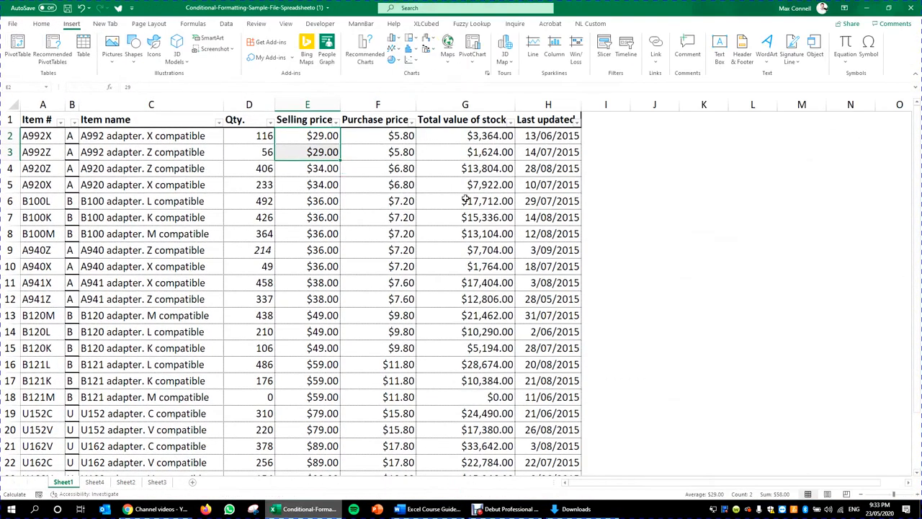
Look through the item table on Sheet1, including its totals row and the group letters in column B.
click(250, 152)
scroll(370, 252, down, 1)
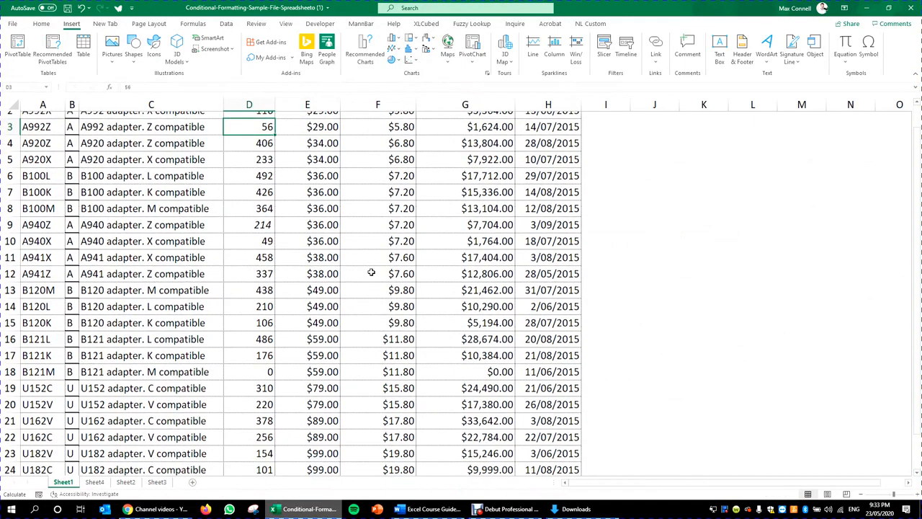
scroll(371, 232, up, 1)
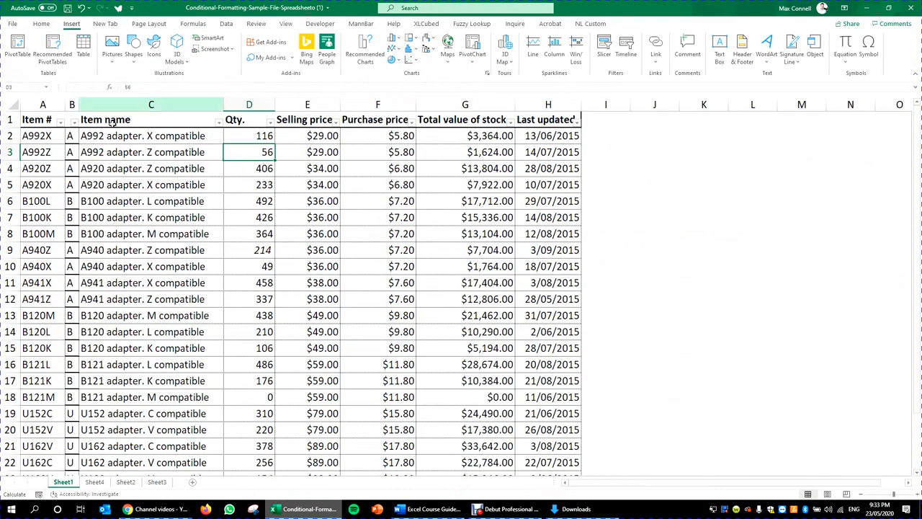
click(70, 135)
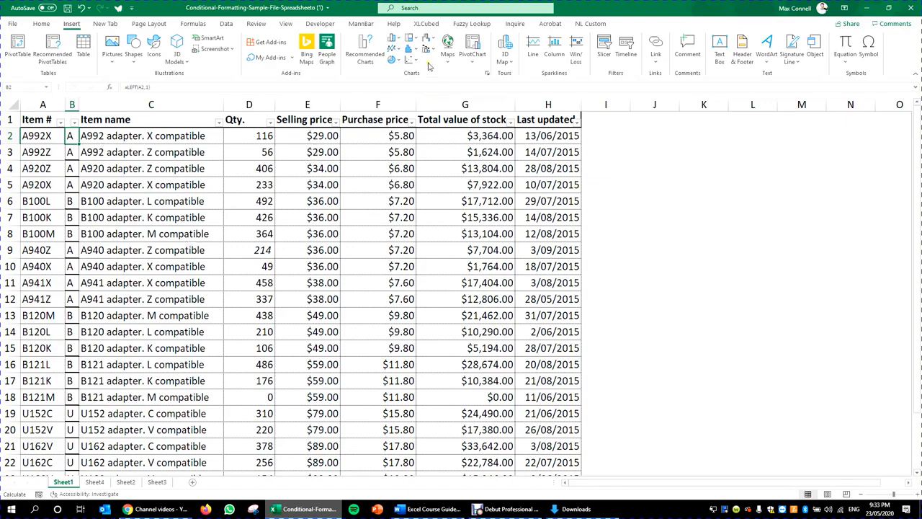
click(424, 266)
scroll(424, 303, down, 2)
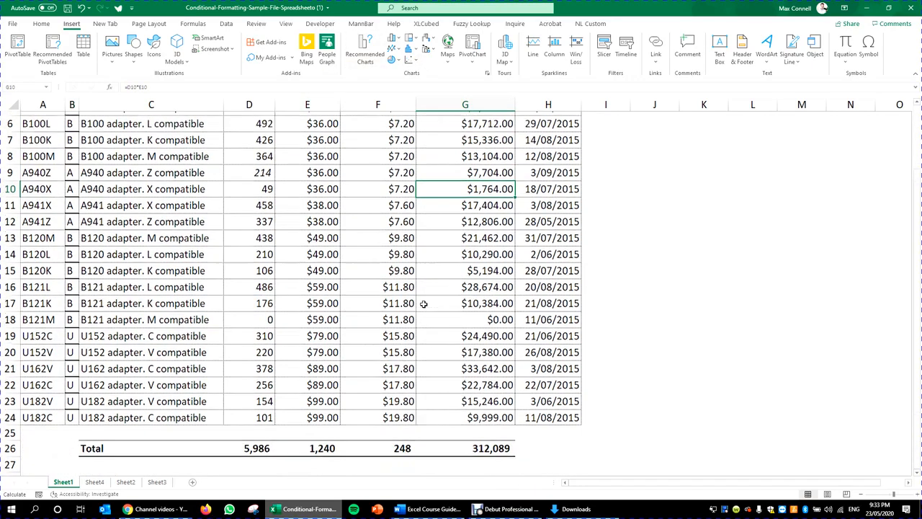
scroll(424, 303, up, 2)
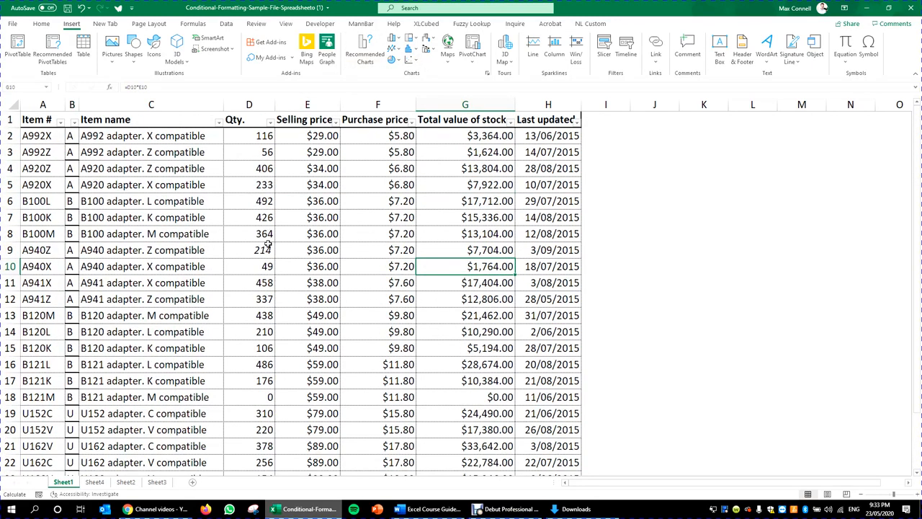
click(82, 136)
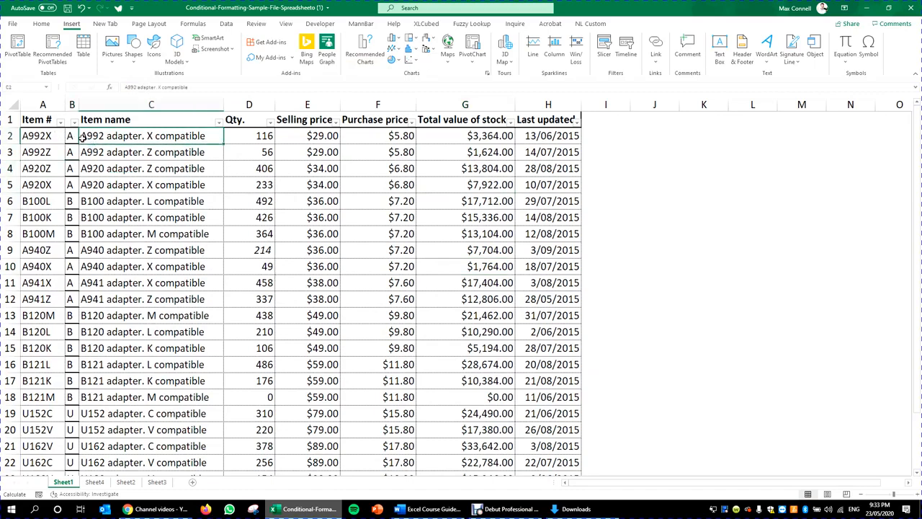
click(70, 136)
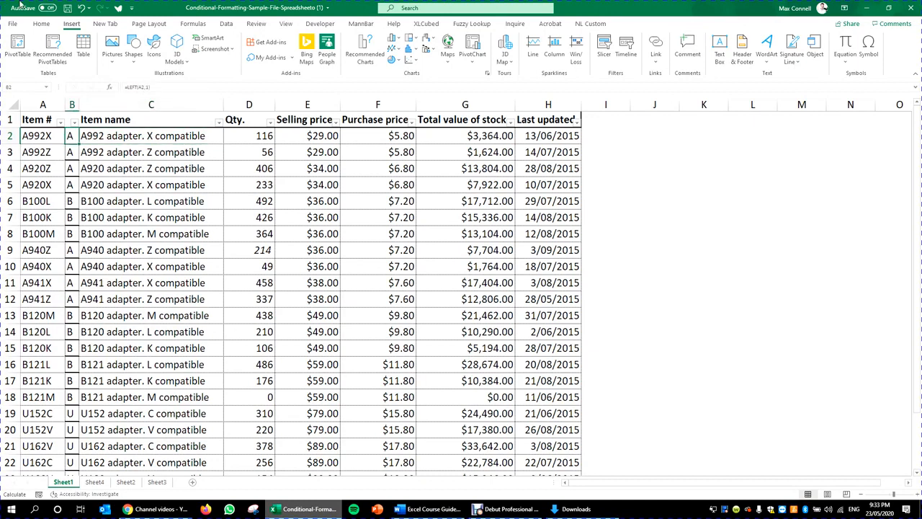
Sort the item table by the group letters in column B, from A to Z.
click(41, 23)
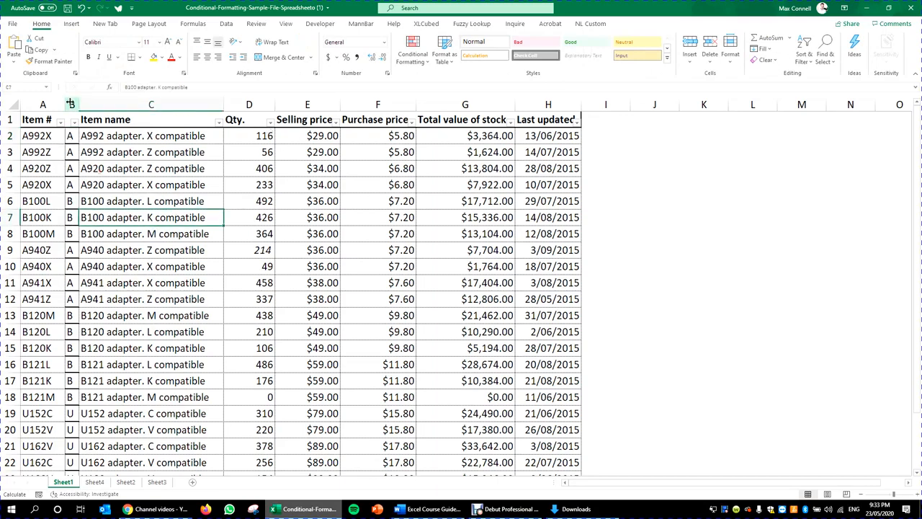
click(72, 105)
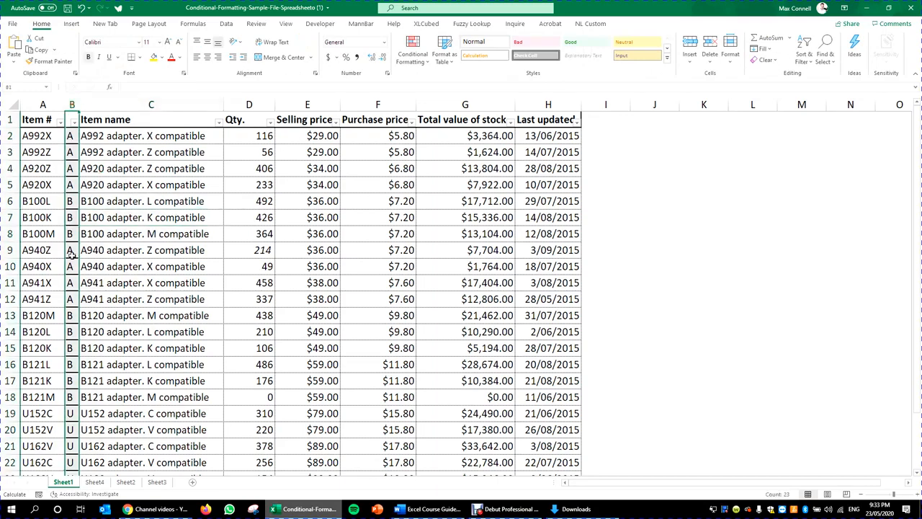
click(74, 122)
click(69, 136)
Examine the sorted item names, prices, stock values and column B group letters, and the empty area beside the table.
click(133, 170)
drag(130, 134, 178, 261)
click(63, 153)
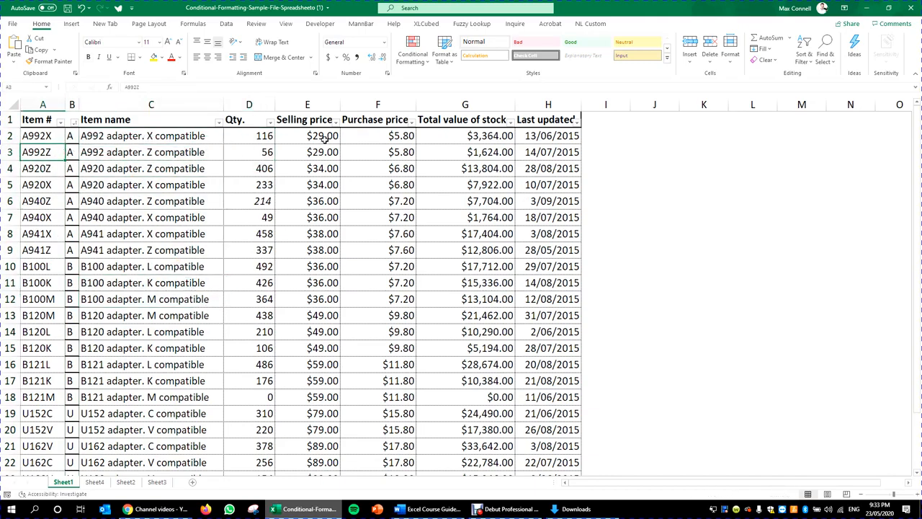
drag(325, 139, 331, 268)
click(389, 139)
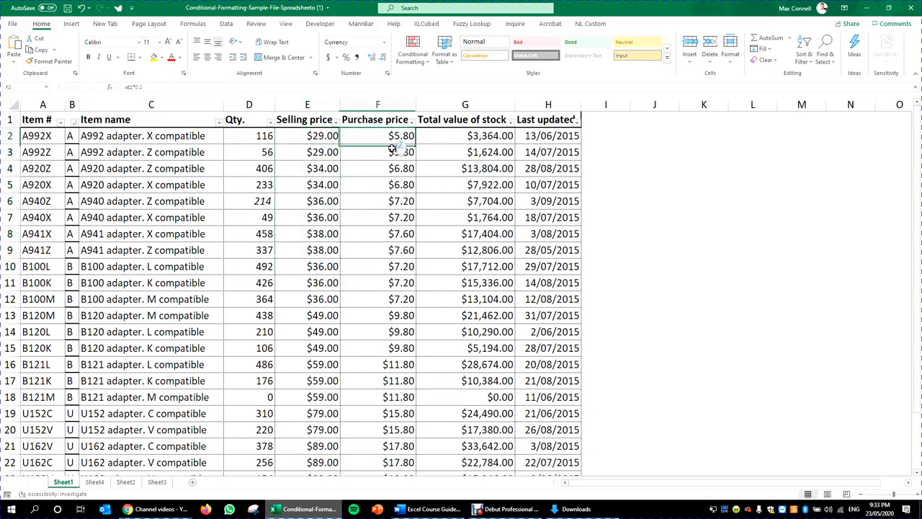
drag(392, 148, 390, 250)
drag(478, 141, 486, 268)
click(483, 283)
click(635, 183)
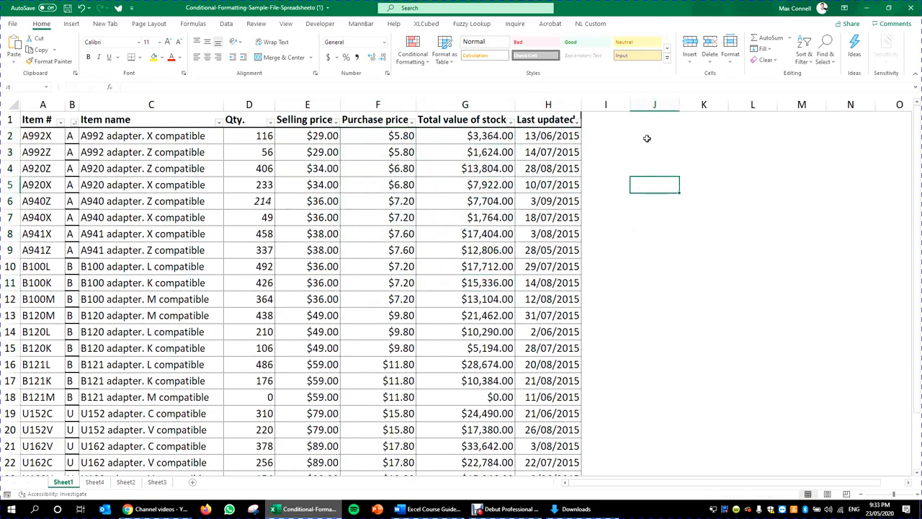
click(699, 155)
click(654, 140)
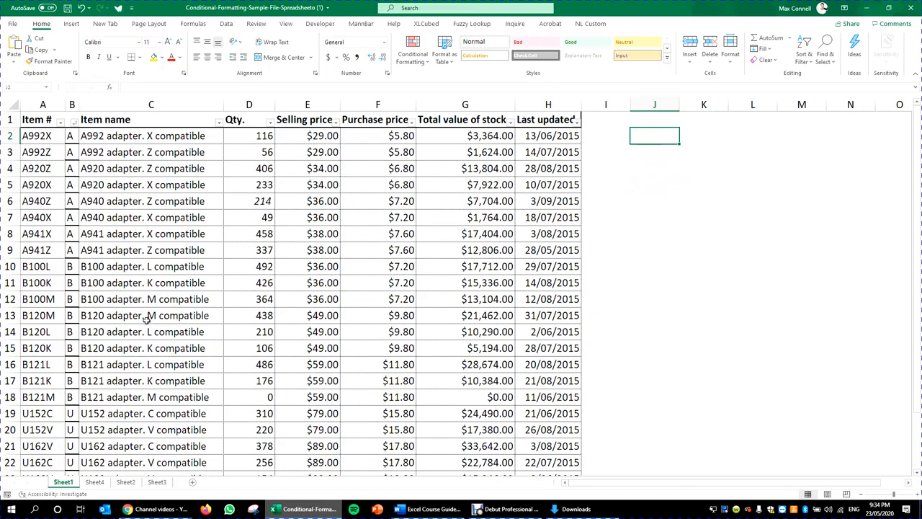
drag(69, 250, 69, 136)
scroll(69, 135, down, 4)
scroll(158, 258, up, 4)
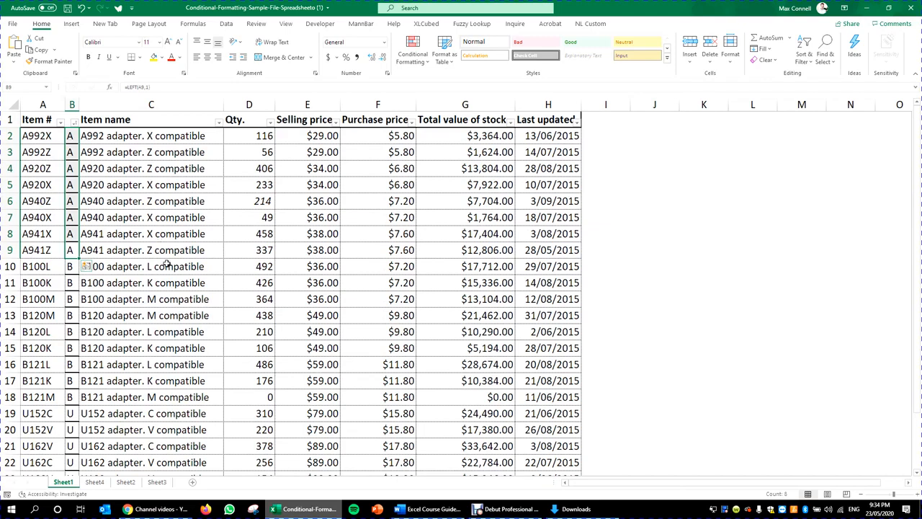
key(Up)
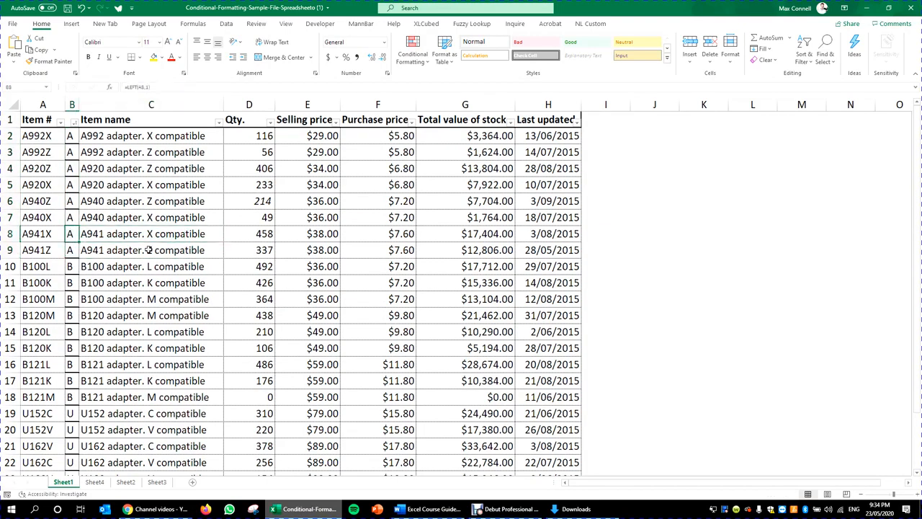
Enter the letters A, B and C down column J and shift the list down one row to J3:J5.
click(655, 140)
text(A)
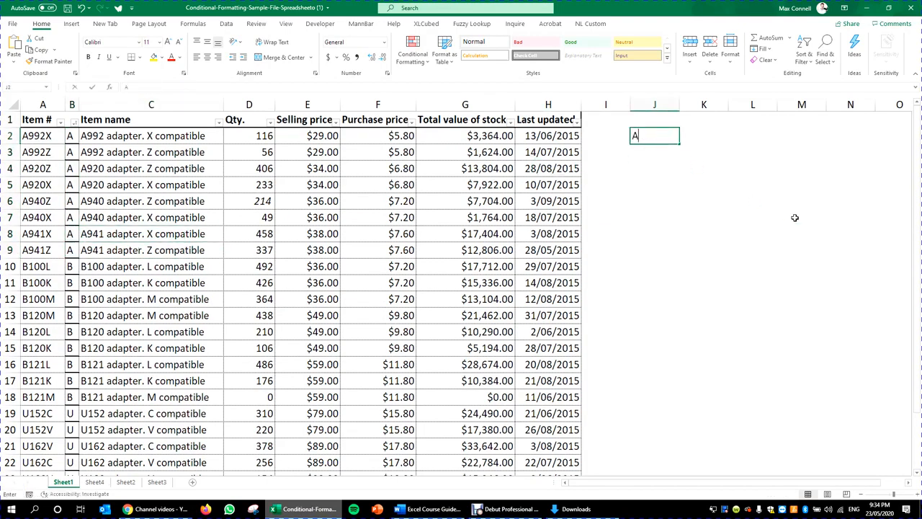
key(Return)
text(B)
key(Return)
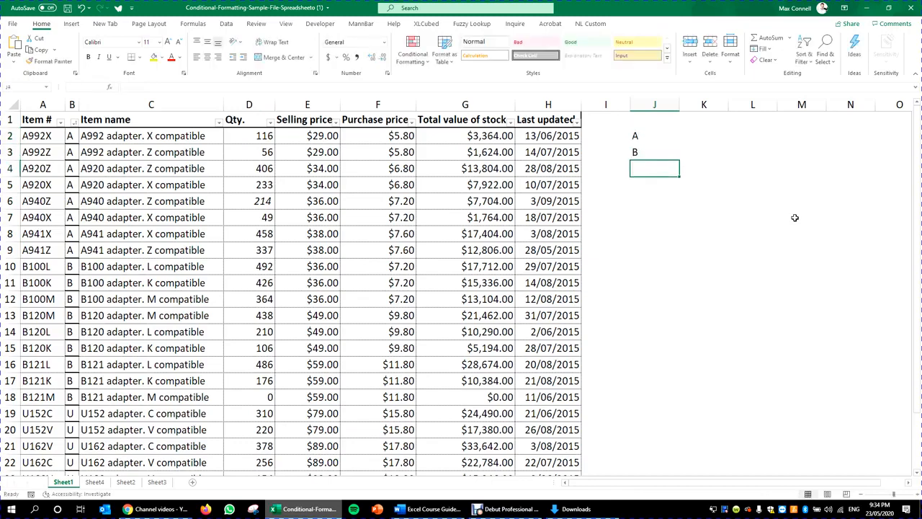
text(C)
click(721, 124)
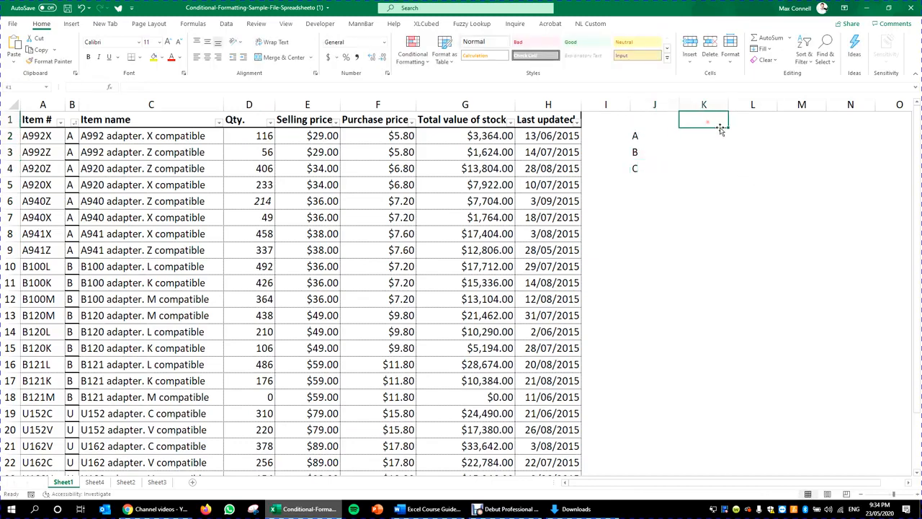
drag(654, 121, 706, 185)
click(697, 232)
click(703, 136)
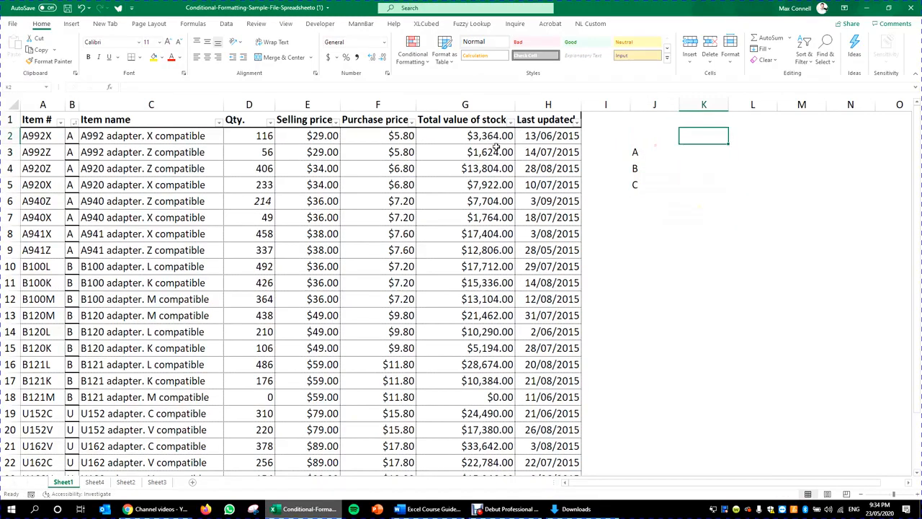
Check the row 2 Selling price and Purchase price cells and the Total value of stock formula in G2.
click(306, 137)
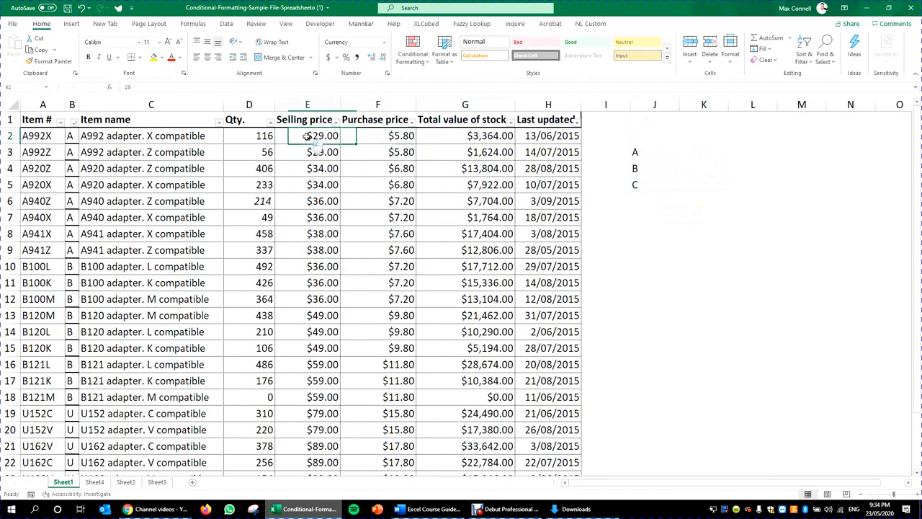
click(666, 138)
click(696, 139)
click(306, 138)
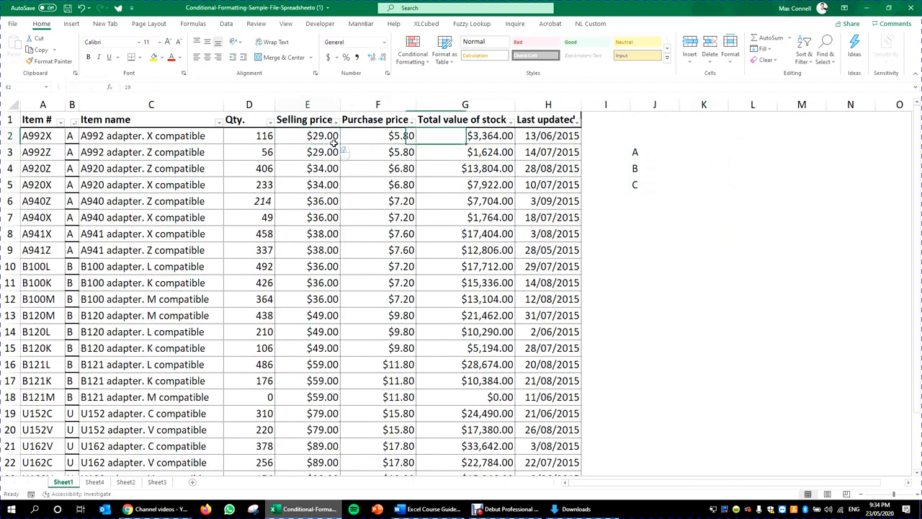
click(377, 136)
double_click(318, 136)
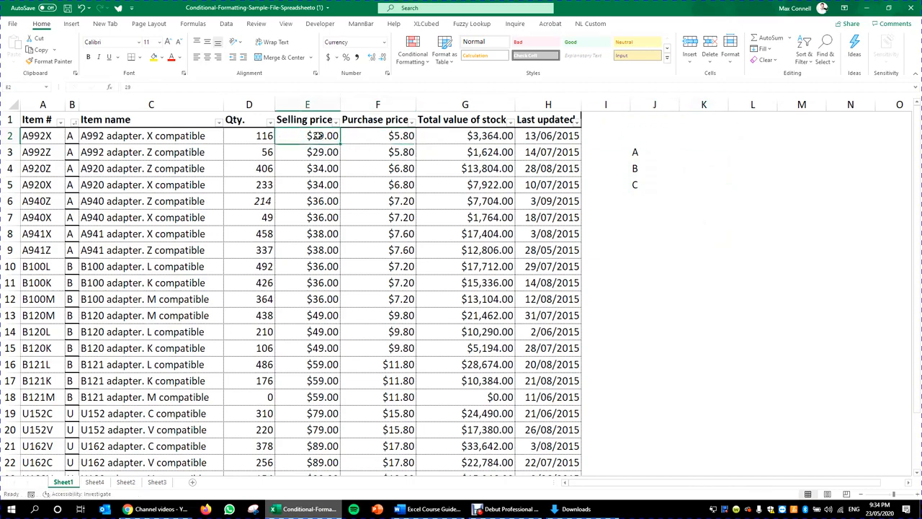
double_click(468, 138)
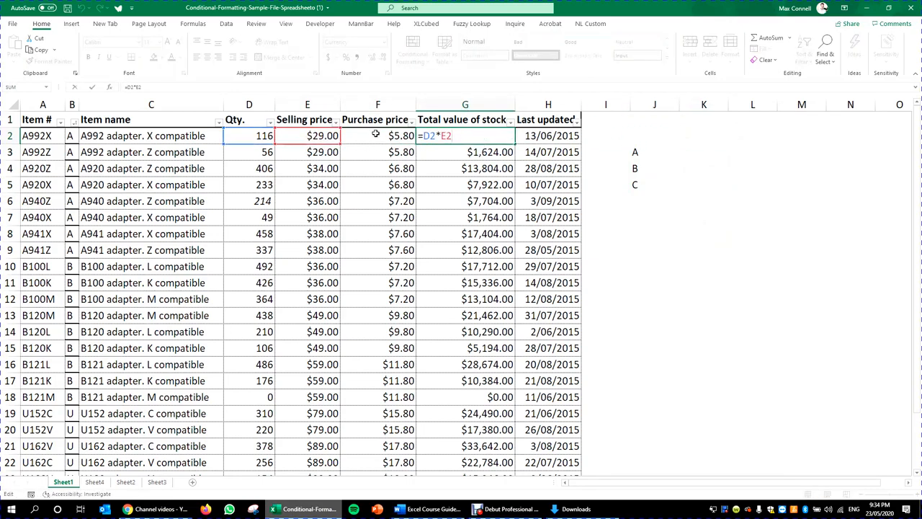
key(Return)
Move the Total value of stock column in front of the Purchase price column by cutting and inserting it.
click(464, 104)
right_click(467, 104)
click(497, 124)
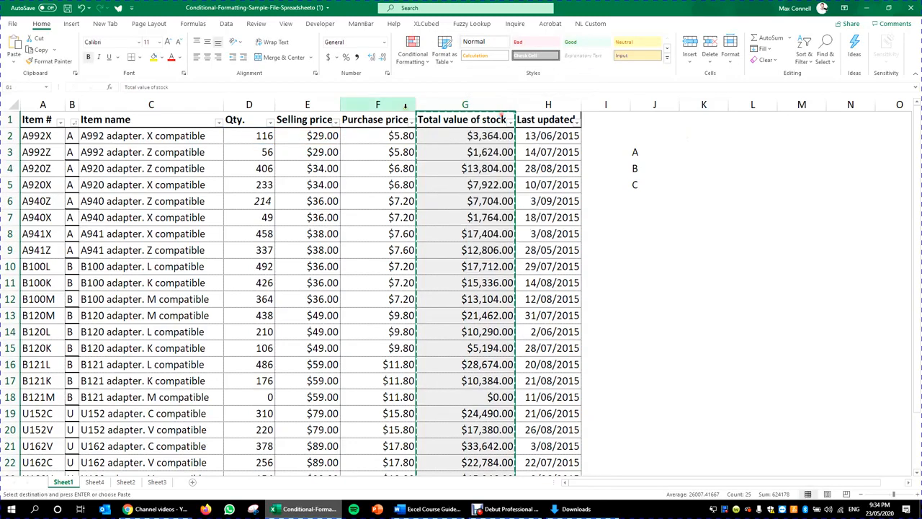
right_click(405, 105)
click(426, 186)
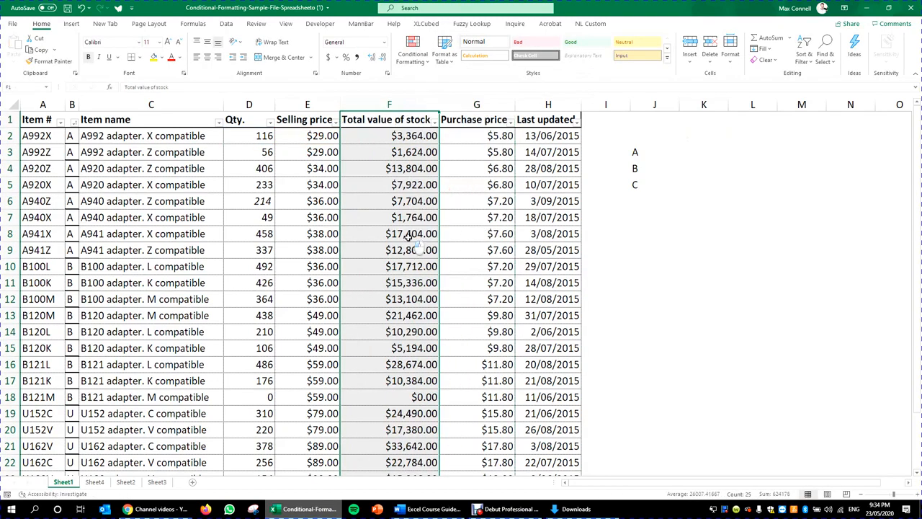
Rename the Total value of stock header in F1 as Revenue and narrow column F.
click(409, 237)
double_click(402, 137)
key(Escape)
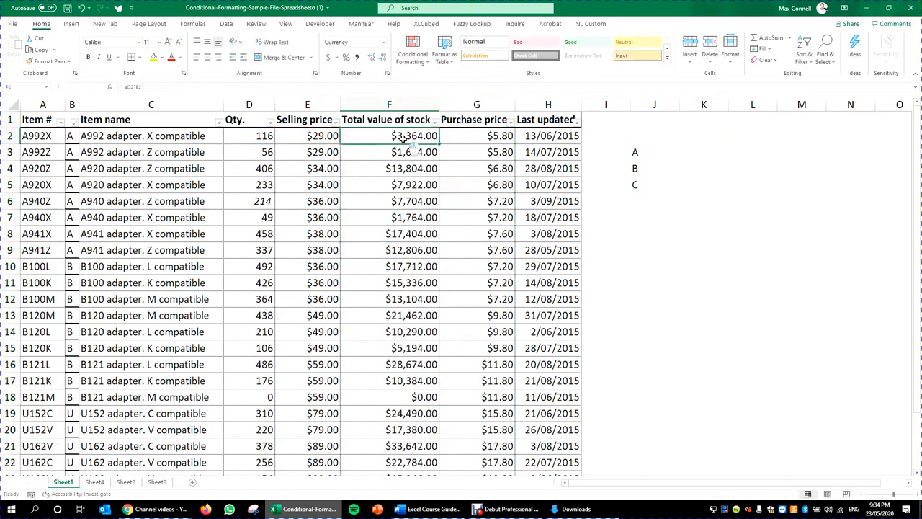
click(397, 122)
text(Revenue)
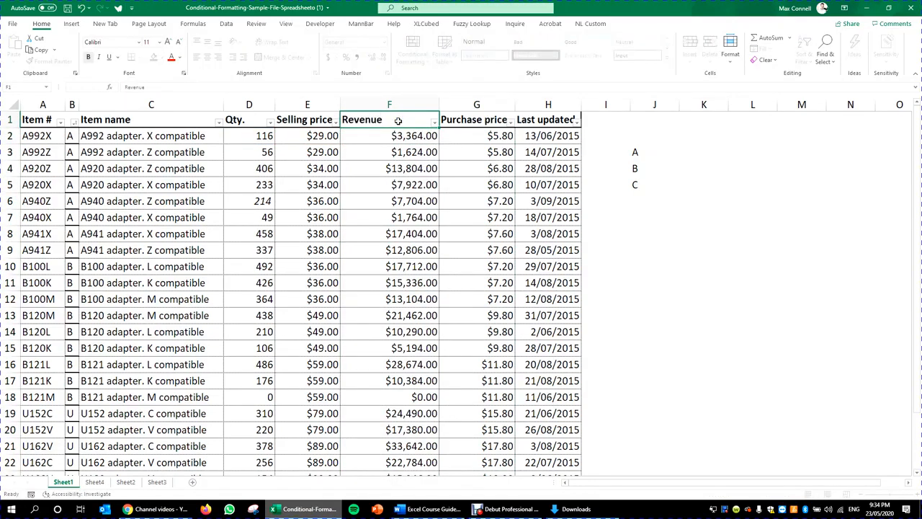
key(Return)
double_click(404, 136)
key(Escape)
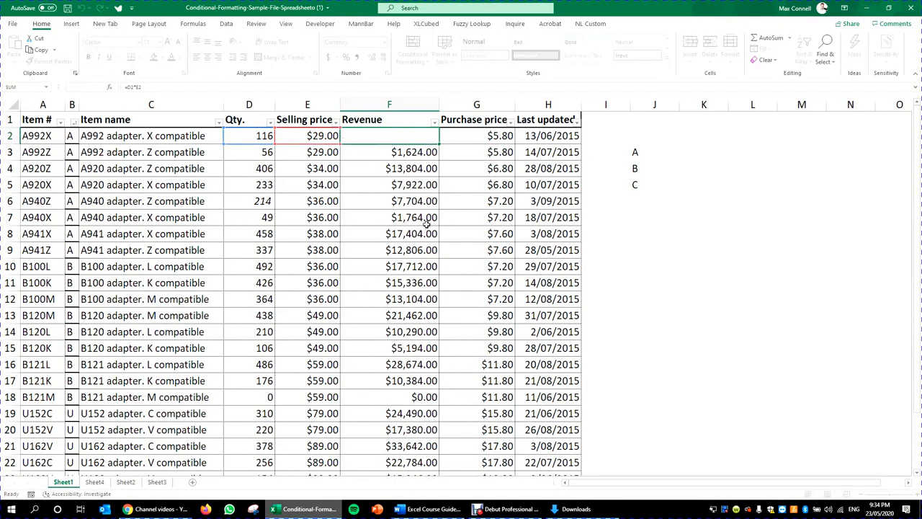
drag(439, 105, 407, 104)
Check the formula behind the first Purchase price value in cell G2.
click(436, 136)
text(=E2*0.2)
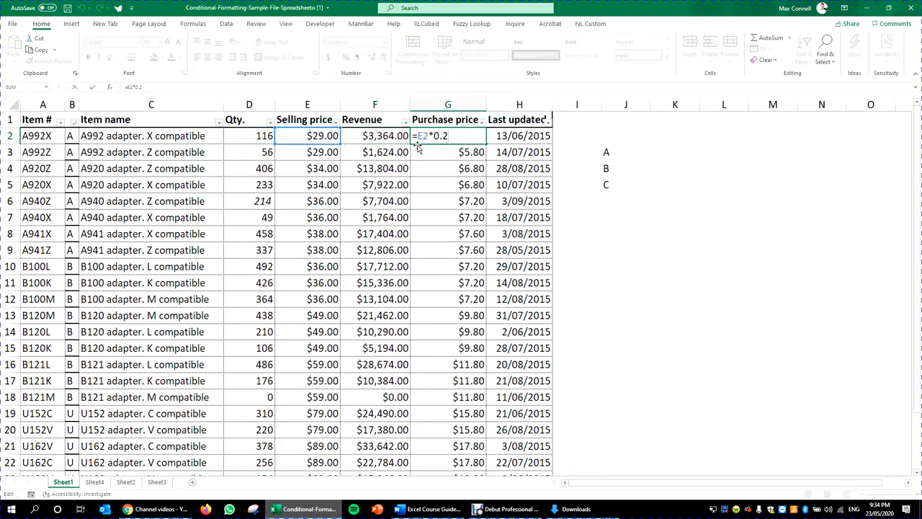
key(ctrl+Return)
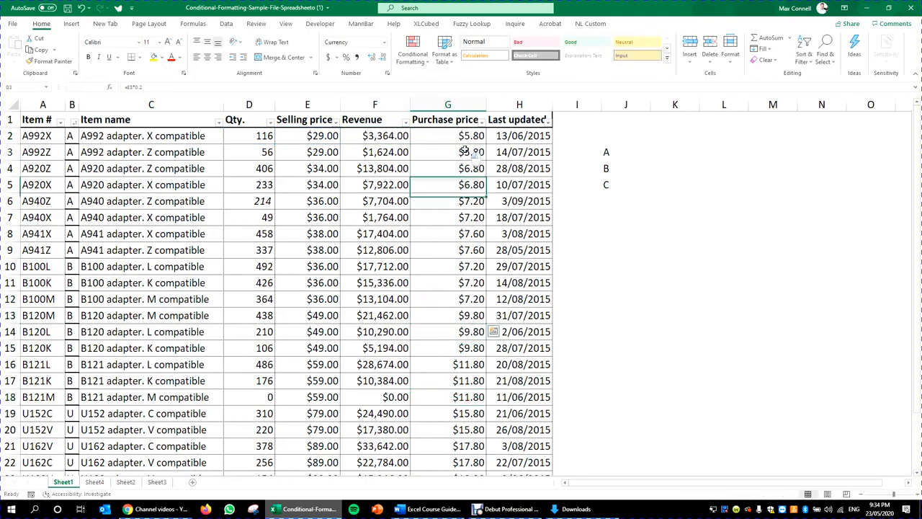
text(=randbtwe)
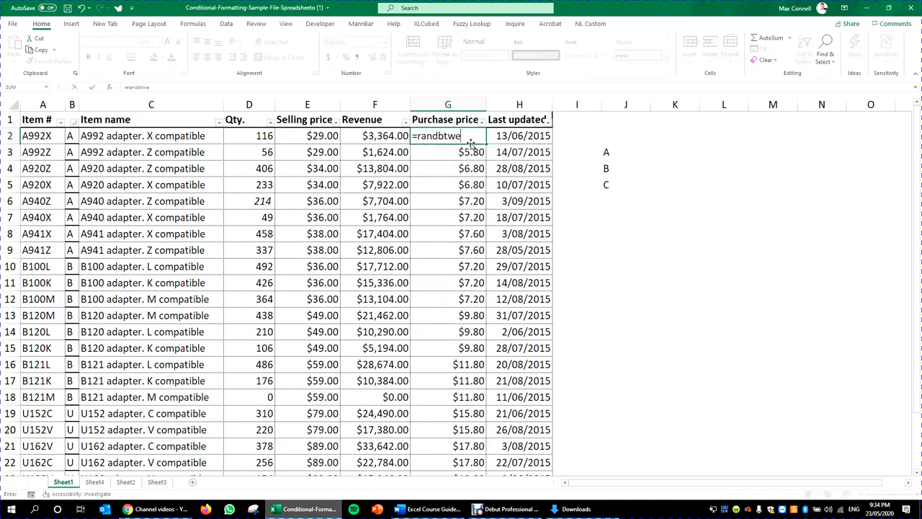
key(BackSpace)
key(BackSpace)
key(BackSpace)
text(etween)
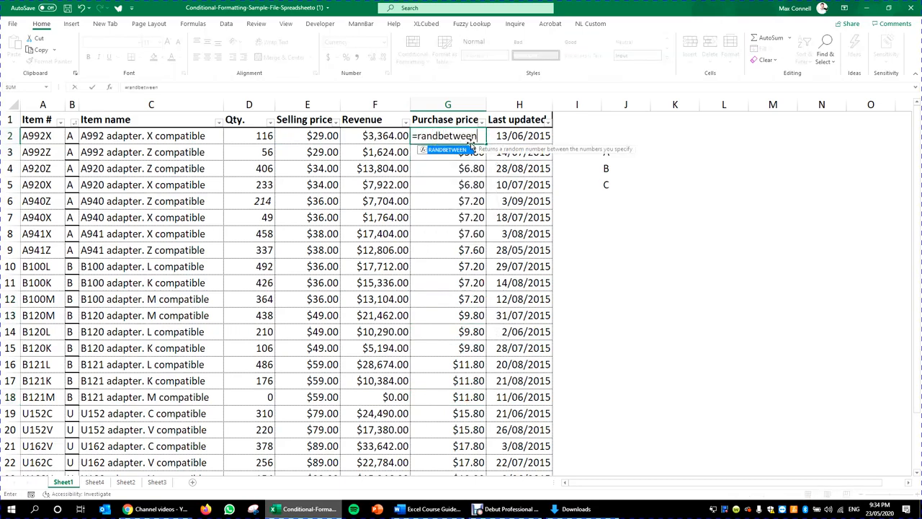
text((0)
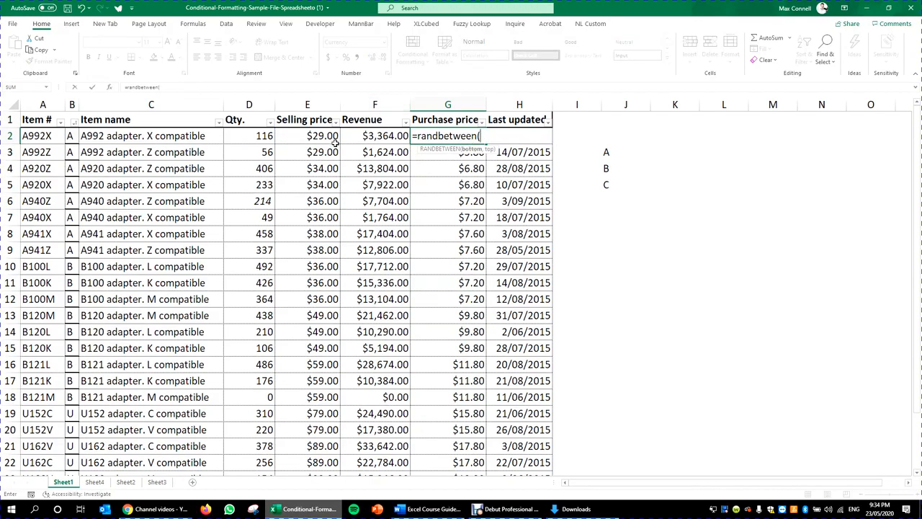
key(Escape)
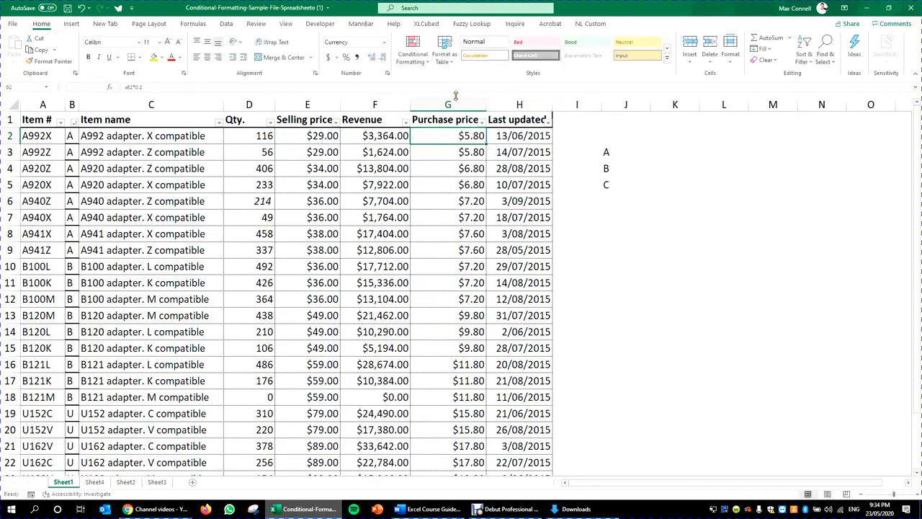
Insert a column before Purchase price and give it a COGS header in G1 matching the Purchase price header's format.
click(448, 104)
right_click(461, 108)
click(504, 169)
click(448, 152)
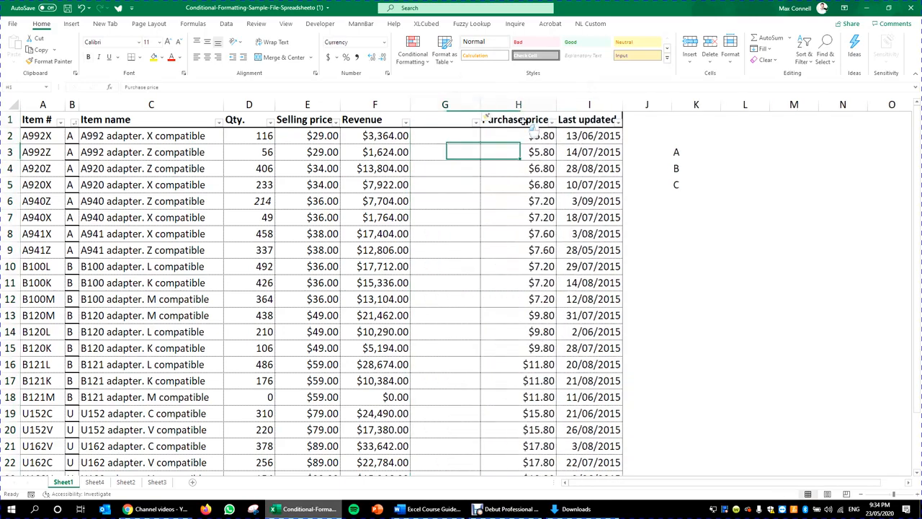
click(528, 122)
key(ctrl+c)
click(450, 120)
key(ctrl+v)
key(Escape)
text(COGS)
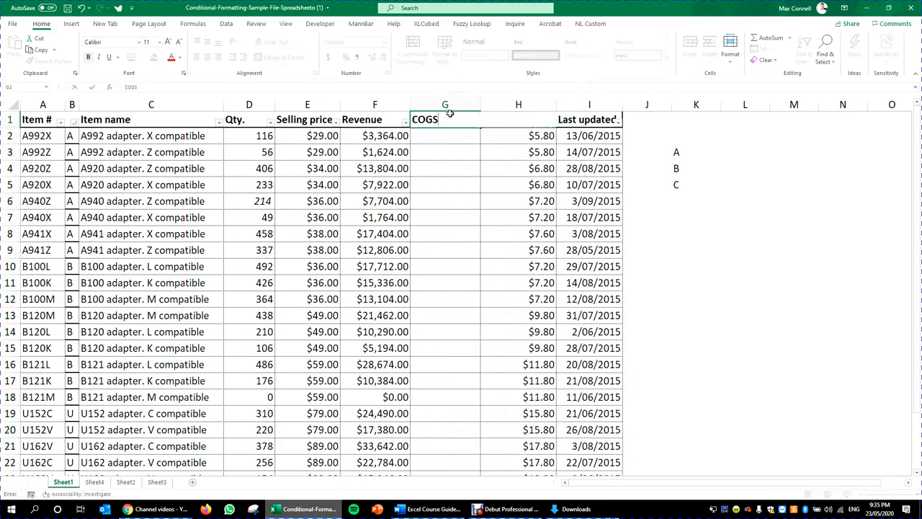
key(Return)
Enter =RANDBETWEEN(0.1,0.3) in the COGS cell G2 and format it as a percentage.
text(=ran)
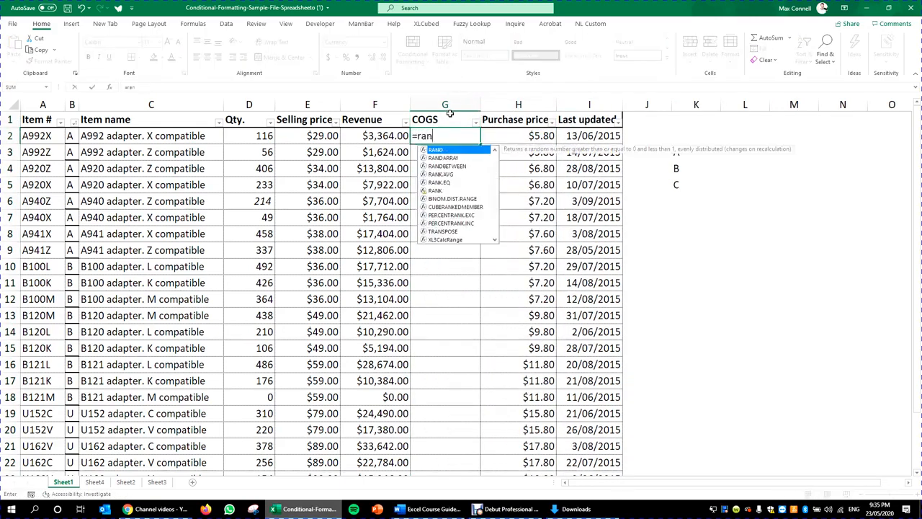
text(dbetween()
key(Left)
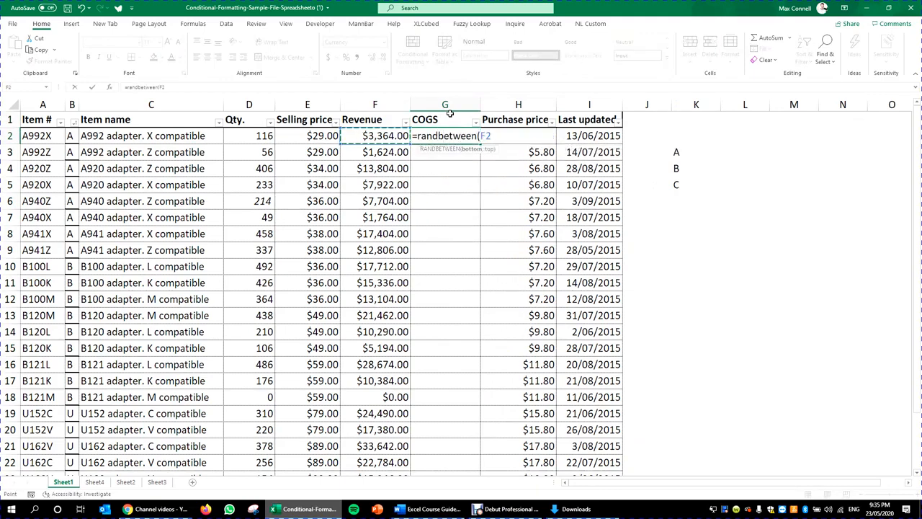
key(BackSpace)
key(BackSpace)
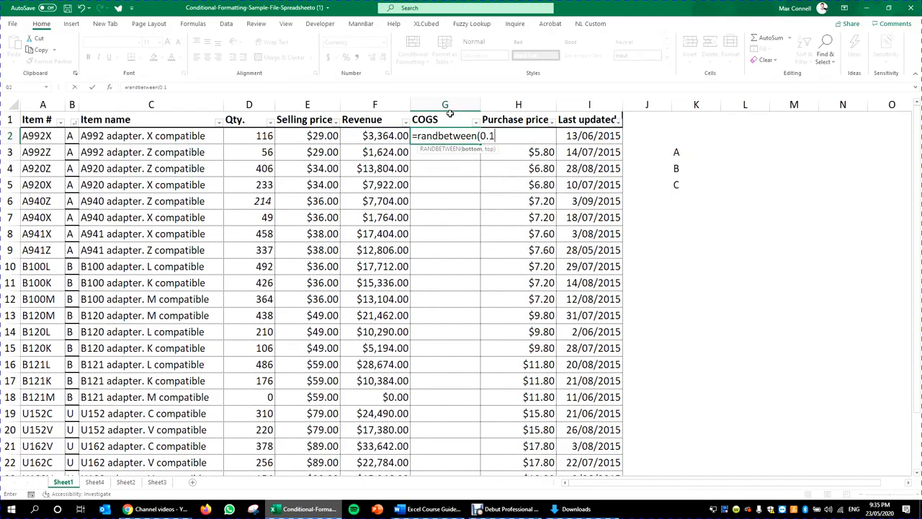
text(0.1,0.3))
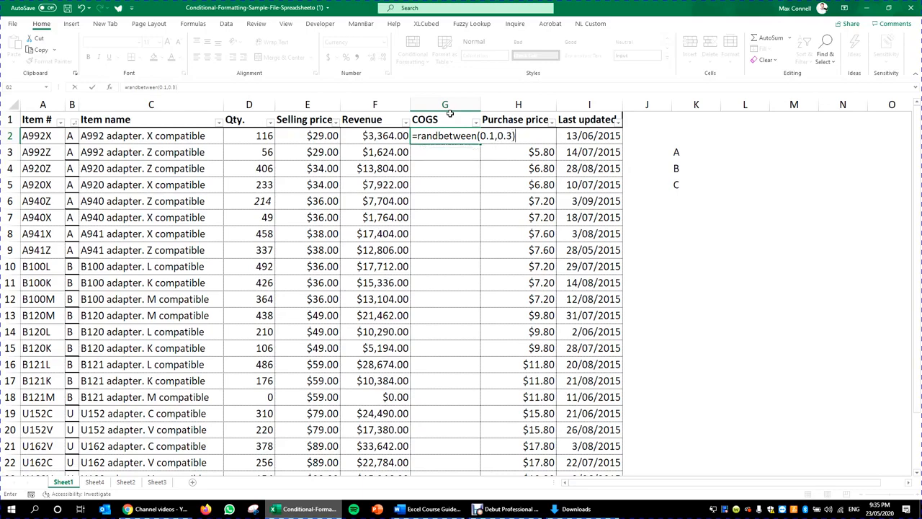
key(ctrl+Return)
click(346, 57)
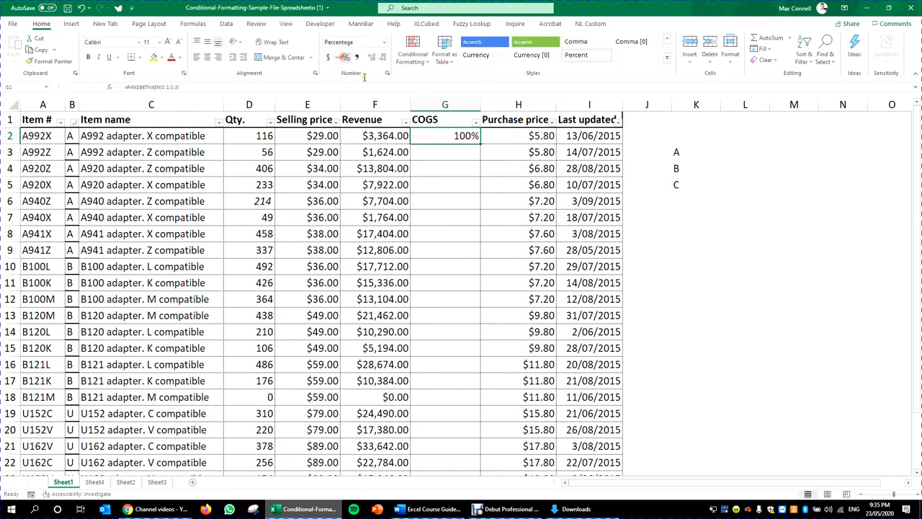
Re-enter the RANDBETWEEN formula in G2 and try the comma number format on the cell.
click(228, 85)
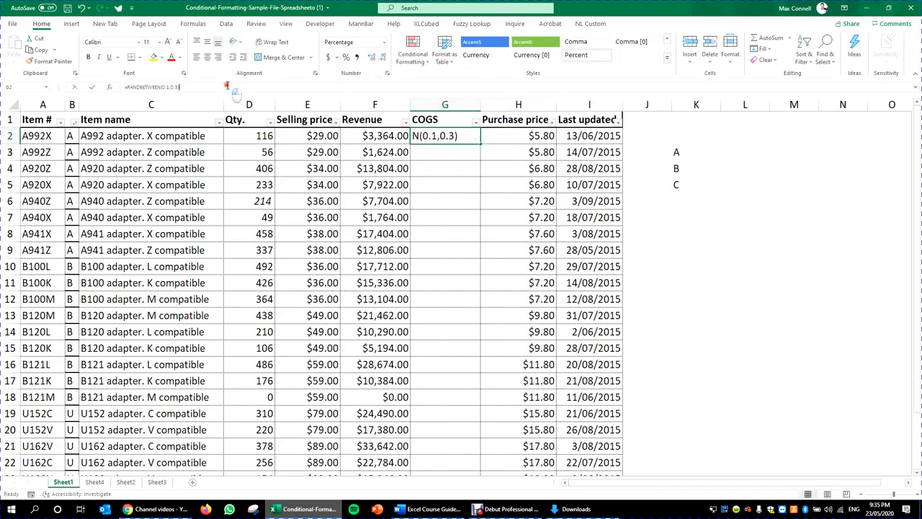
click(169, 87)
click(206, 90)
key(ctrl+Return)
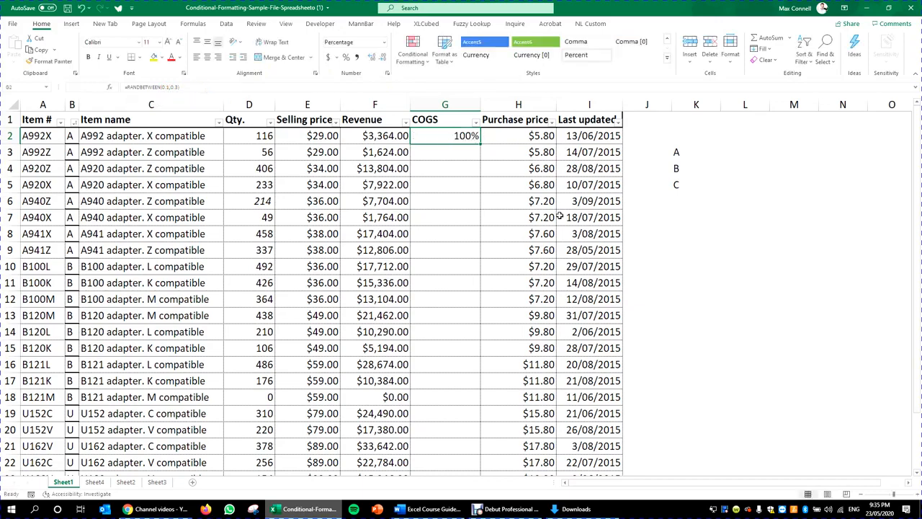
click(356, 57)
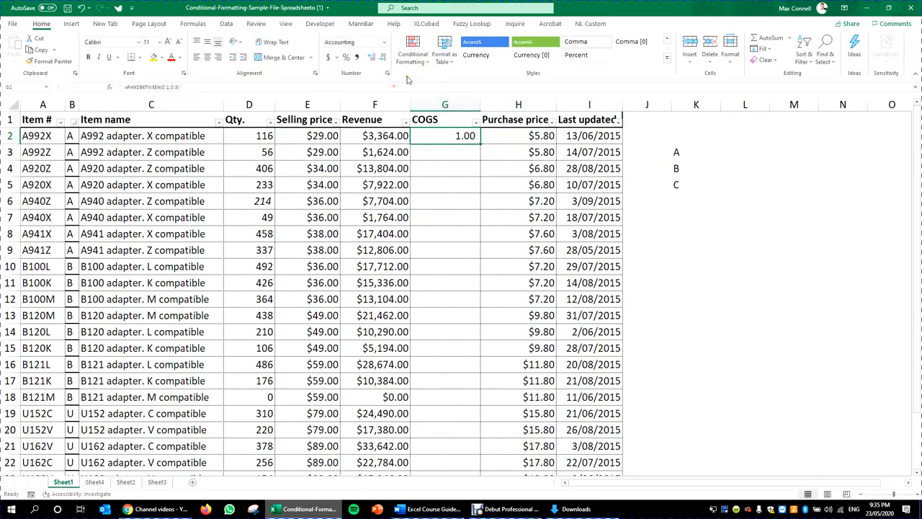
click(191, 88)
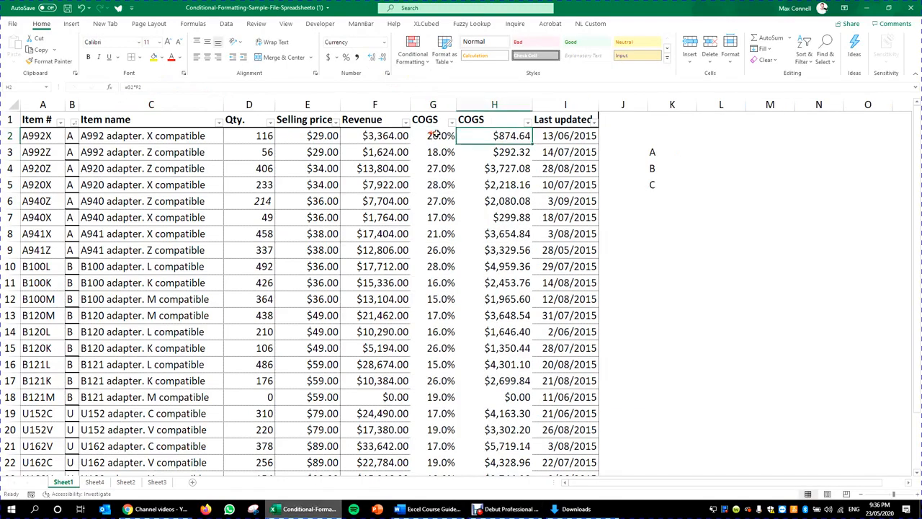
Examine the COGS percentages in column G together with the row 2 Revenue and COGS amount cells.
click(436, 134)
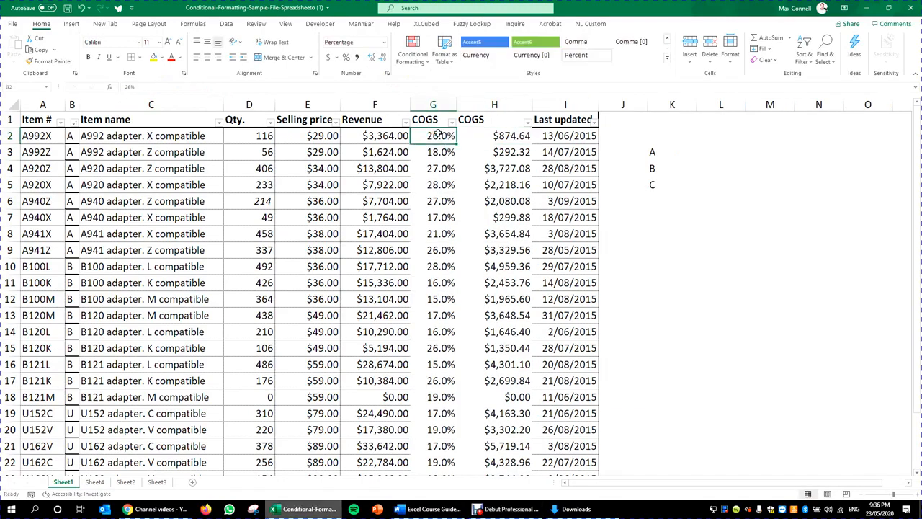
click(443, 186)
click(452, 137)
click(375, 137)
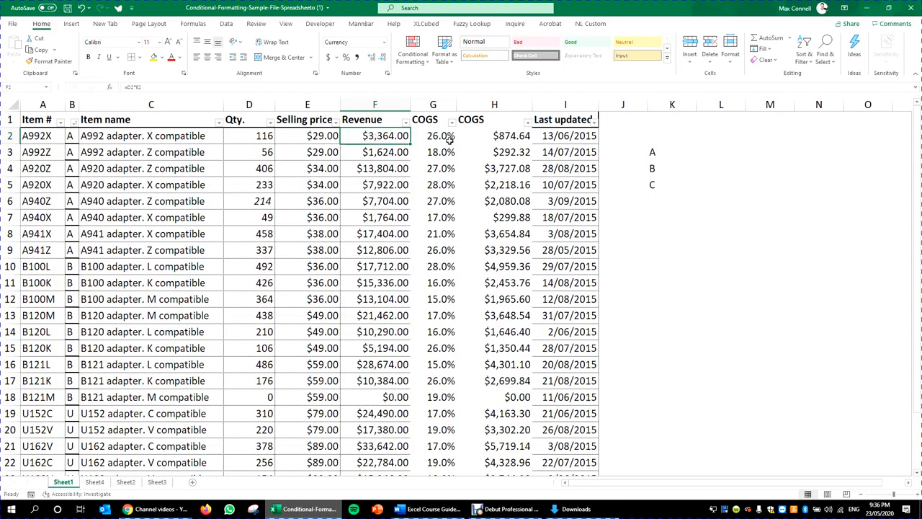
click(506, 137)
Narrow the COGS amount column H and insert a blank column before Last updated.
drag(524, 105, 508, 105)
key(Return)
click(540, 104)
right_click(535, 103)
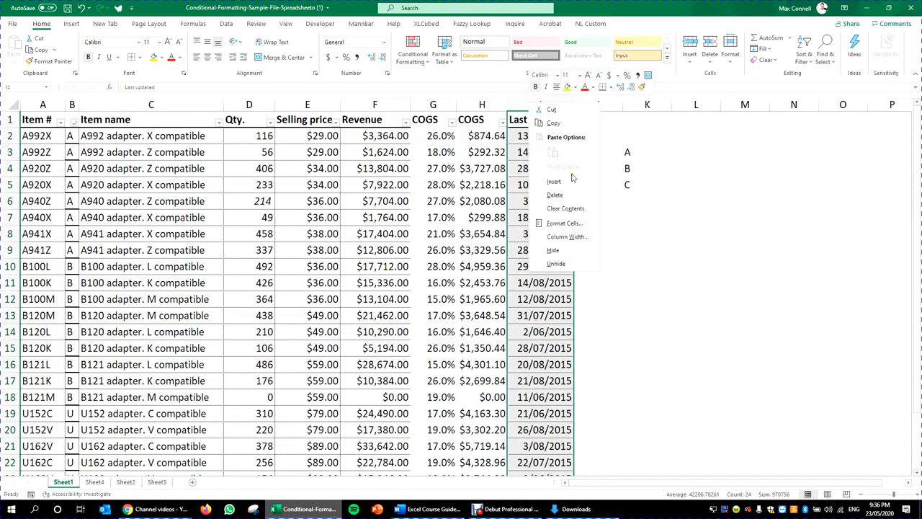
click(554, 181)
Copy the COGS header from H1 to I1 and rename it GP.
click(482, 120)
key(ctrl+c)
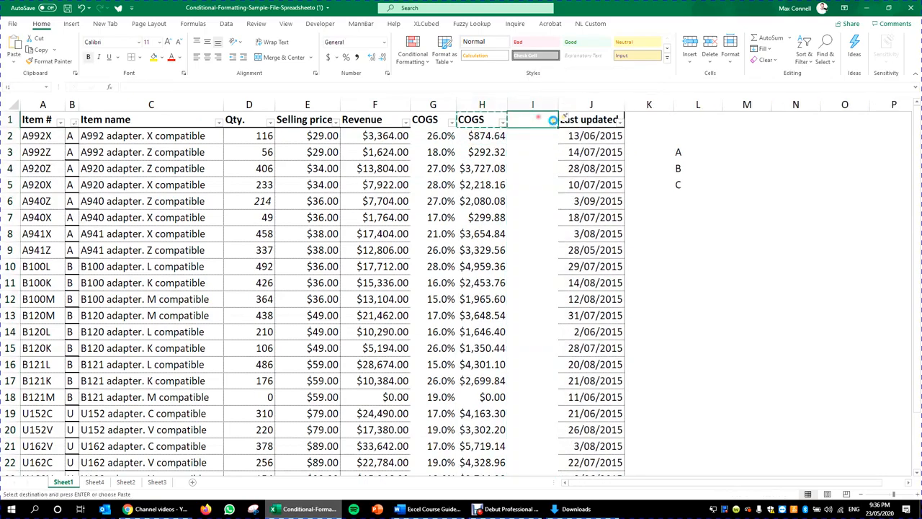
key(ctrl+v)
text(GP)
key(Return)
Calculate GP in I2 with =F2-H2 and fill the formula down the whole column.
text(=)
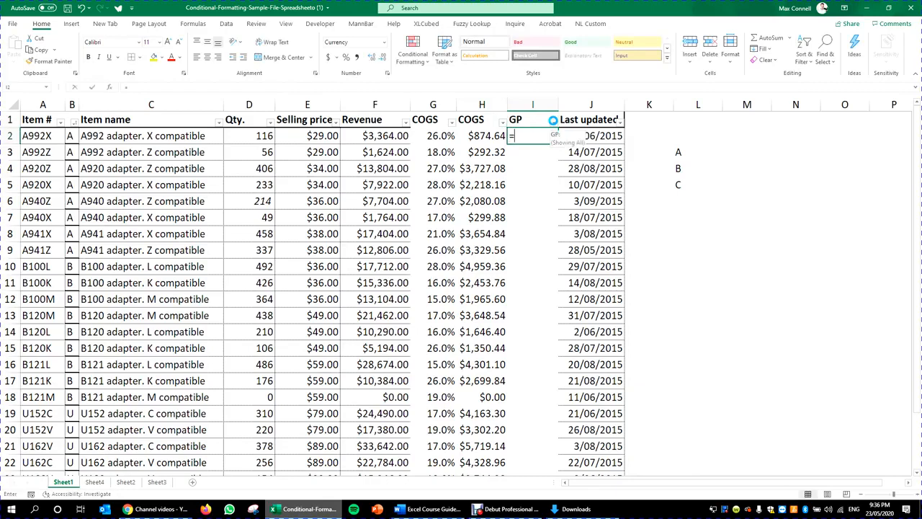
text(F2-H2)
key(ctrl+Return)
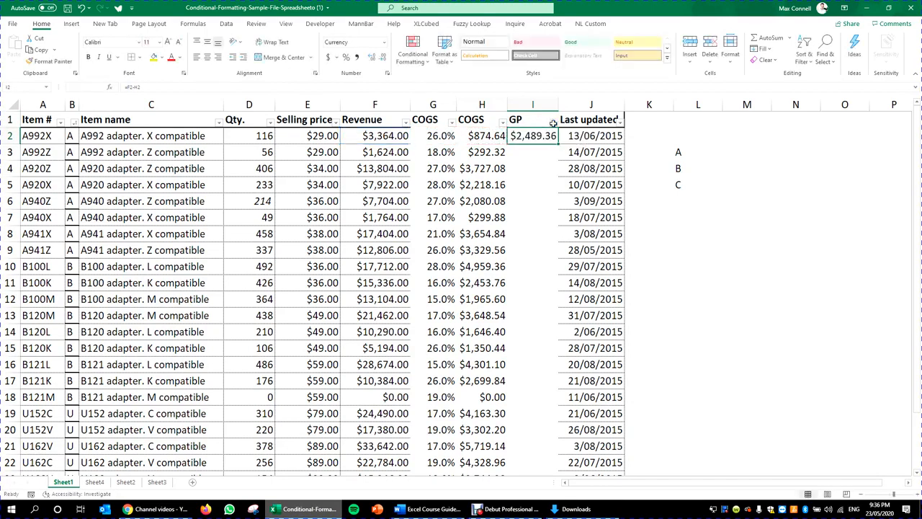
double_click(560, 146)
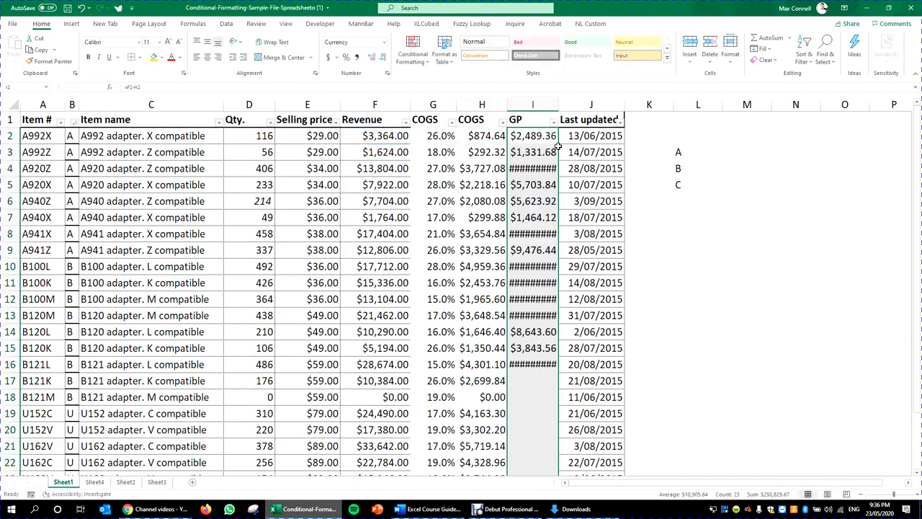
Reduce the font size of the GP values in column I by two increments so the amounts fit.
click(178, 41)
click(179, 42)
click(616, 203)
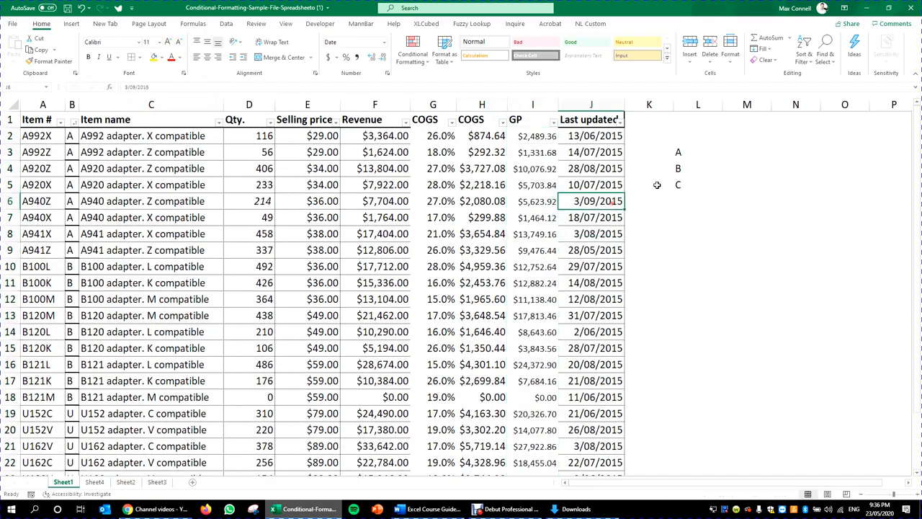
Copy the Revenue header from F1 to M2 and narrow column L holding the summary letters.
click(703, 136)
click(381, 119)
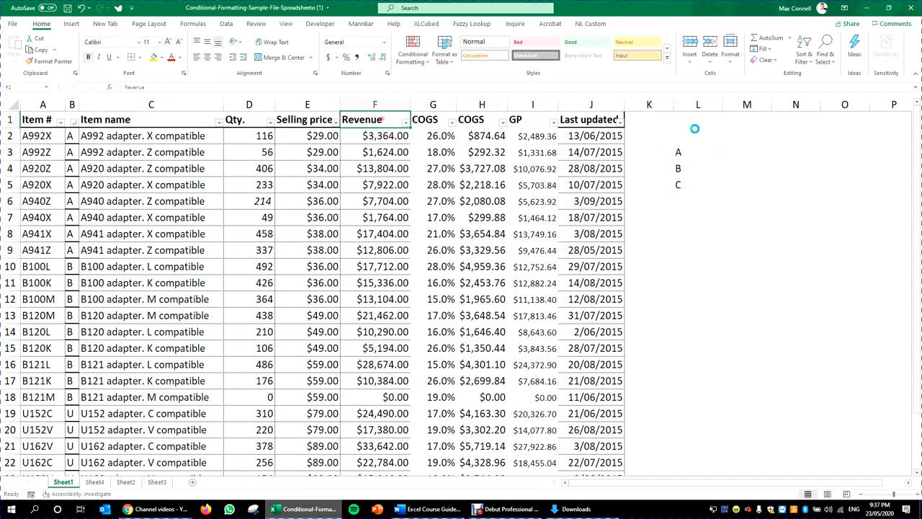
key(ctrl+c)
click(737, 140)
key(ctrl+v)
key(Escape)
click(783, 163)
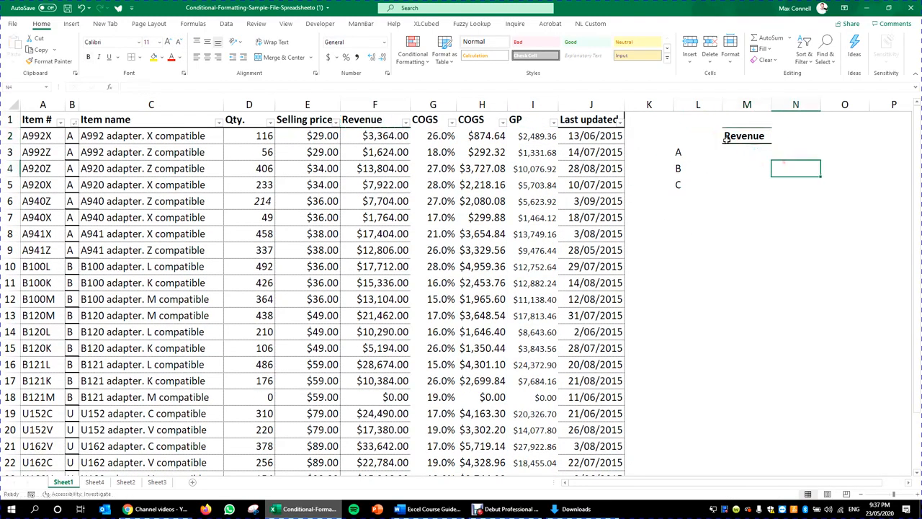
drag(723, 105, 699, 105)
Copy the GP header from I1 to N2 beside the summary Revenue header and centre it.
click(375, 120)
click(474, 119)
click(545, 121)
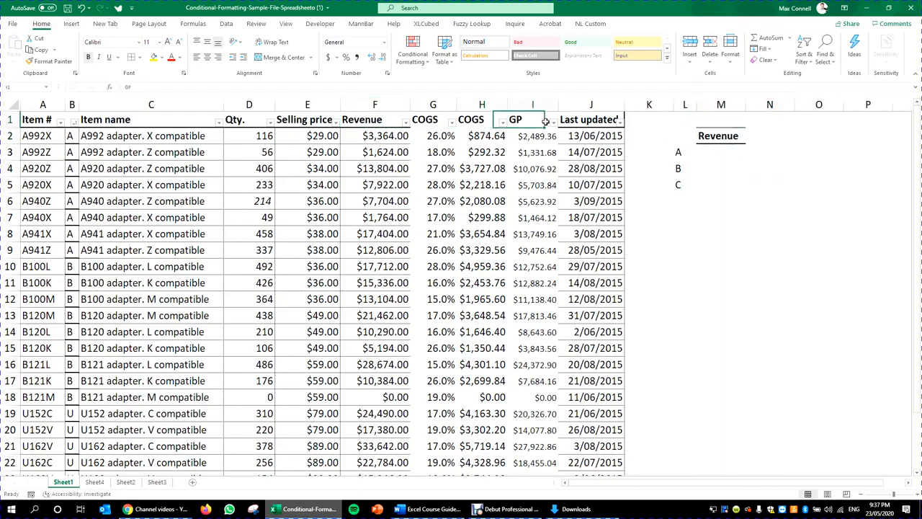
key(ctrl+c)
click(761, 138)
key(ctrl+v)
key(Escape)
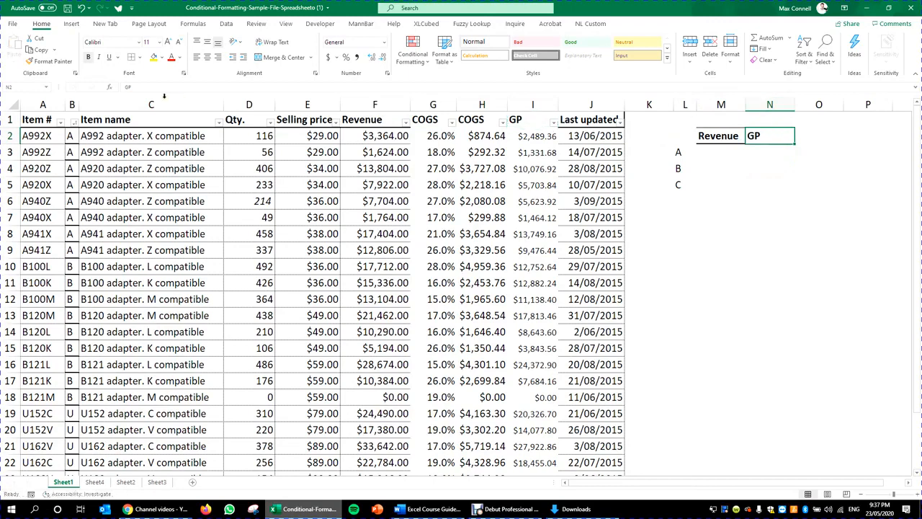
click(208, 57)
click(723, 189)
click(723, 152)
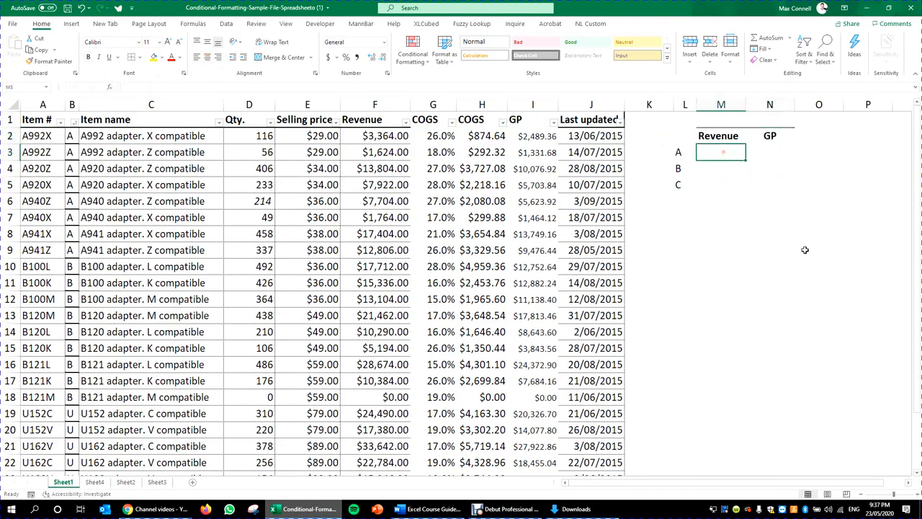
click(804, 250)
click(756, 197)
click(732, 149)
click(668, 204)
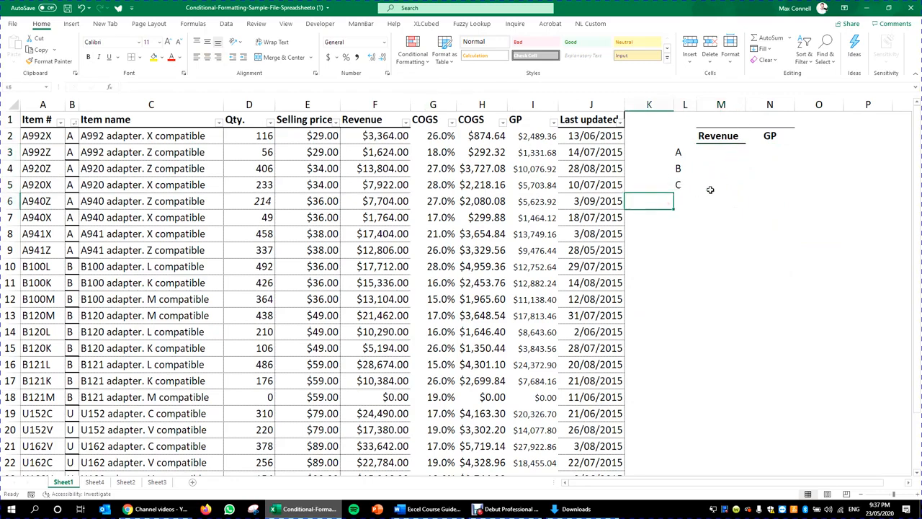
click(681, 155)
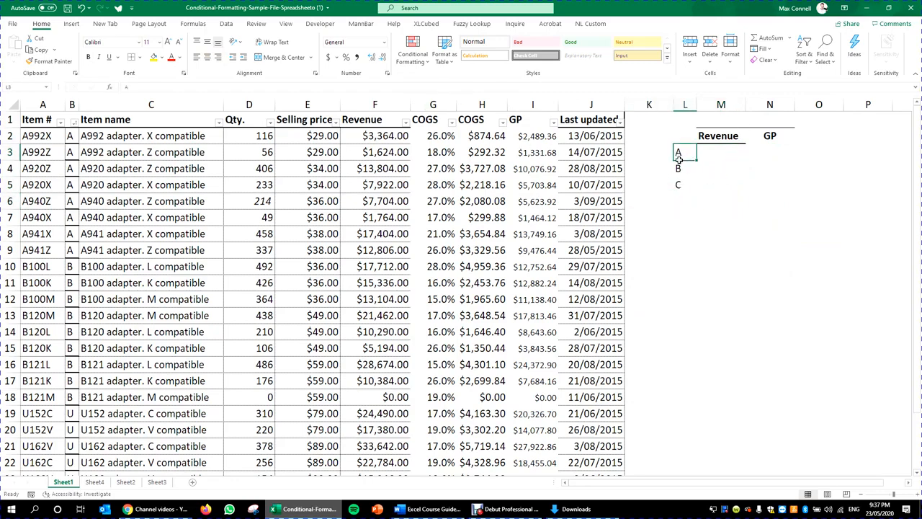
click(553, 142)
click(720, 201)
Fill column L with the series 1 to 5 starting in L7, clear the extra numbers below, and centre the five values.
click(684, 218)
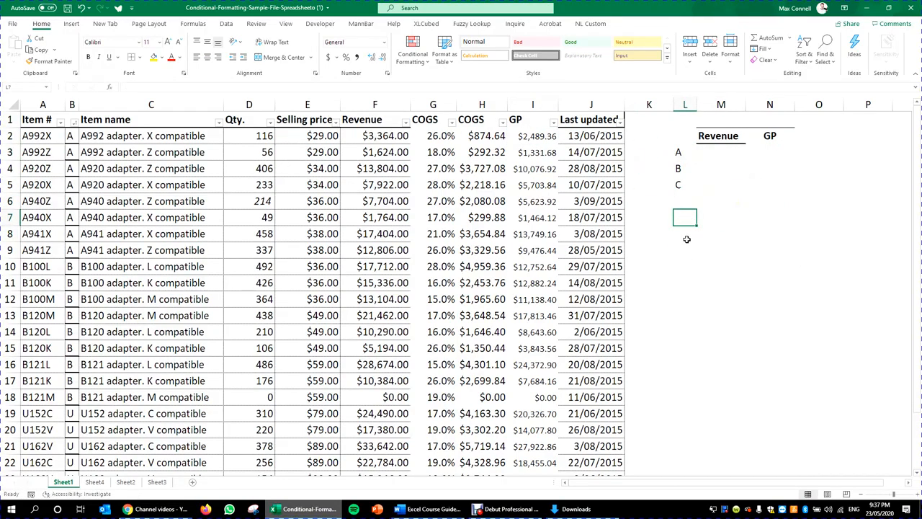
text(1)
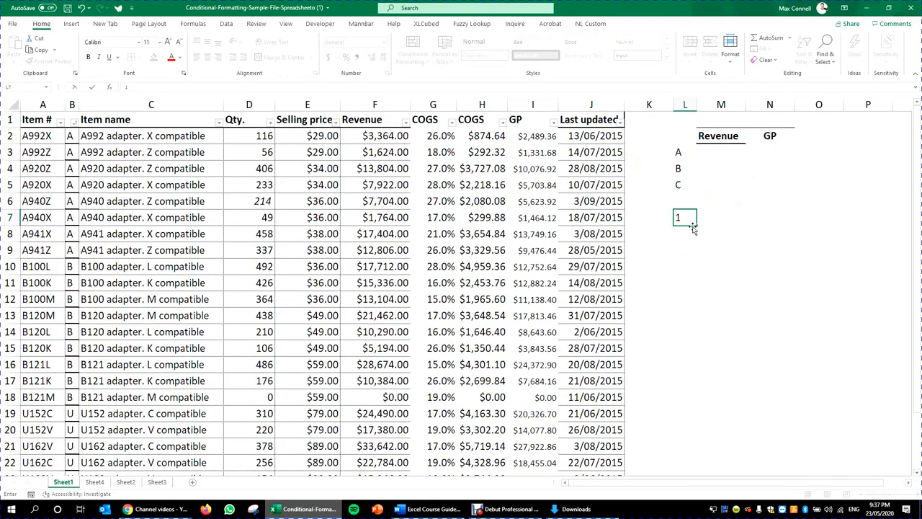
key(Return)
click(689, 220)
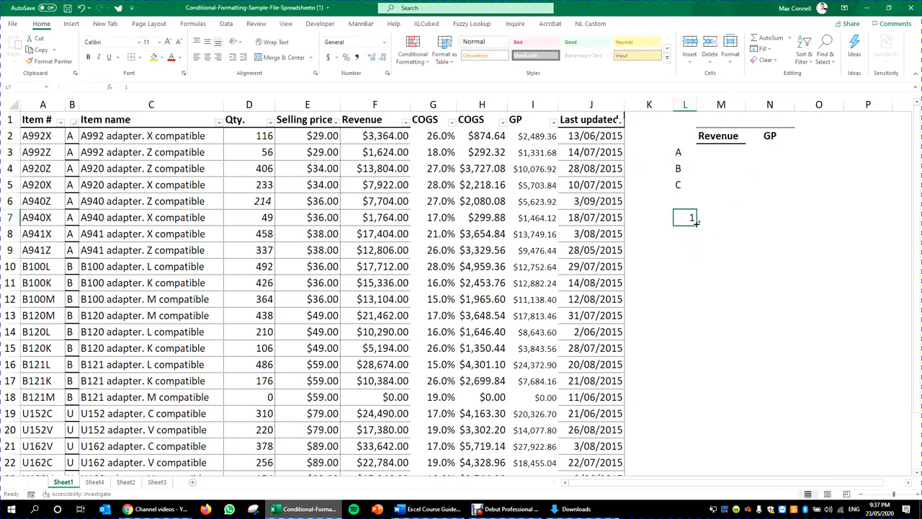
drag(696, 222, 700, 338)
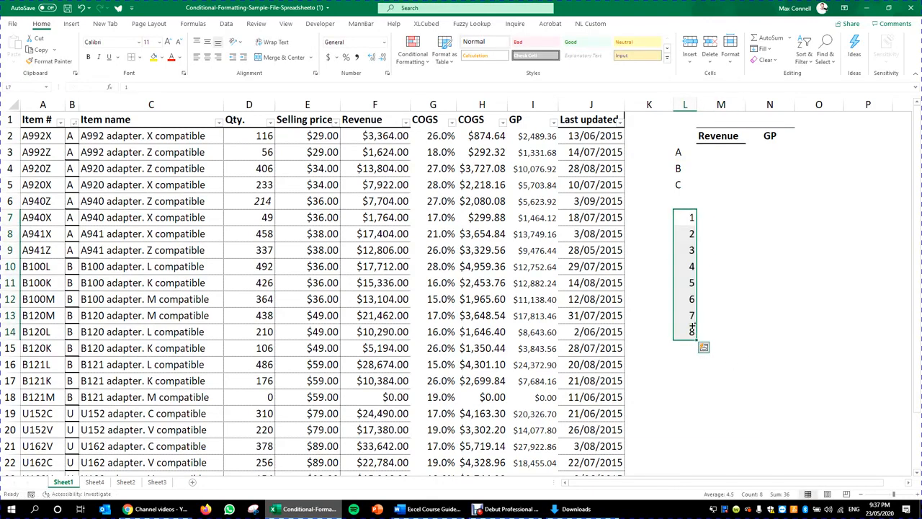
drag(688, 299, 691, 332)
key(Delete)
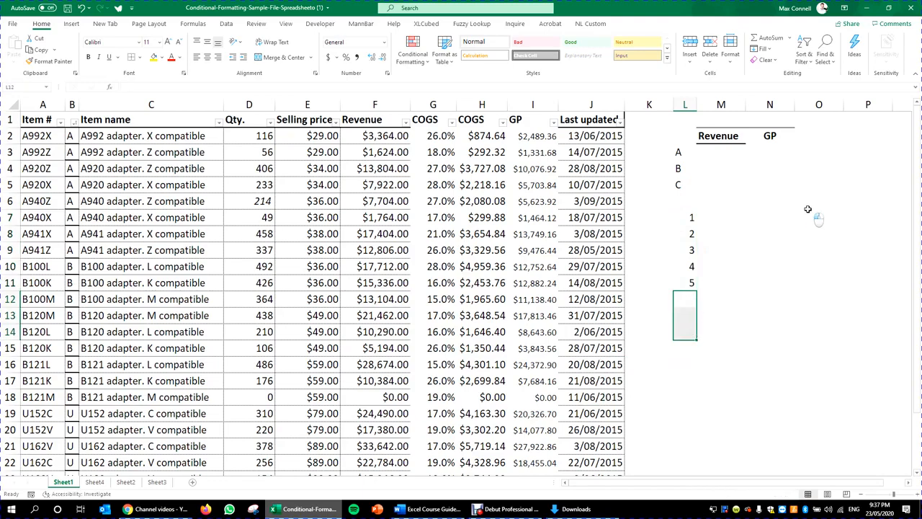
drag(681, 218, 679, 282)
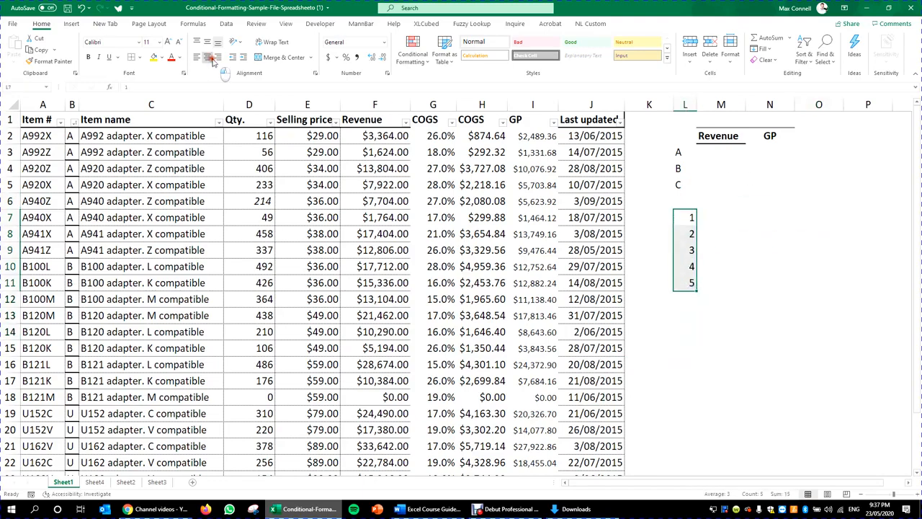
click(756, 250)
click(776, 190)
Apply the Revenue header's formatting to the GP header in N2 and copy both headers to M6:N6.
click(742, 140)
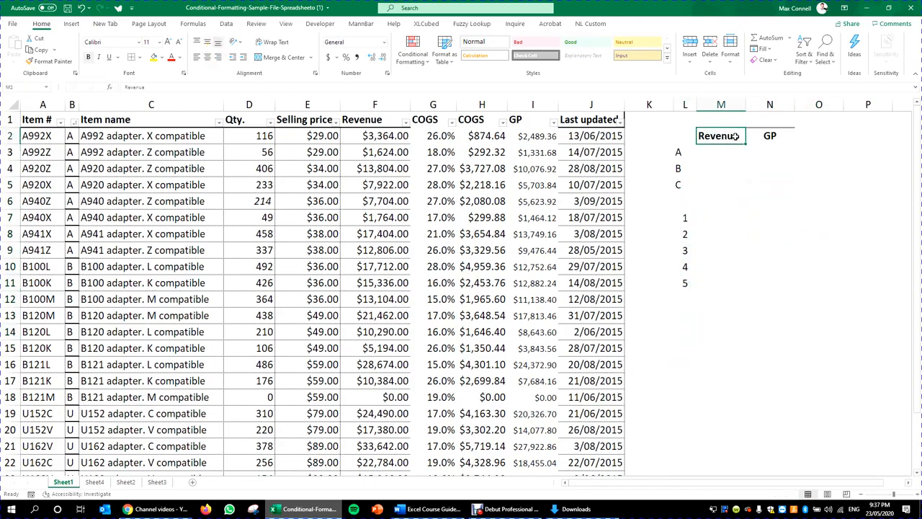
click(51, 62)
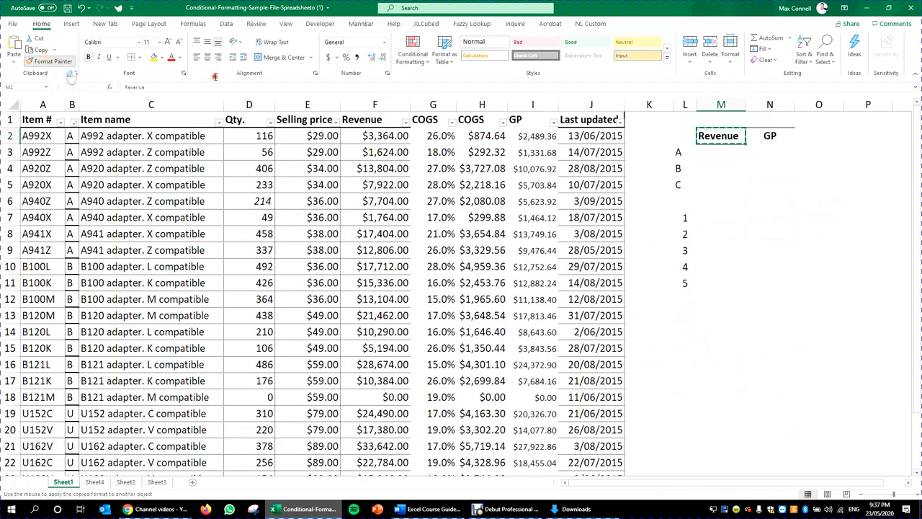
click(779, 139)
drag(731, 140, 755, 138)
key(ctrl+c)
click(718, 205)
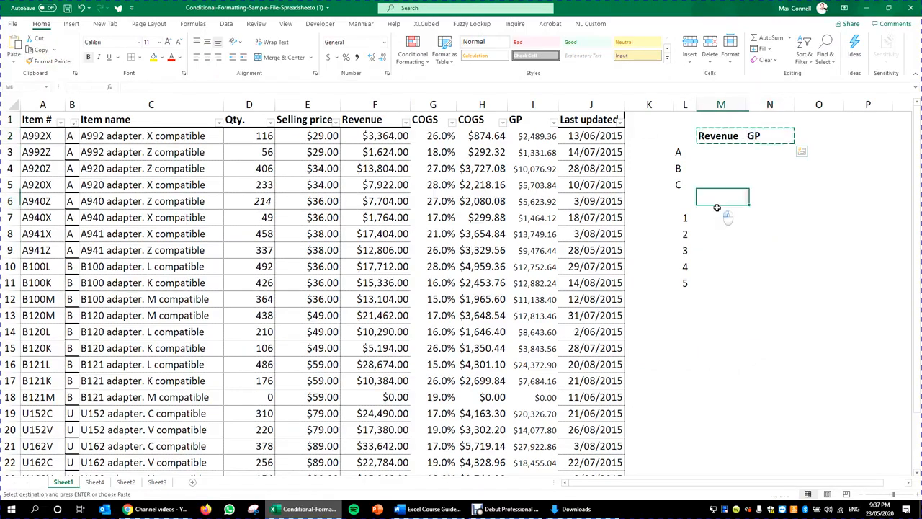
key(ctrl+v)
click(743, 232)
key(Escape)
Move the numbered summary block with its headers down one row so the headers sit in row 7.
drag(688, 203, 774, 300)
click(749, 352)
drag(758, 164, 752, 153)
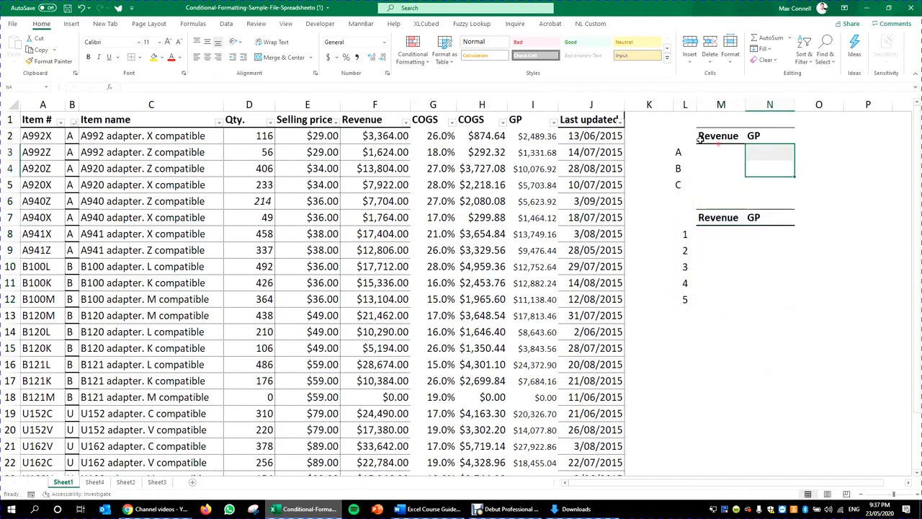
Write the formula =SUMIF(B:B,L3,F:F) in M3 to sum Revenue for letter A.
click(703, 153)
text(=sumif()
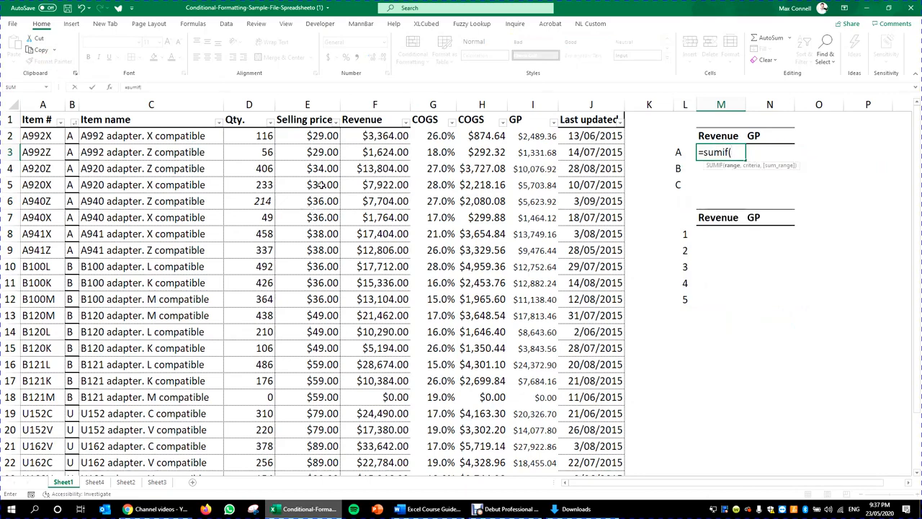
click(72, 104)
text(,)
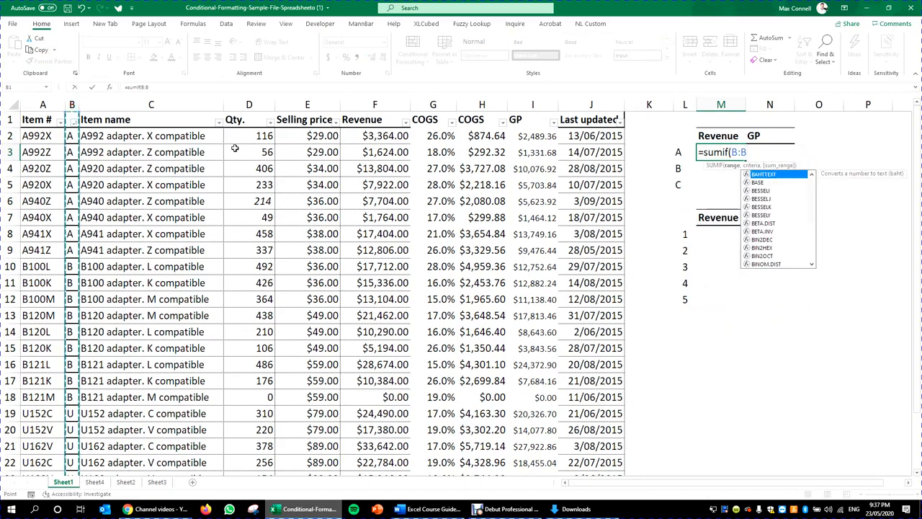
click(688, 151)
text(,)
click(375, 103)
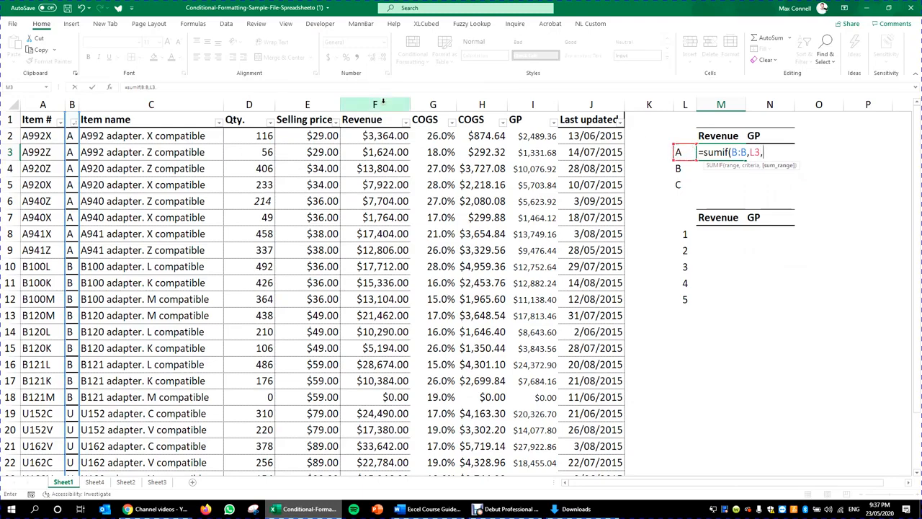
text())
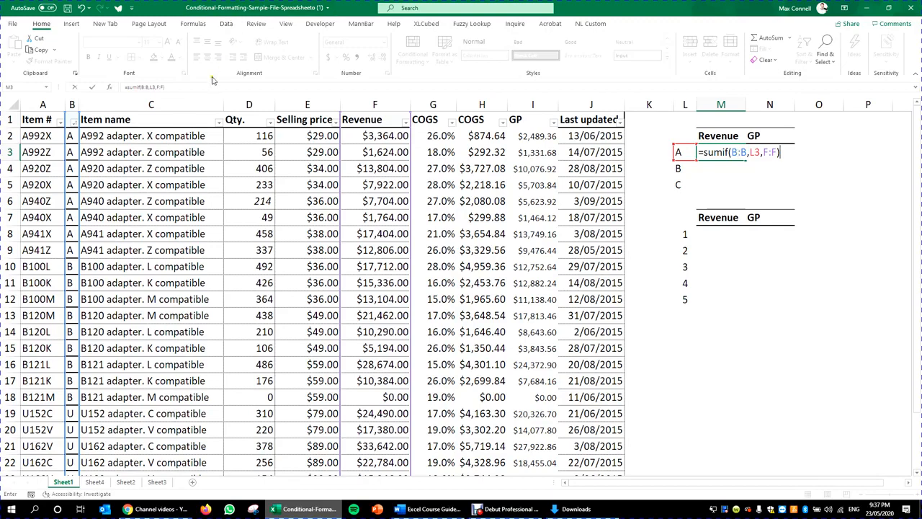
Lock the column references in the M3 formula so it reads =SUMIF($B:$B,$L3,$F:$F).
key(shift+Home)
key(F4)
key(F4)
key(F4)
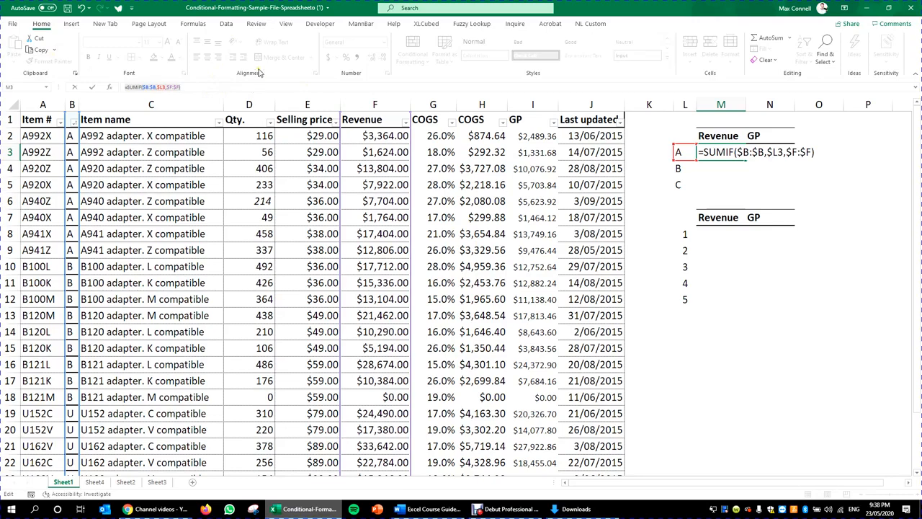
click(168, 86)
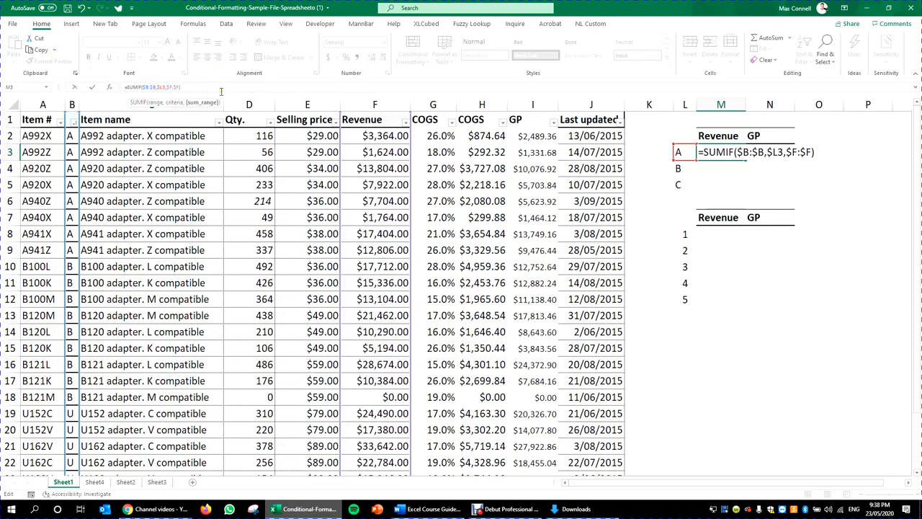
key(ctrl+Return)
Copy the Revenue SUMIF formula from M3 to M4 and M5.
key(ctrl+c)
key(Down)
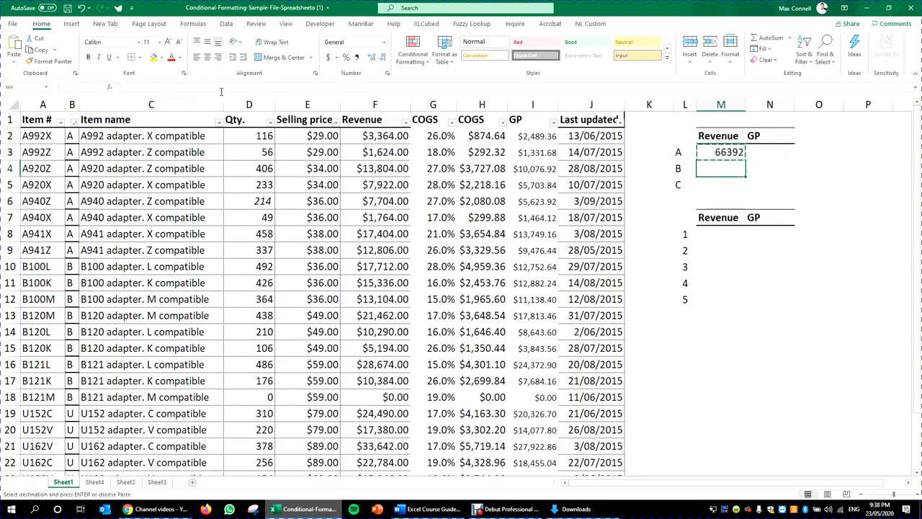
key(ctrl+v)
key(Down)
key(ctrl+v)
key(Escape)
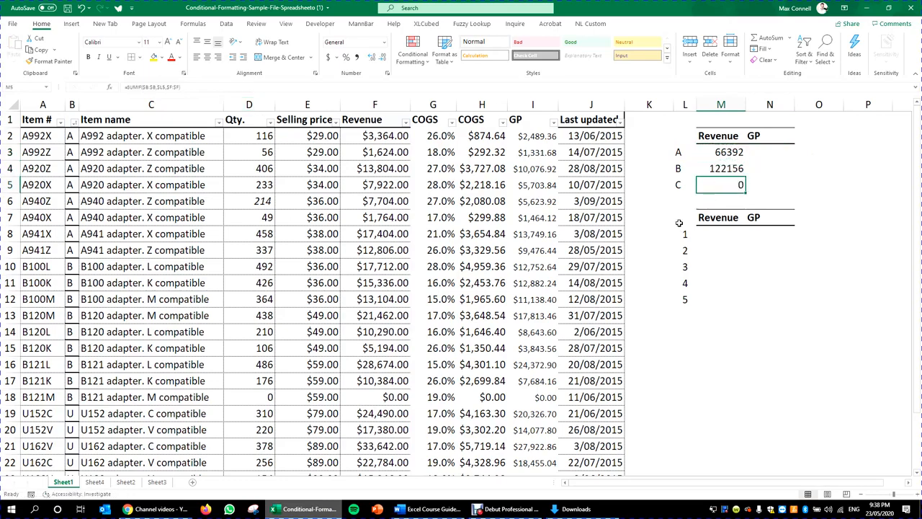
Move the numbered summary block down one more row and total the Revenue amounts in M6 with AutoSum.
drag(679, 222, 777, 324)
click(746, 387)
click(725, 201)
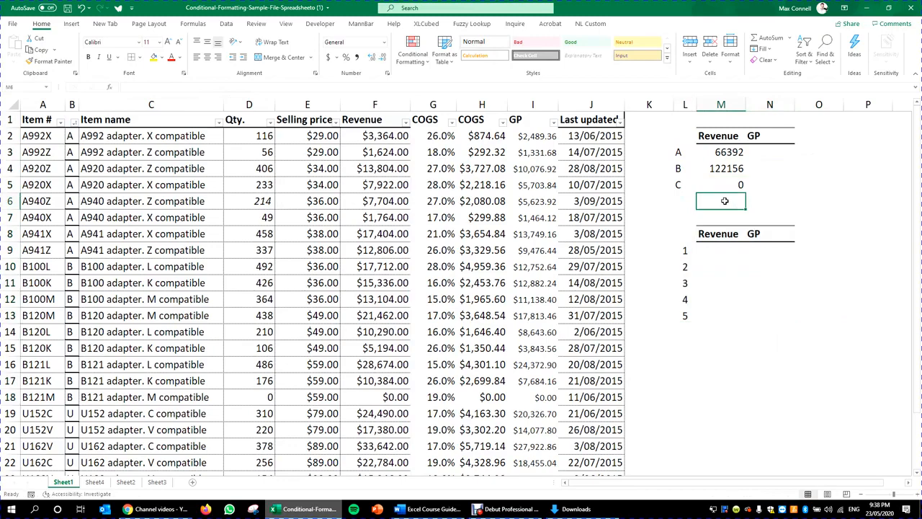
key(alt+equal)
key(Tab)
click(725, 201)
key(Down)
Shift the numbered block down to start in row 9 and enter the check formula =M6-SUM(F2:F24) in M7.
drag(684, 236, 775, 332)
click(741, 215)
text(=)
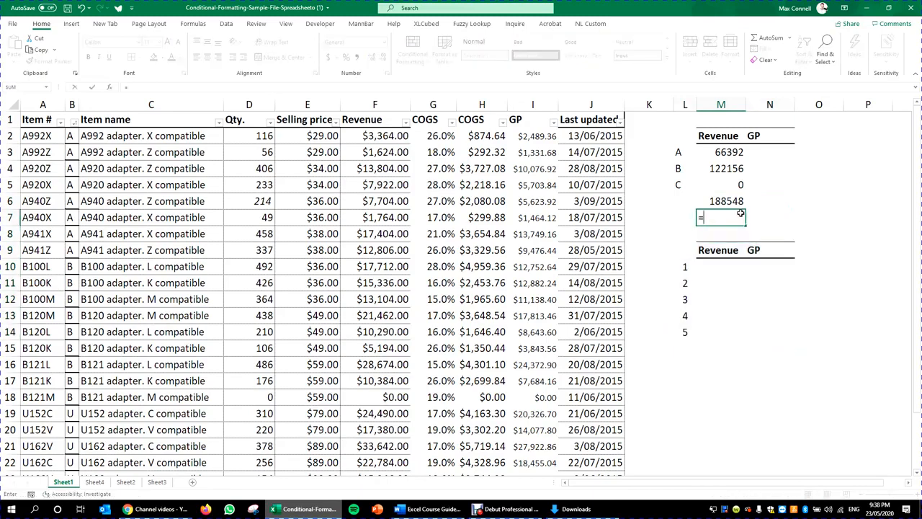
key(Up)
text(-sum()
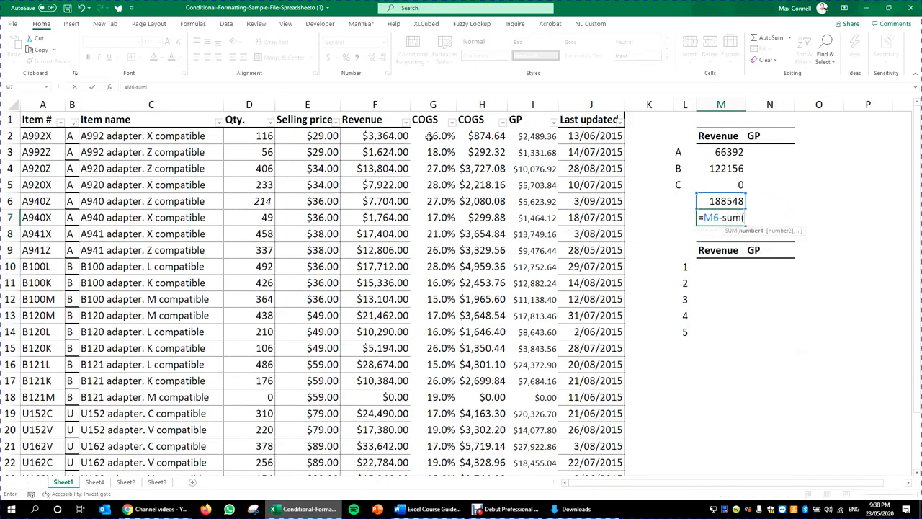
click(360, 139)
key(ctrl+shift+Down)
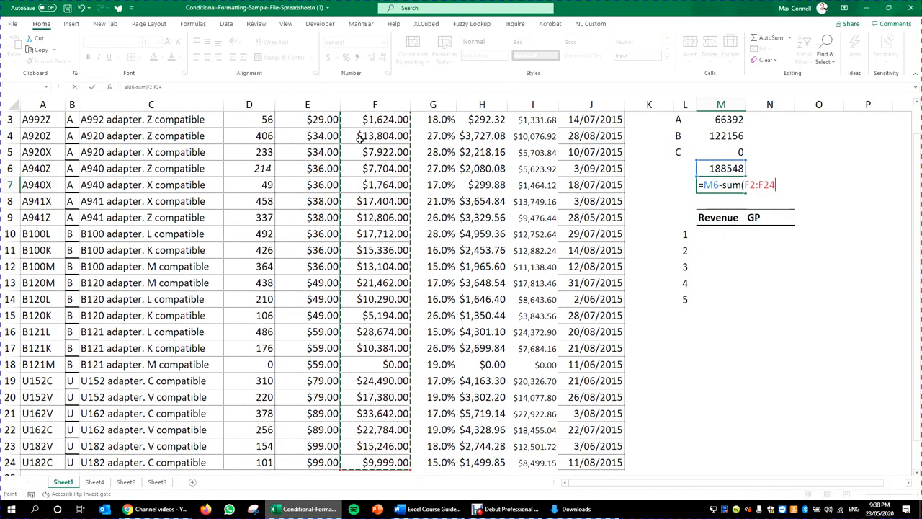
key(Return)
key(Return)
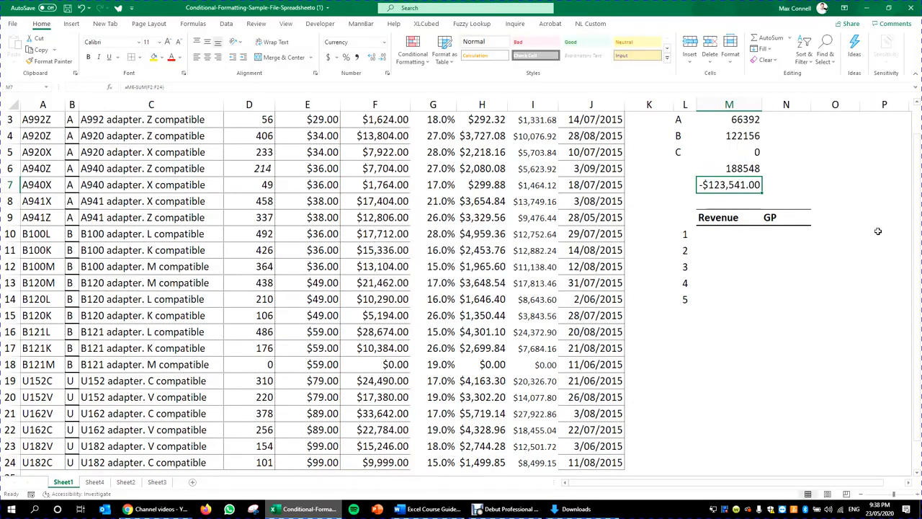
Examine the check formula in M7 and the SUMIF formulas in M3:M5 against the table ranges they reference.
double_click(729, 217)
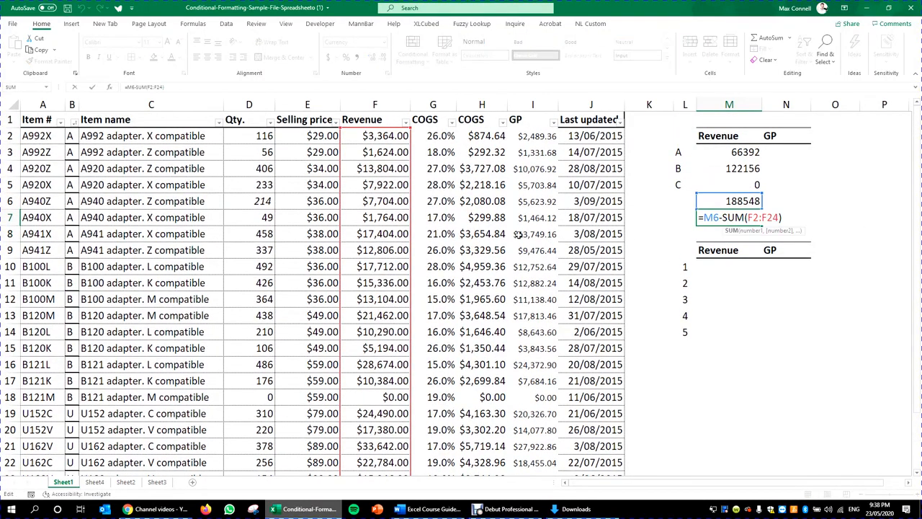
scroll(517, 238, down, 8)
scroll(517, 238, up, 4)
key(Escape)
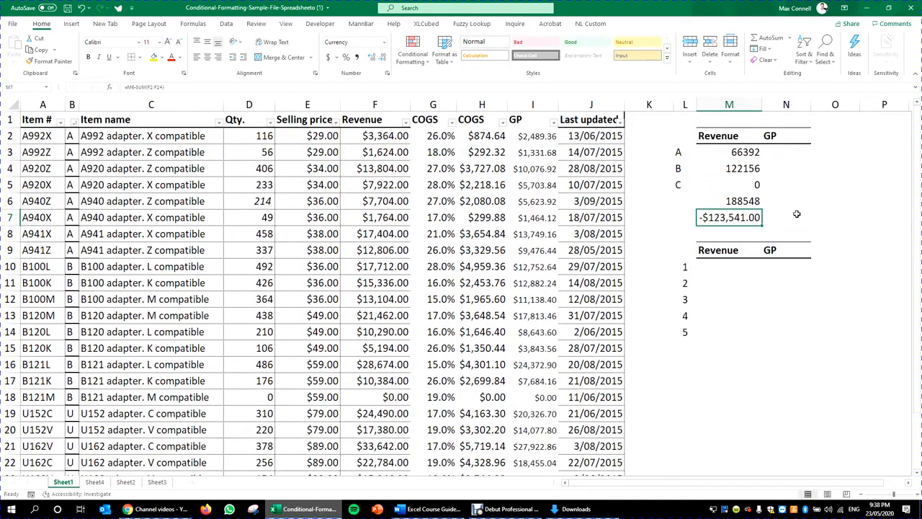
click(749, 185)
double_click(724, 153)
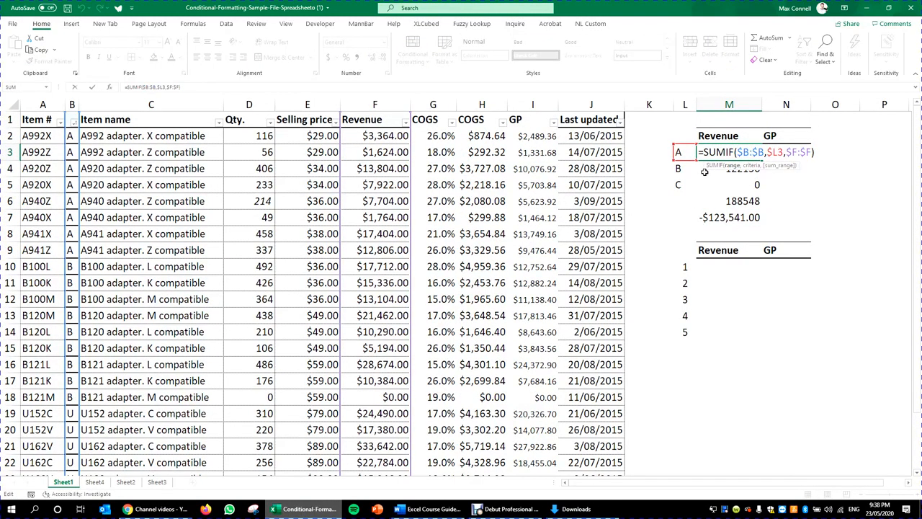
key(Return)
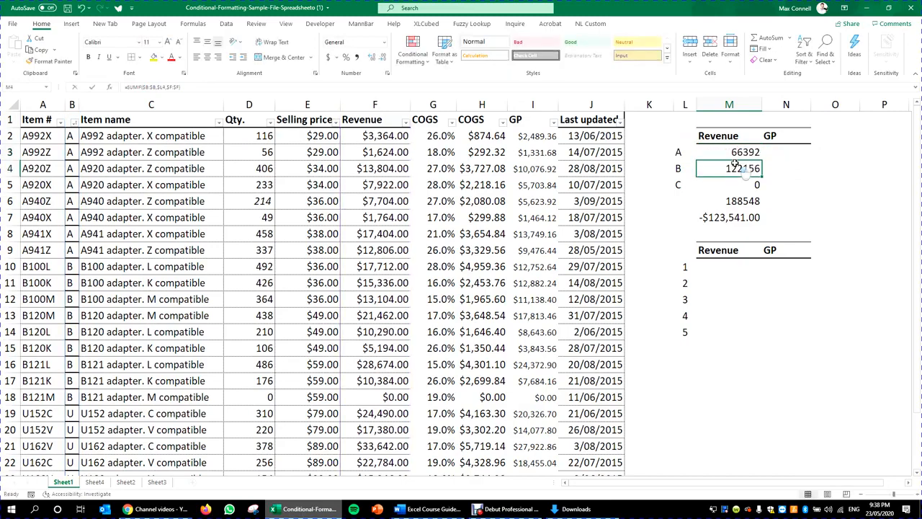
double_click(734, 168)
scroll(711, 197, down, 5)
scroll(712, 196, up, 5)
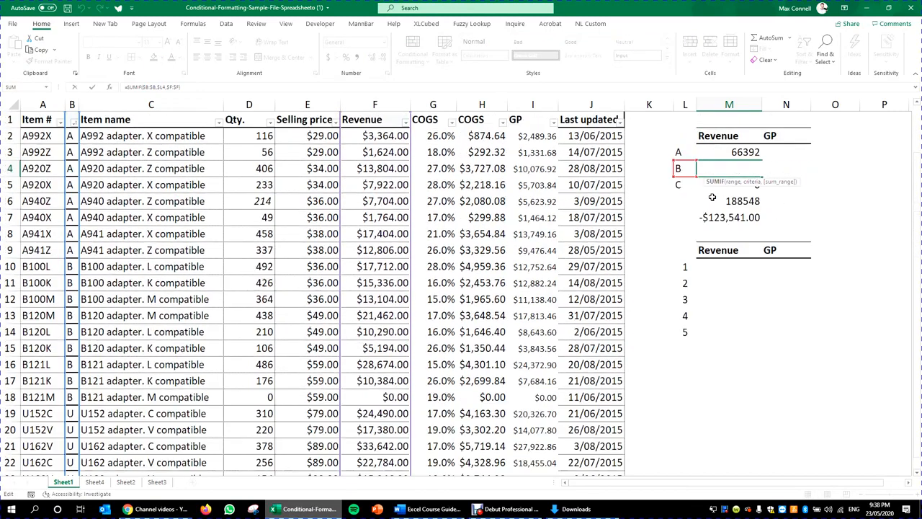
key(Return)
double_click(750, 184)
scroll(511, 217, down, 5)
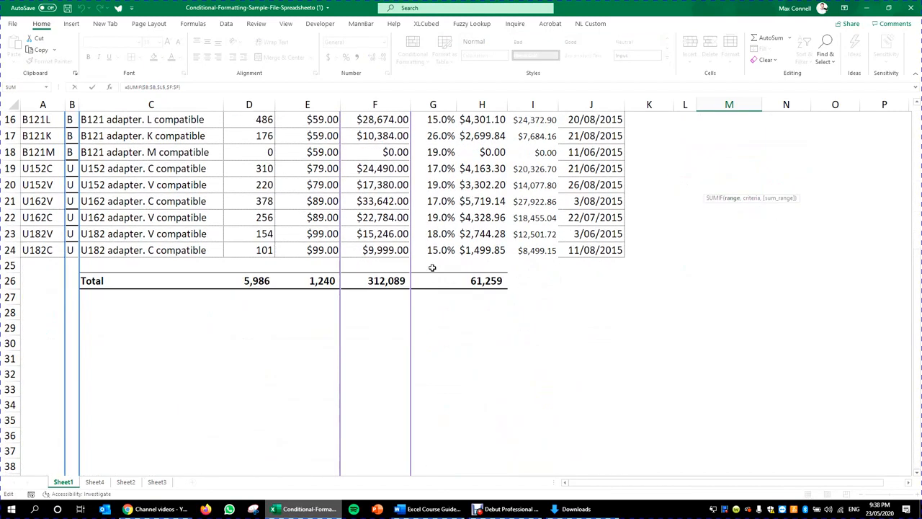
scroll(511, 217, up, 5)
key(ctrl+Return)
Change the summary letter in L5 to U.
click(678, 185)
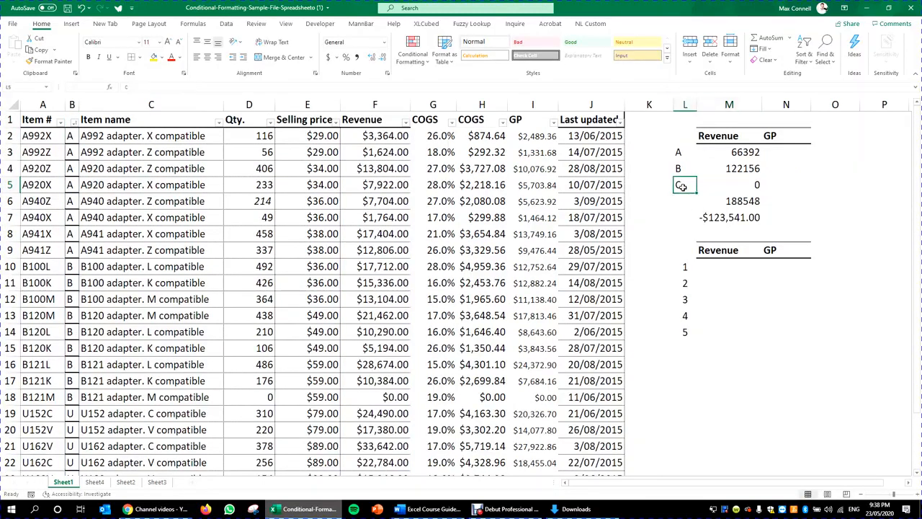
text(U)
key(ctrl+Return)
click(785, 152)
click(742, 201)
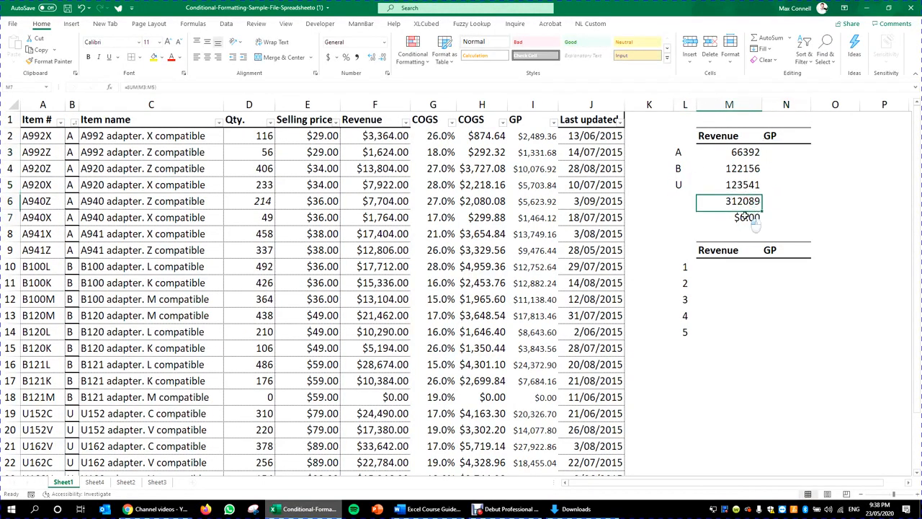
Label the summary's sum row "total" in L6 and the difference row "chk" in L7.
click(681, 200)
text(total)
key(Return)
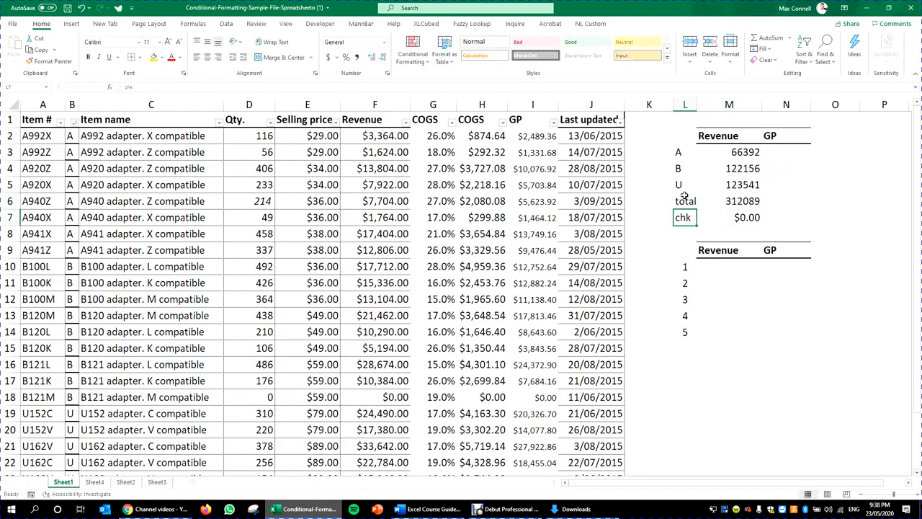
Add outside borders around the total row L6:N6.
drag(684, 200, 815, 209)
click(140, 57)
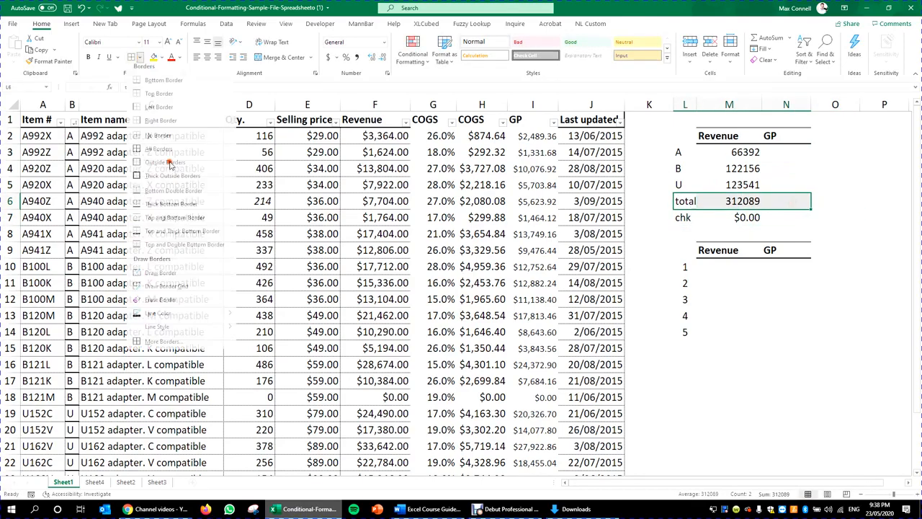
click(170, 164)
click(800, 180)
Copy the SUMIF formula from M3 to N3 and change its sum range to the GP column, $I:$I.
click(752, 151)
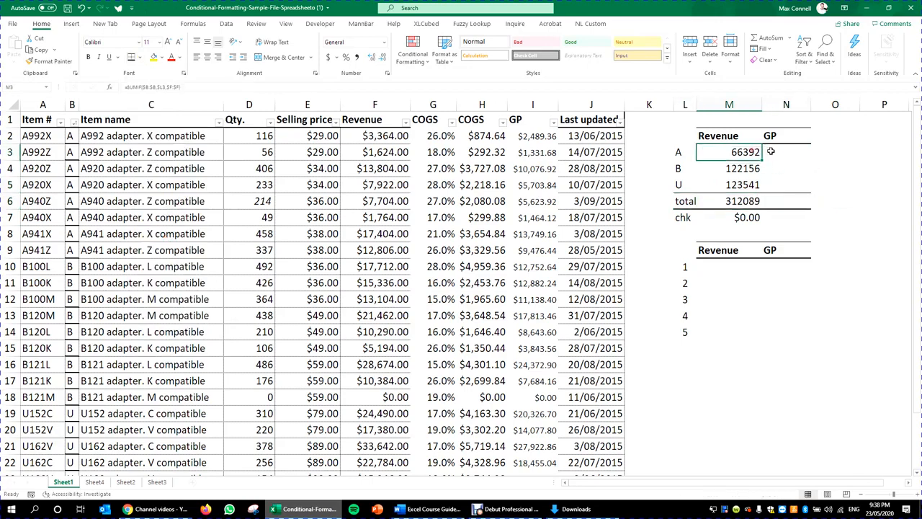
key(ctrl+c)
click(794, 152)
key(ctrl+v)
key(Escape)
key(F2)
click(415, 161)
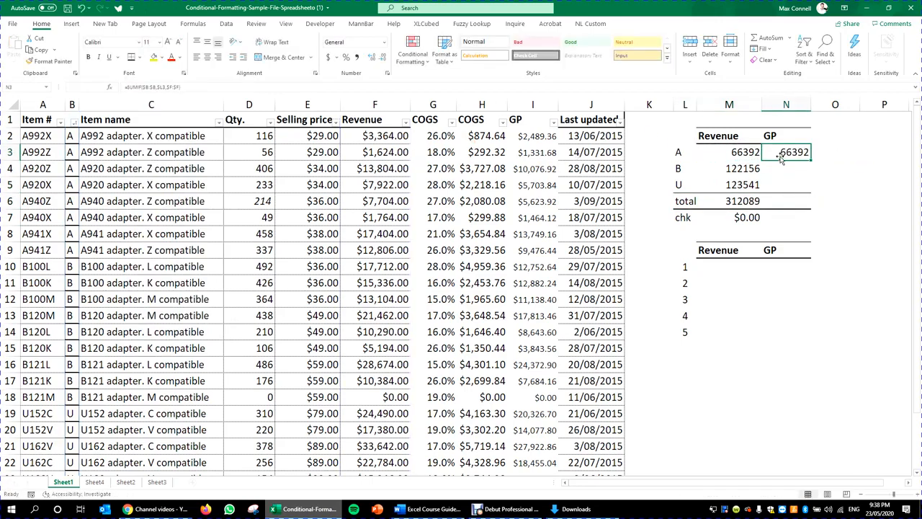
double_click(790, 154)
drag(410, 155, 522, 168)
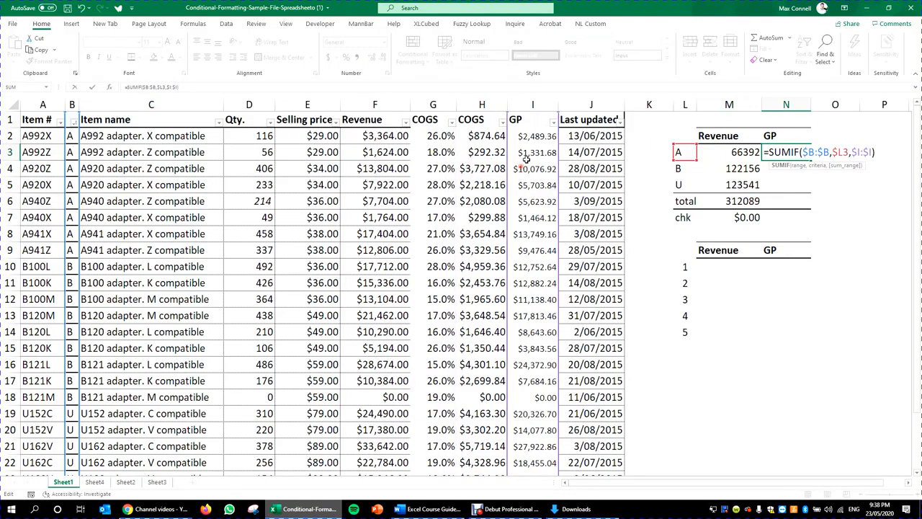
key(ctrl+Return)
Paste only the formula from N3 into N4:N5 to fill the GP column for B and U.
key(ctrl+c)
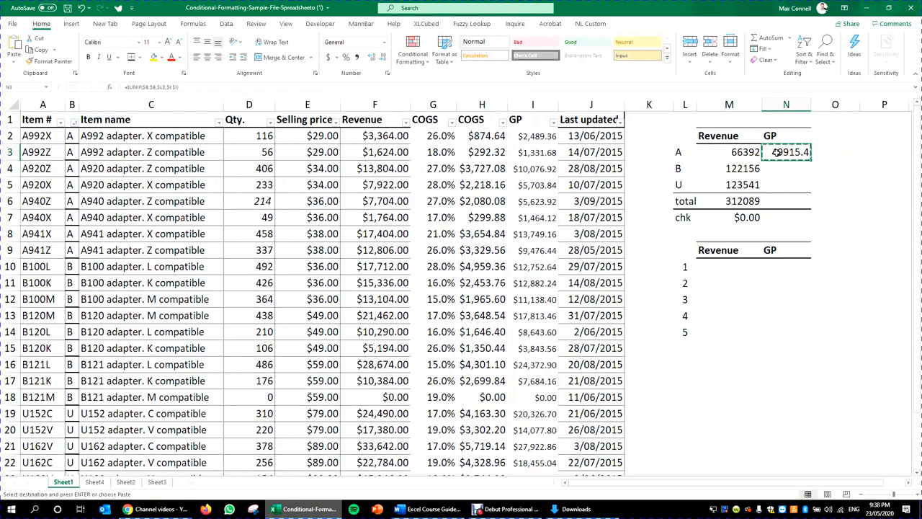
drag(789, 169, 778, 181)
key(ctrl+alt+v)
key(f)
key(Return)
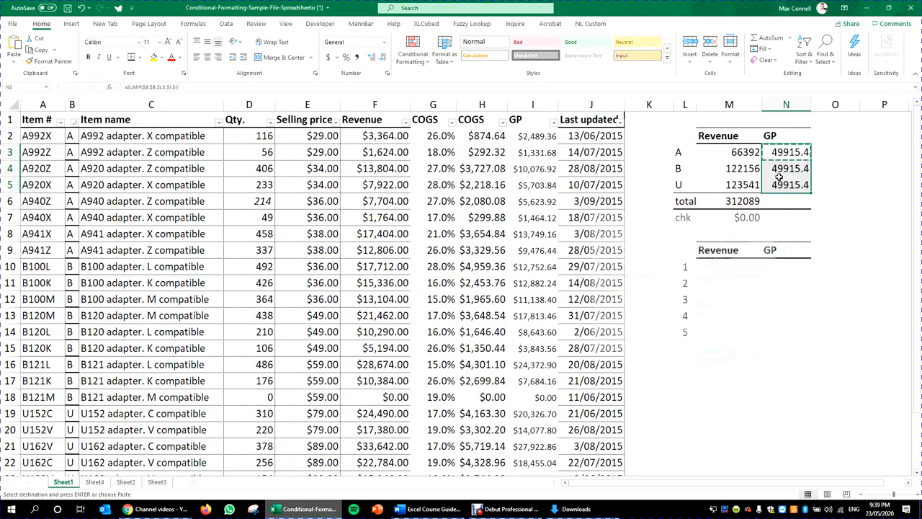
Copy the Revenue total formula from M6 into N6 to total the GP column.
click(732, 200)
key(ctrl+c)
key(Right)
key(Return)
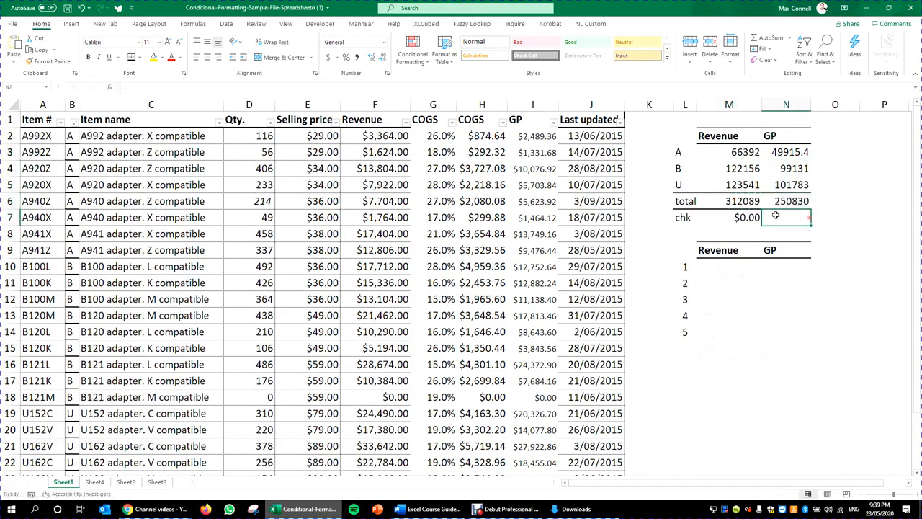
Copy the check formula from M7 to N7 and repoint its SUM range to the item table's GP values in column I.
key(Left)
key(ctrl+c)
key(Right)
key(ctrl+v)
double_click(799, 219)
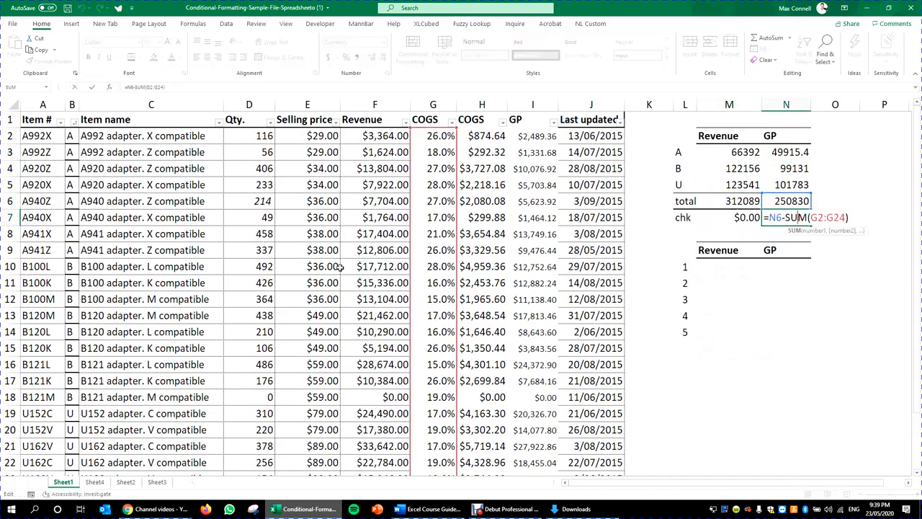
drag(453, 220, 533, 223)
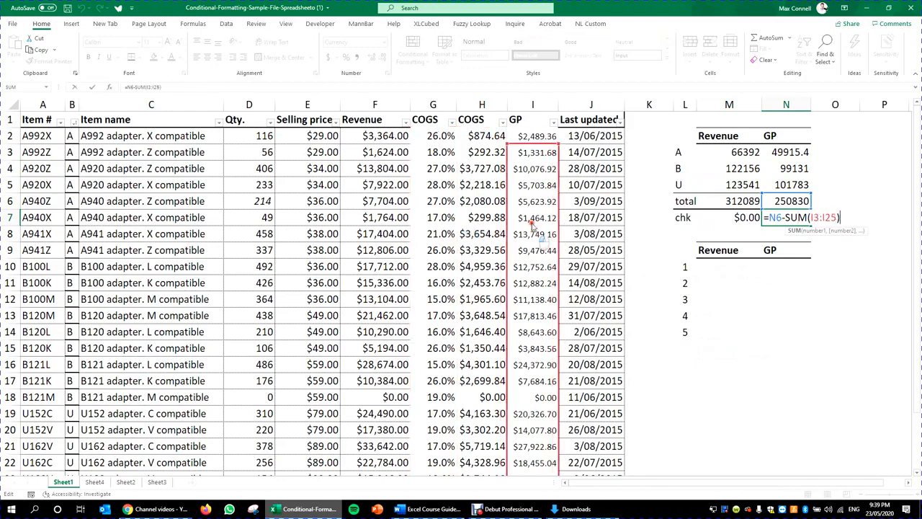
key(ctrl+Return)
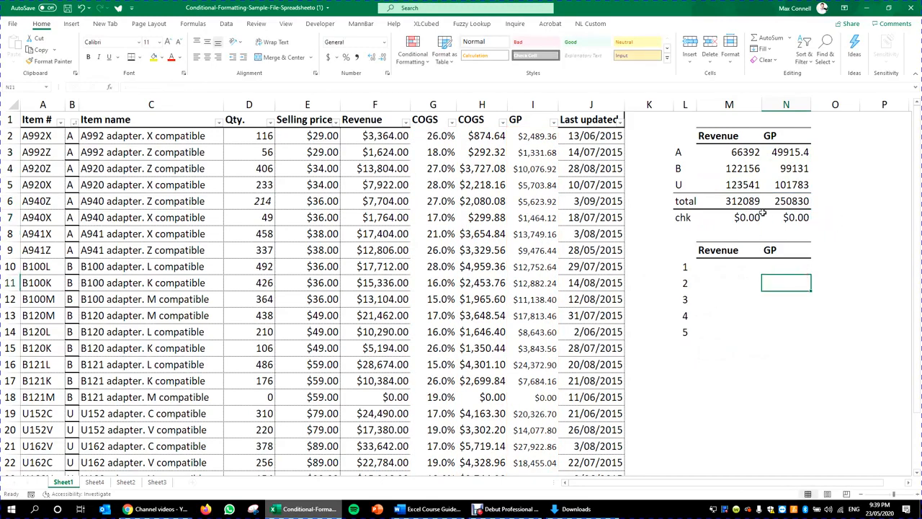
Compare the letter summary L2:N5 with the letter column B and Revenue column F of the item table.
click(711, 153)
drag(690, 136, 789, 191)
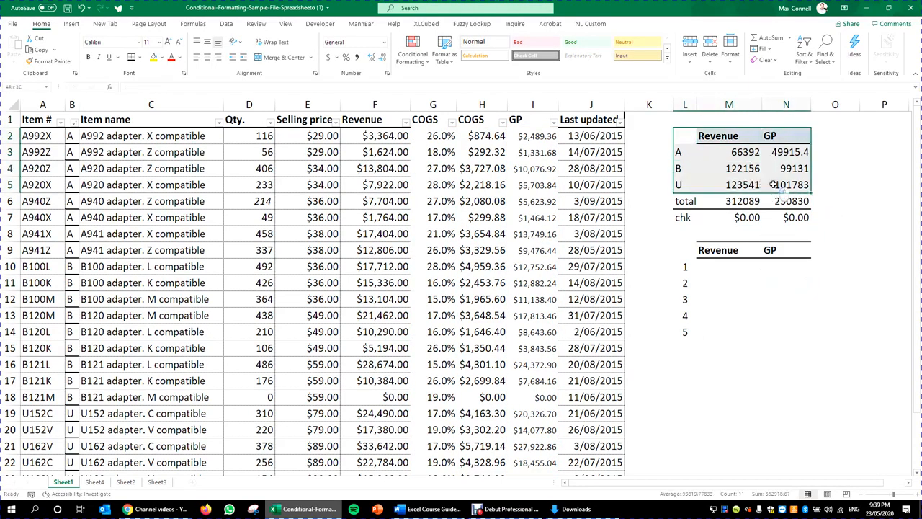
scroll(740, 488, right, 1)
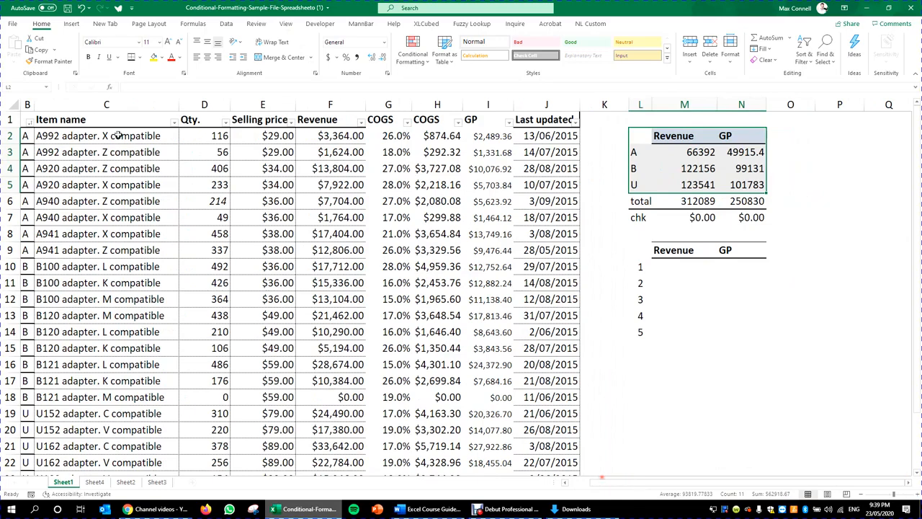
click(27, 105)
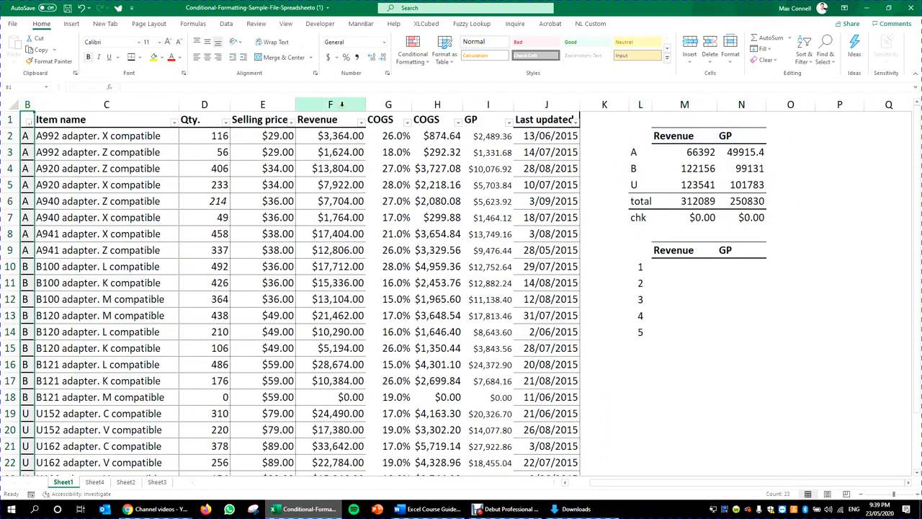
ctrl+click(336, 102)
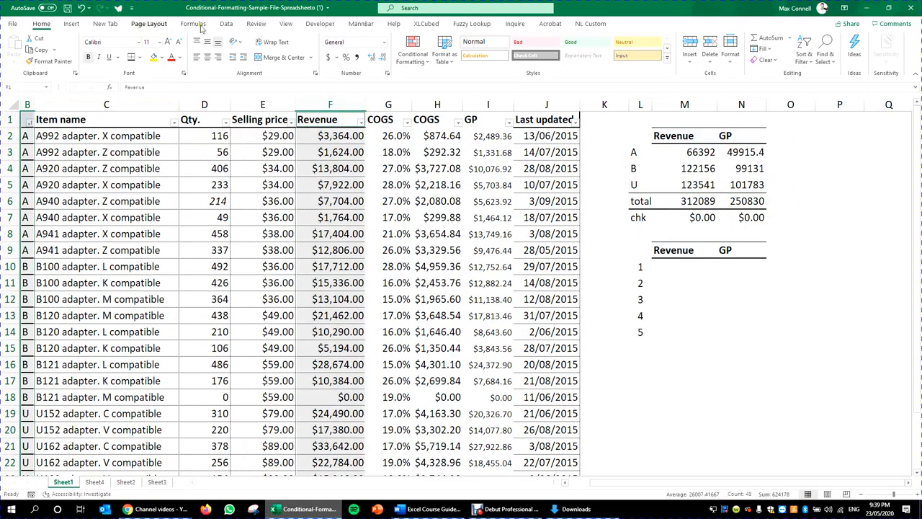
drag(638, 135, 753, 184)
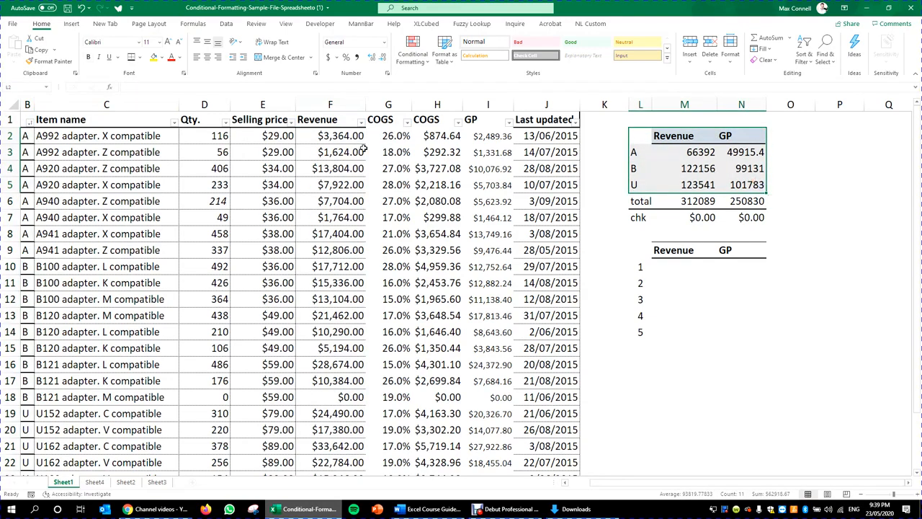
Autofit the widths of columns M and N to their contents.
scroll(912, 487, right, 6)
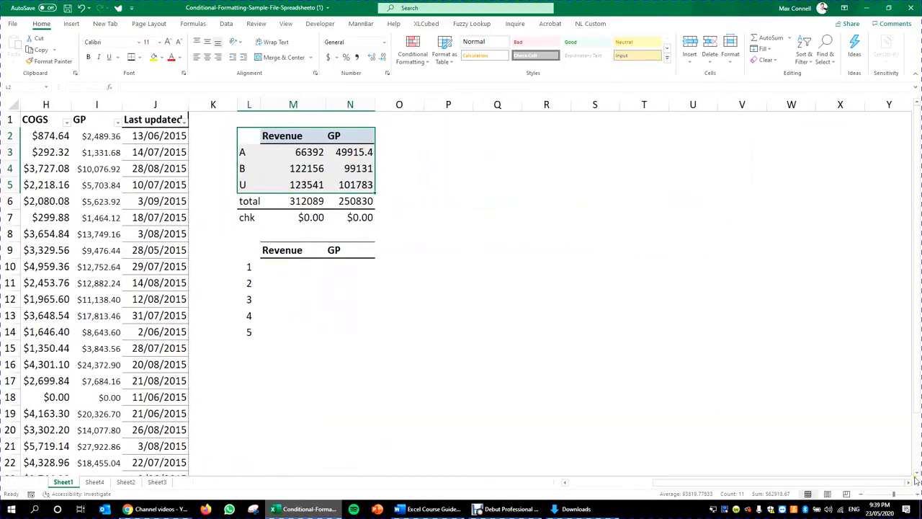
scroll(916, 481, right, 3)
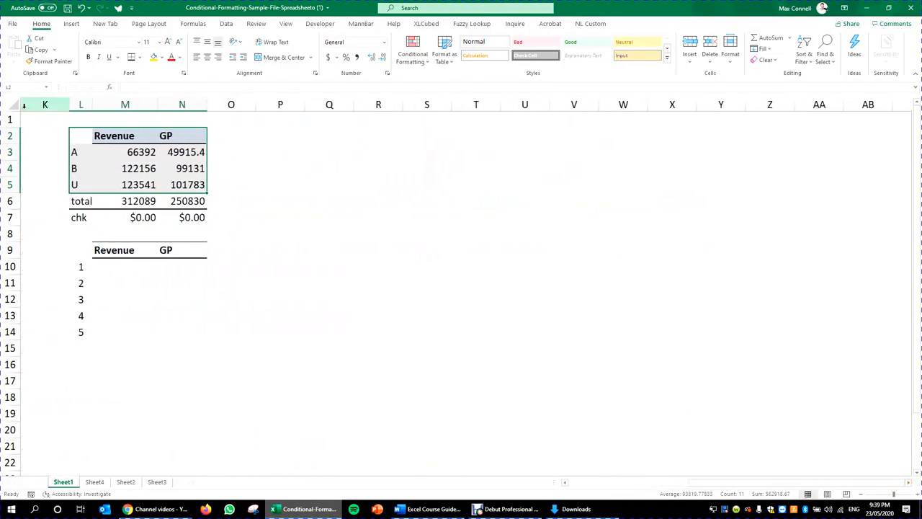
drag(151, 106, 166, 101)
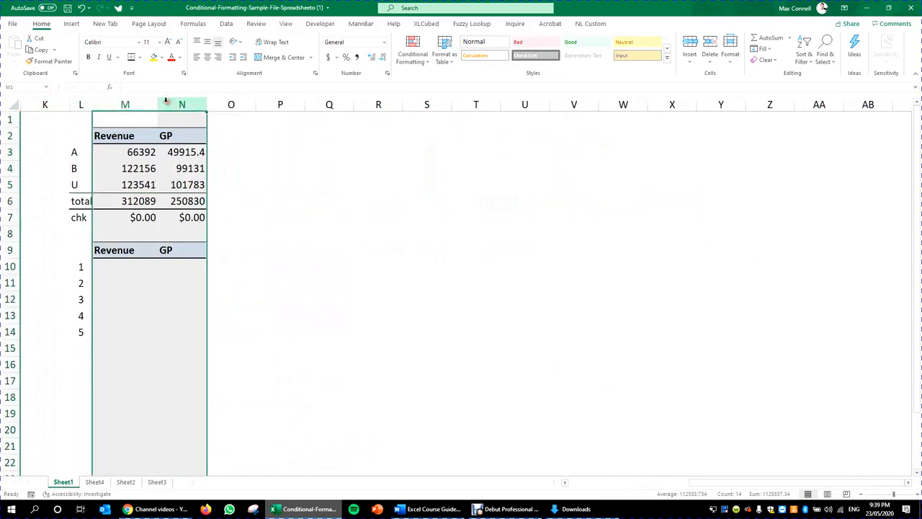
double_click(157, 103)
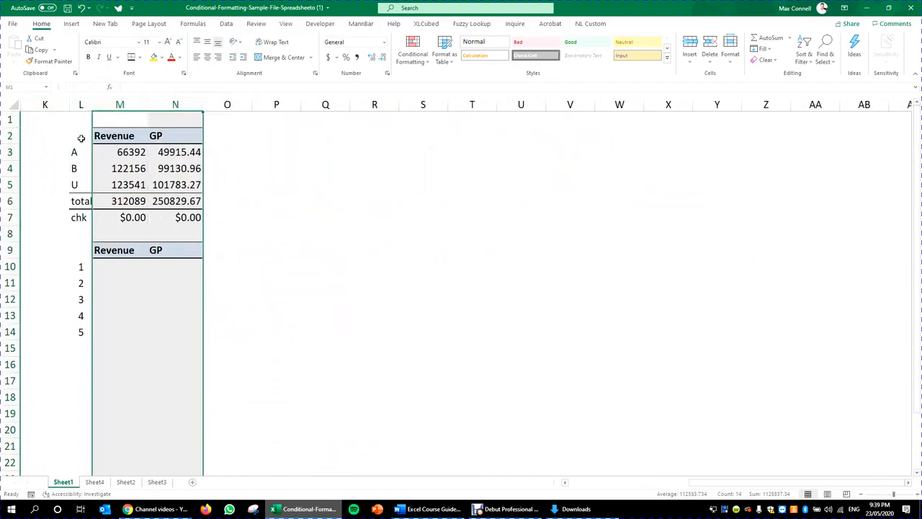
Open the recommended charts for the letter summary range L2:N5, excluding the total and check rows.
drag(81, 138, 198, 185)
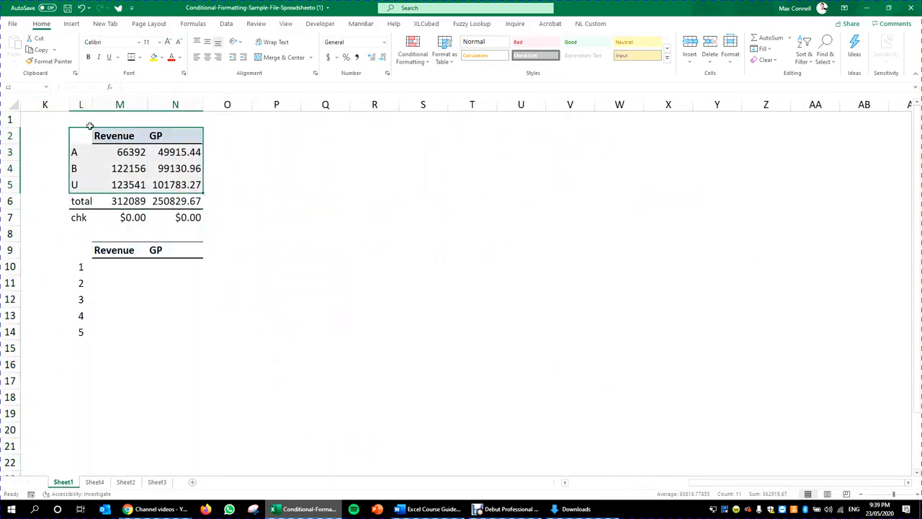
click(71, 24)
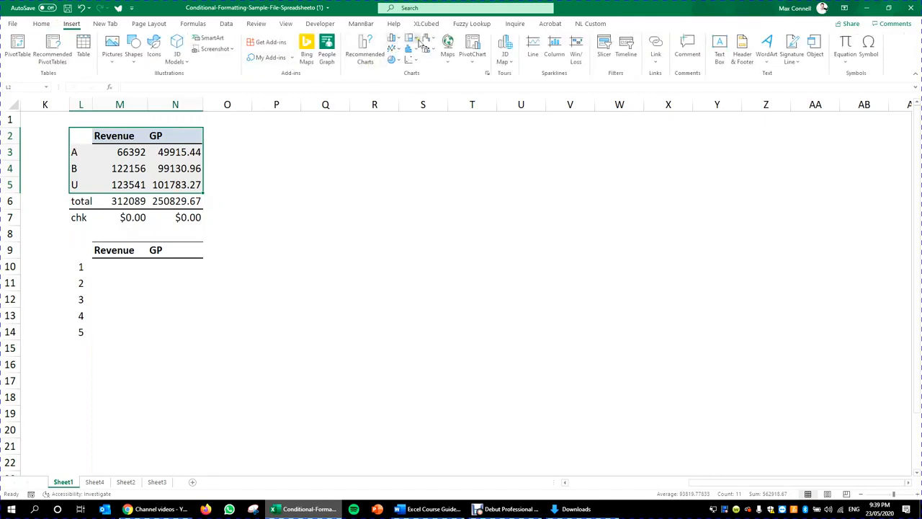
click(365, 57)
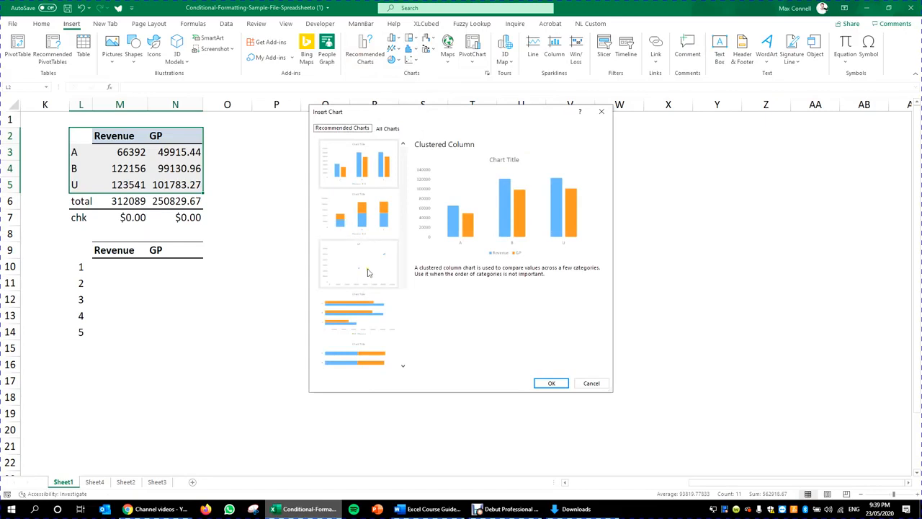
click(355, 128)
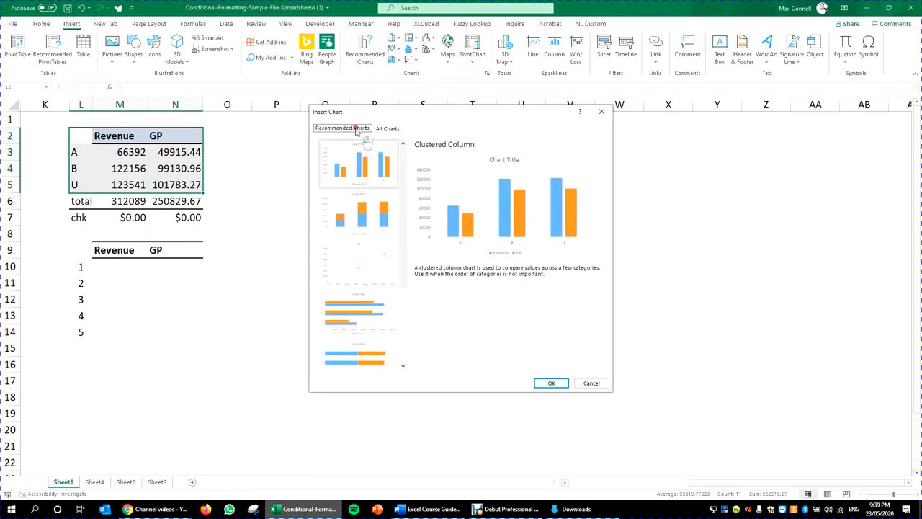
click(387, 129)
click(357, 128)
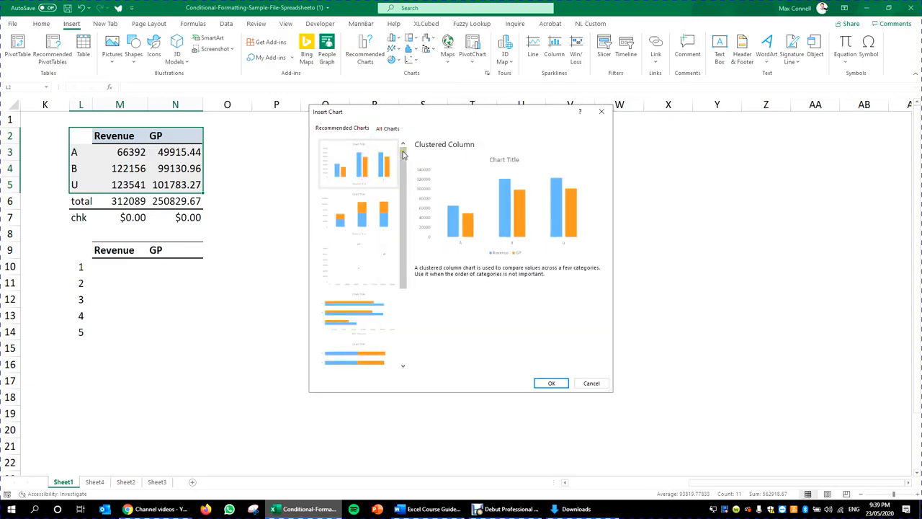
Preview the recommended chart types for the summary, from Stacked Column through Stacked Bar to Funnel.
click(370, 214)
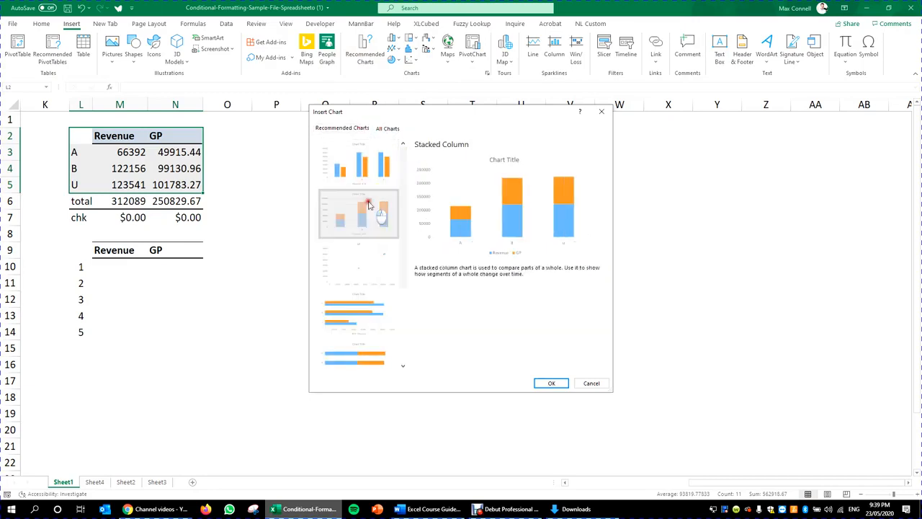
click(379, 270)
scroll(360, 263, down, 2)
click(338, 237)
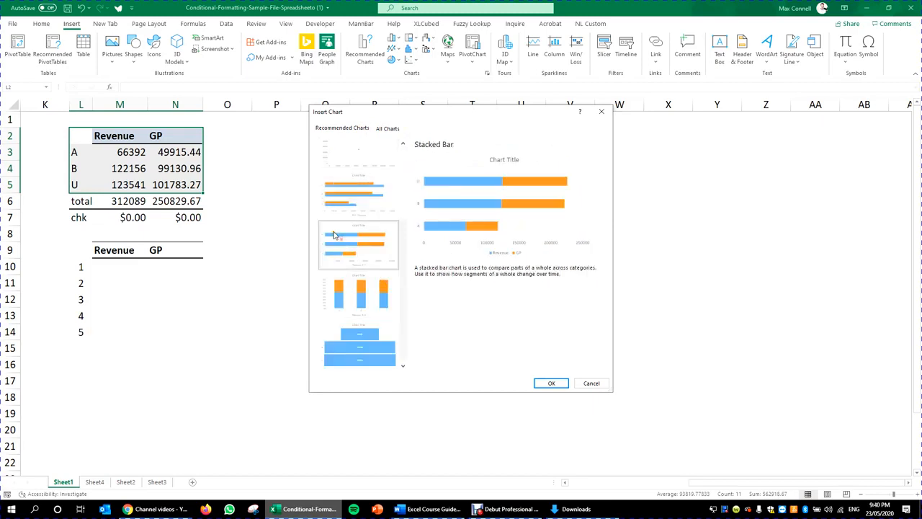
click(337, 195)
click(386, 273)
click(388, 239)
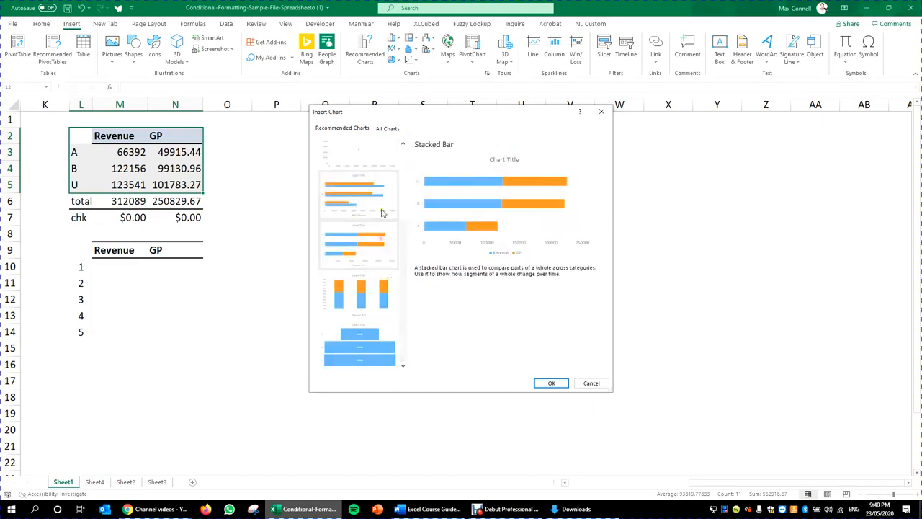
click(384, 307)
click(360, 344)
scroll(347, 302, up, 3)
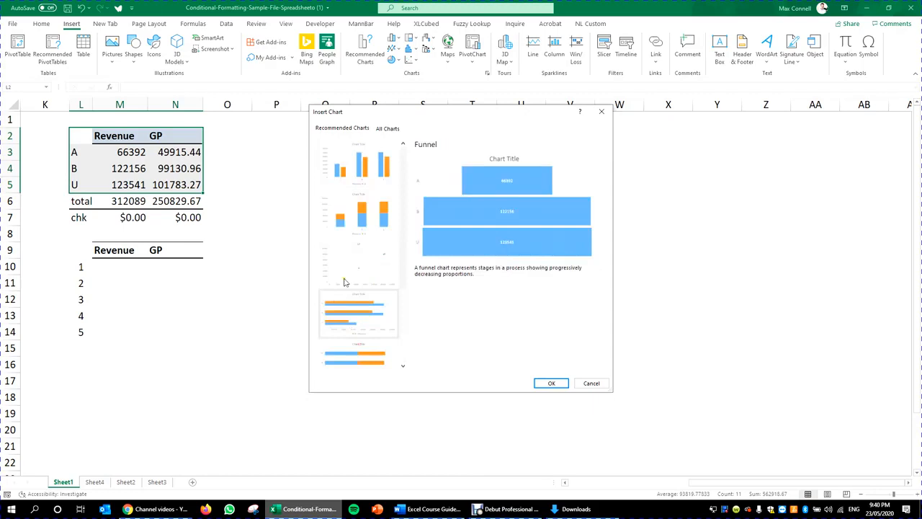
Browse the full chart list's Line, Pie, Bar, Area, X Y (Scatter) and Map types, and return to the recommended charts.
click(387, 129)
click(352, 180)
click(351, 191)
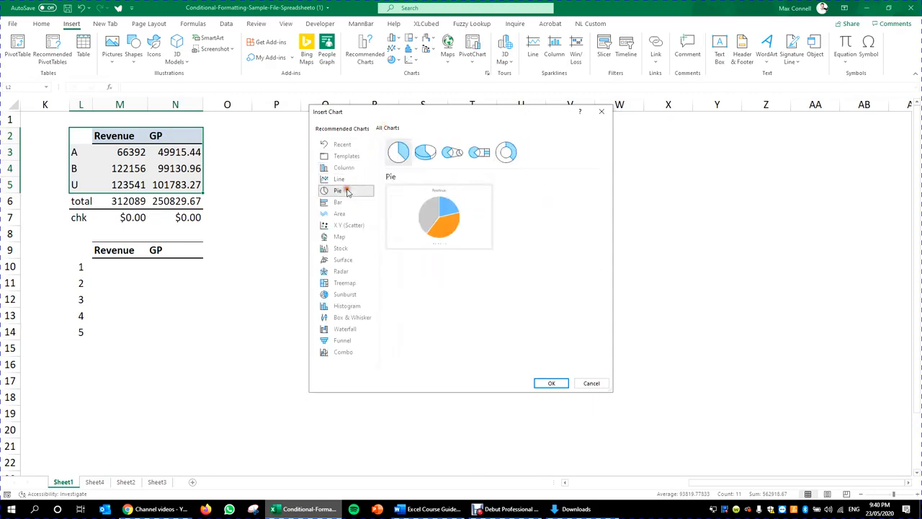
click(346, 203)
click(345, 215)
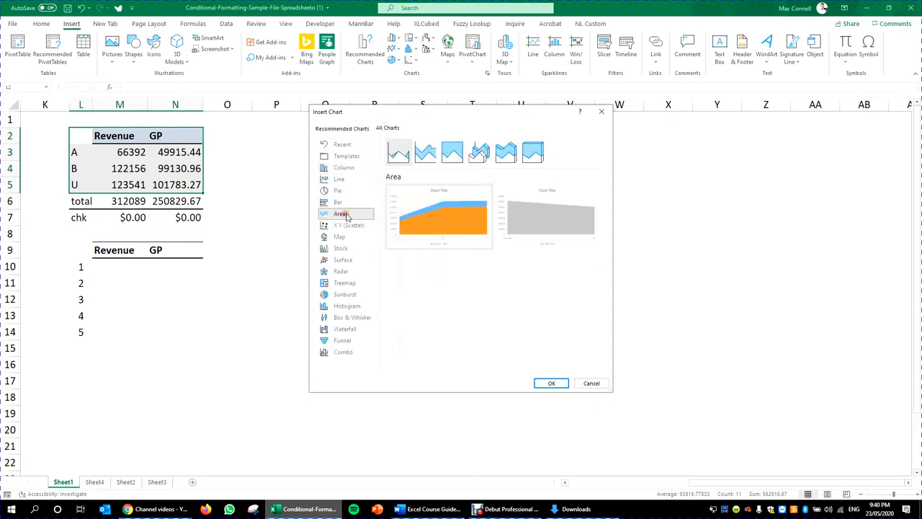
click(349, 226)
click(352, 237)
click(350, 130)
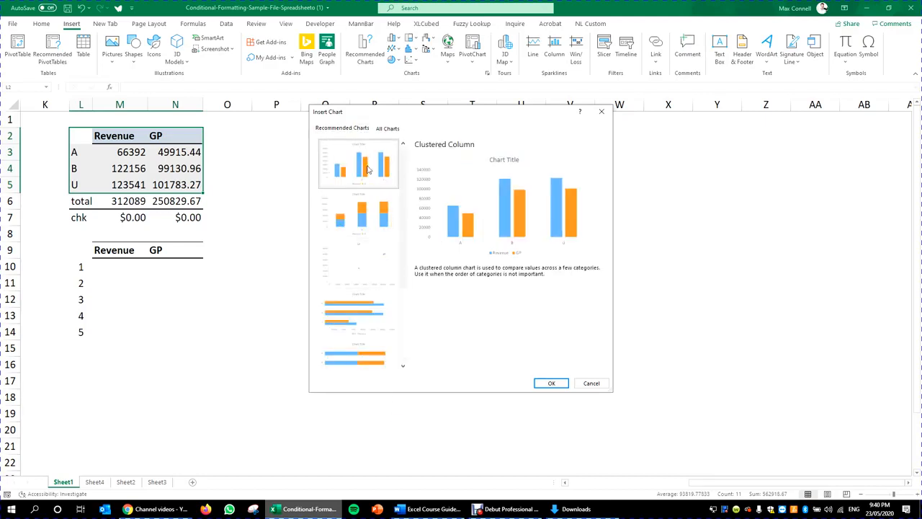
scroll(391, 230, down, 3)
scroll(391, 226, up, 3)
Preview the Column, Line and Pie types from the full chart list, and enlarge the Clustered Bar preview with letters as categories.
click(389, 128)
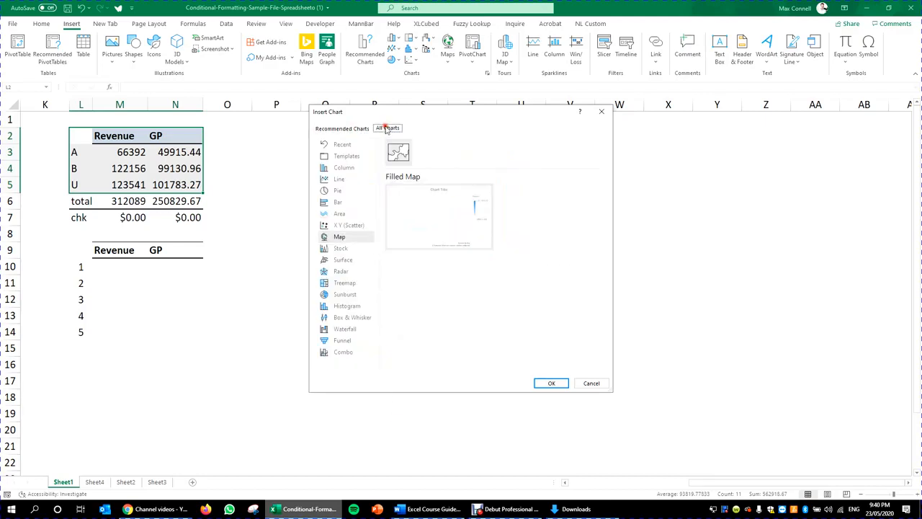
click(344, 167)
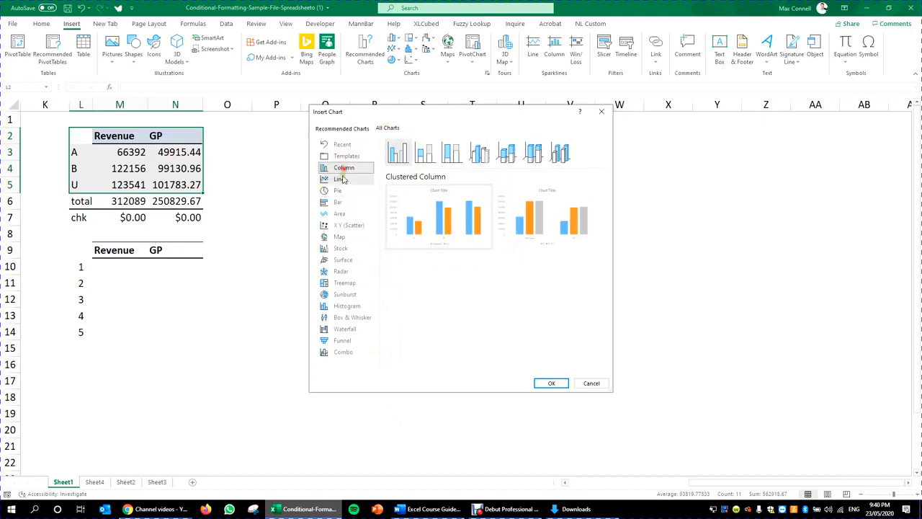
click(340, 179)
click(340, 190)
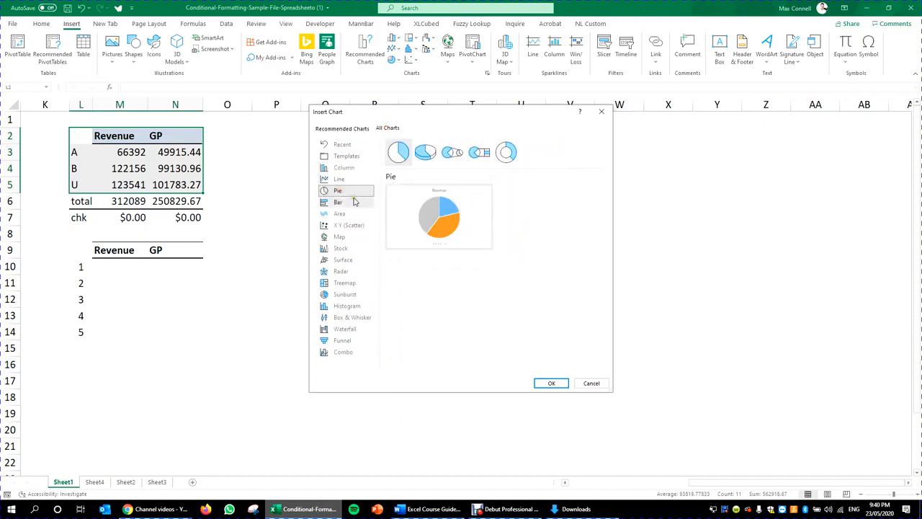
click(350, 202)
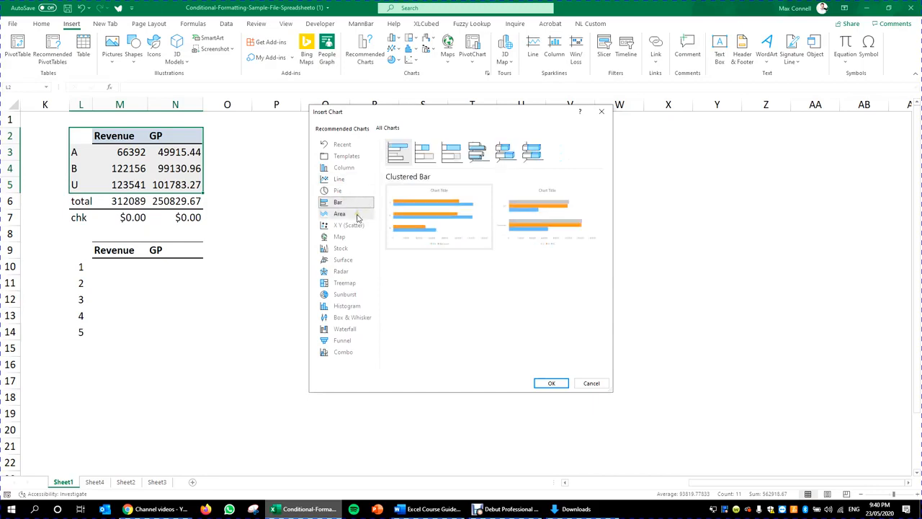
mouse_move(452, 222)
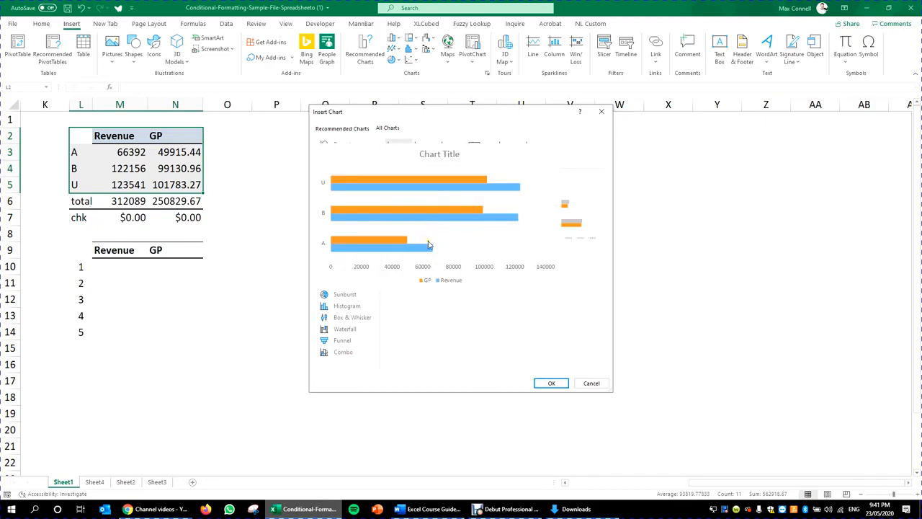
Insert the Clustered Bar chart of Revenue and GP by letter and move it clear of the summaries, starting at about column V.
click(551, 382)
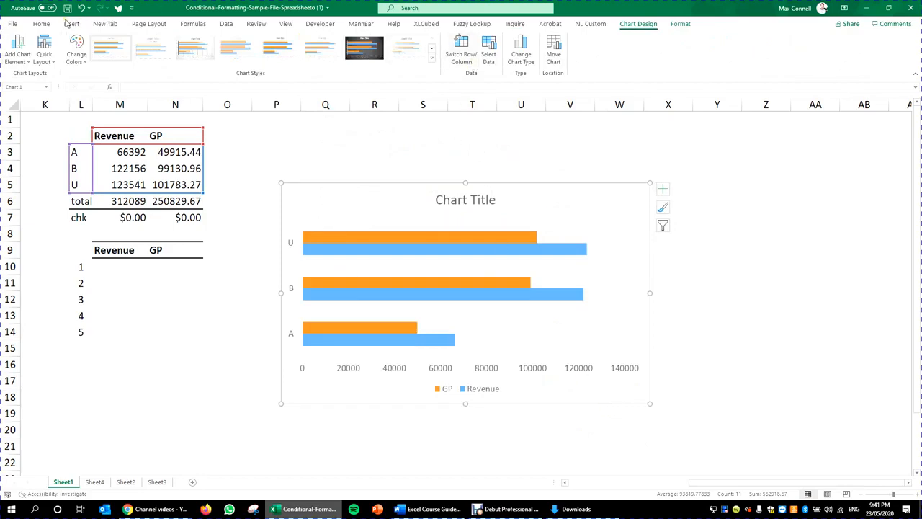
click(41, 24)
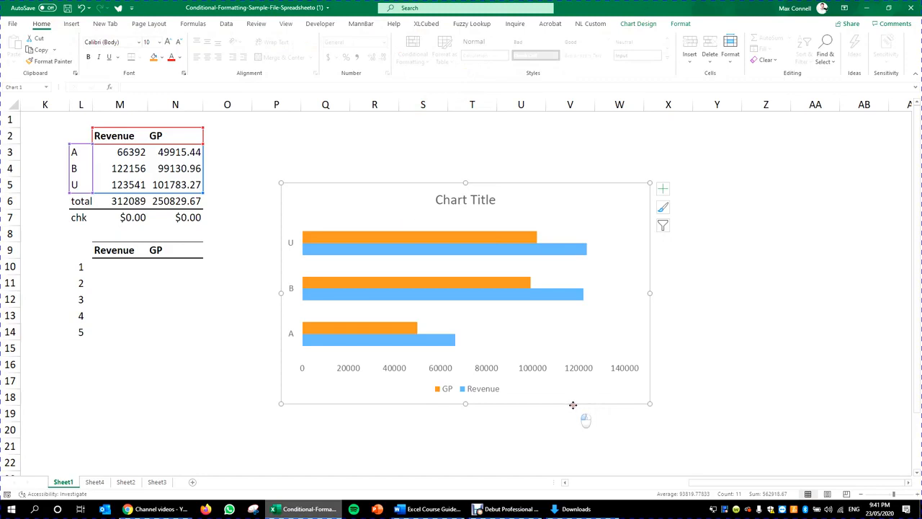
drag(590, 407, 613, 354)
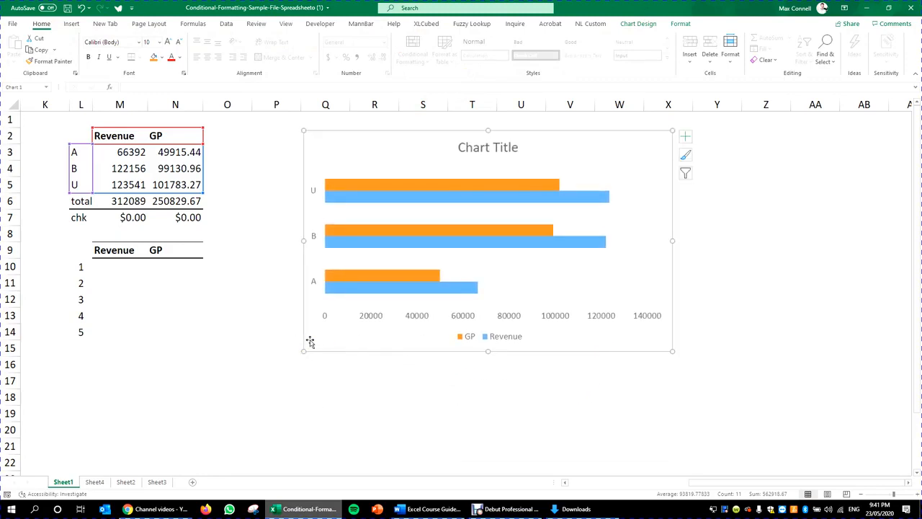
mouse_move(303, 349)
mouse_down()
mouse_move(337, 354)
mouse_move(307, 351)
mouse_up()
drag(555, 353, 754, 348)
key(ctrl+q)
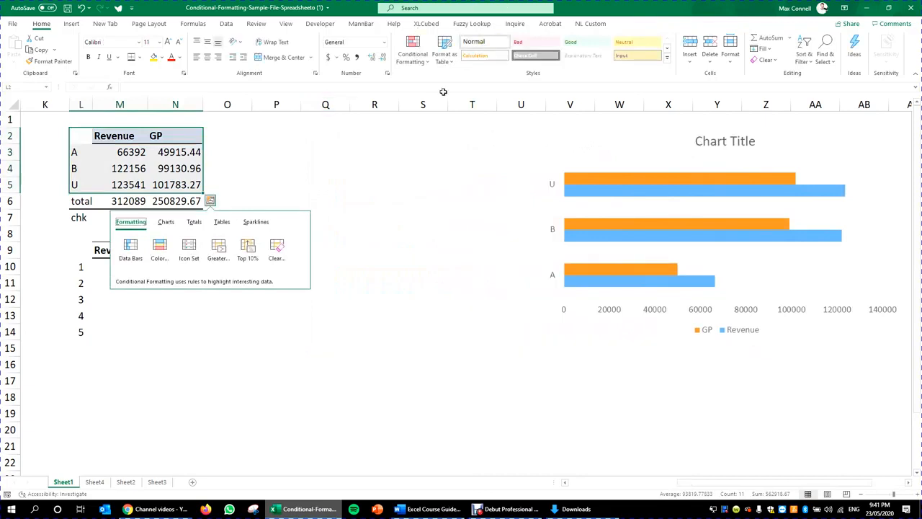
drag(370, 197, 360, 189)
Preview the recommended charts for L2:N6 with the total row included, and dismiss them without inserting a chart.
drag(89, 129, 200, 183)
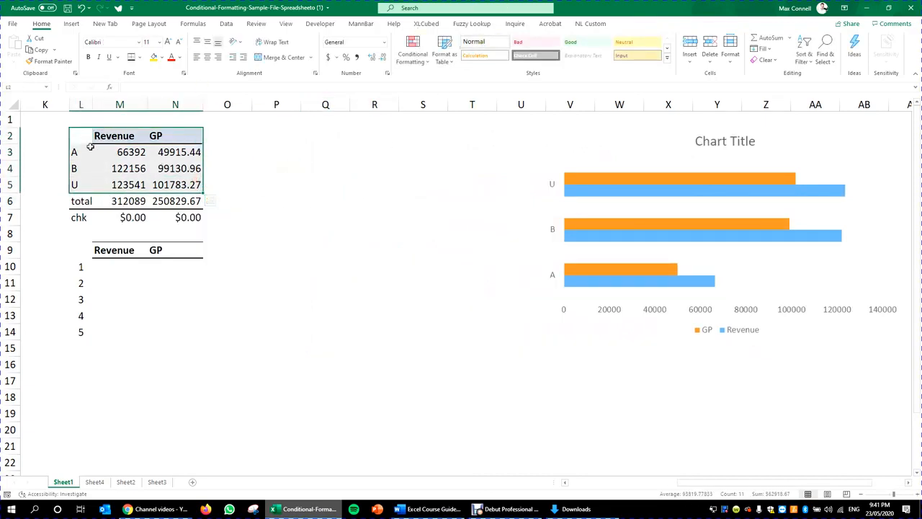
drag(74, 141, 187, 207)
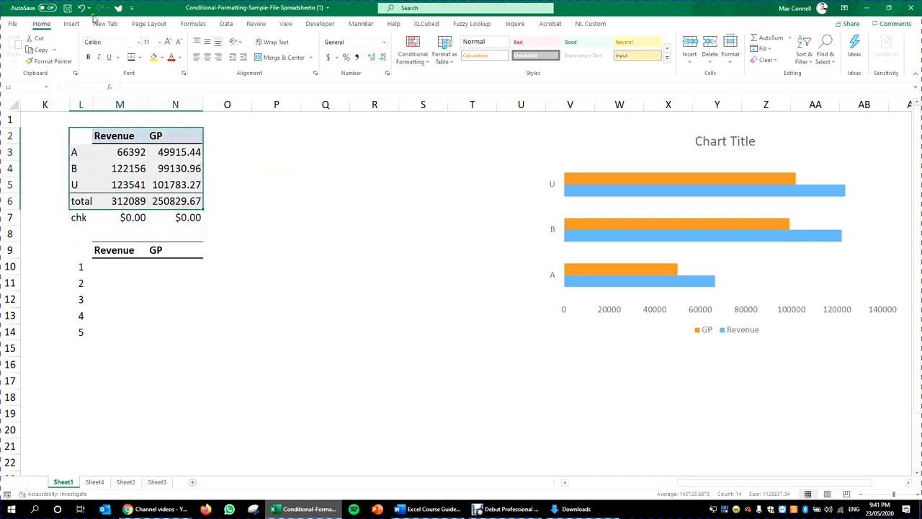
click(71, 23)
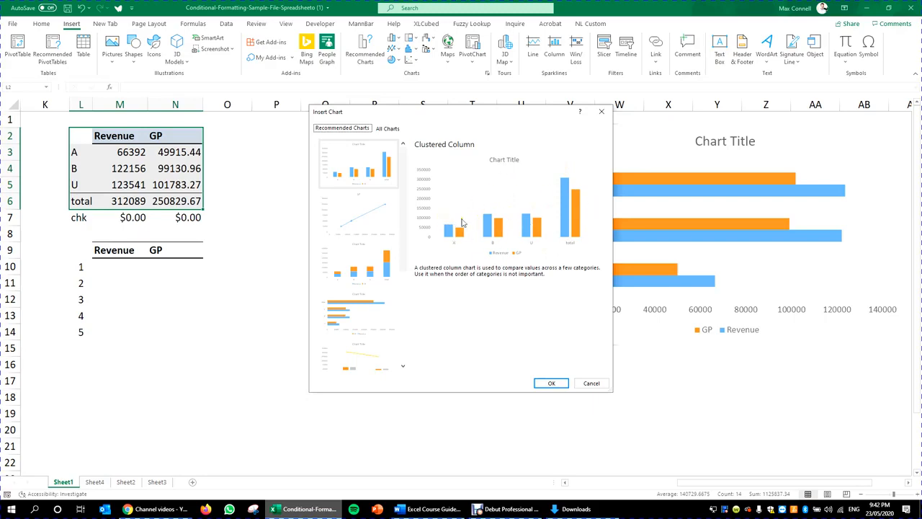
drag(516, 115, 395, 94)
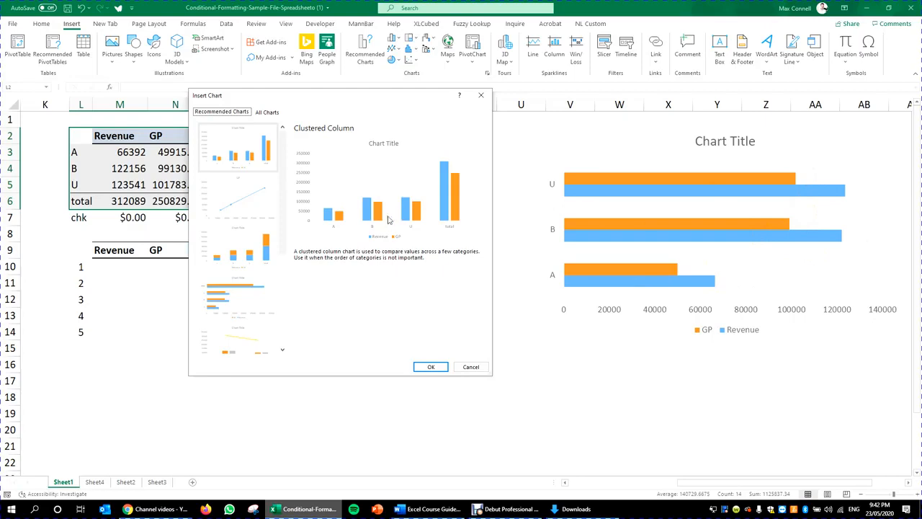
click(471, 366)
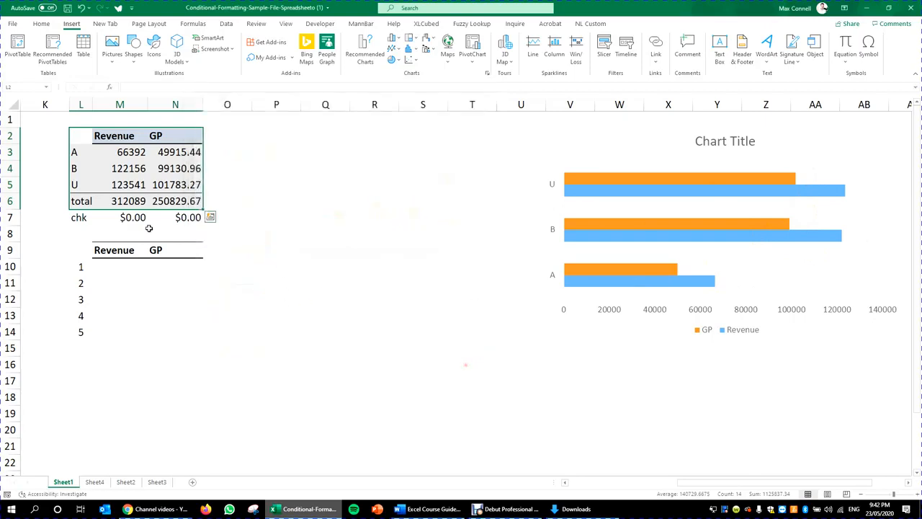
Open the formatting options for the bar chart's vertical category axis.
drag(88, 140, 182, 185)
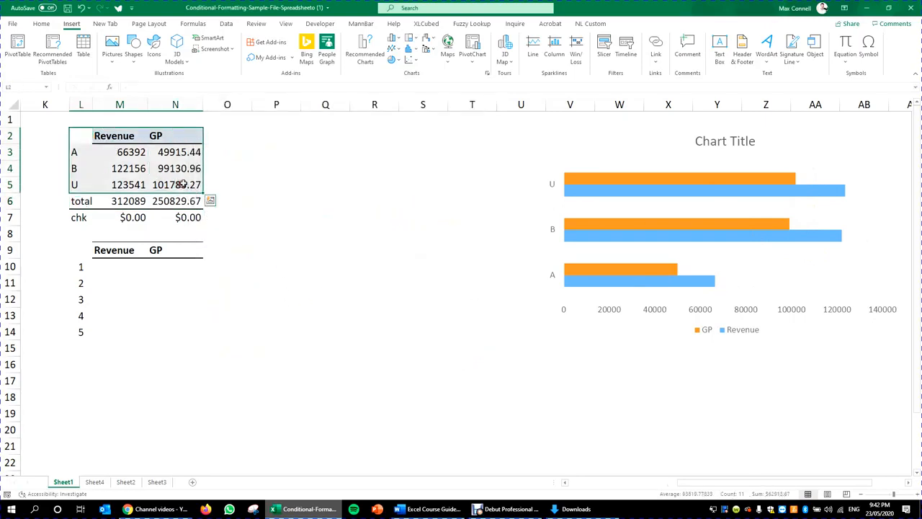
drag(88, 140, 179, 133)
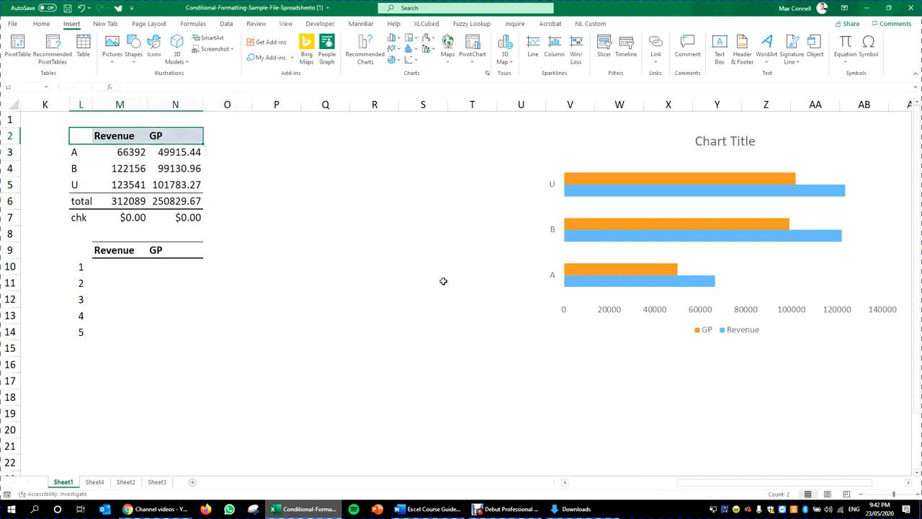
right_click(551, 183)
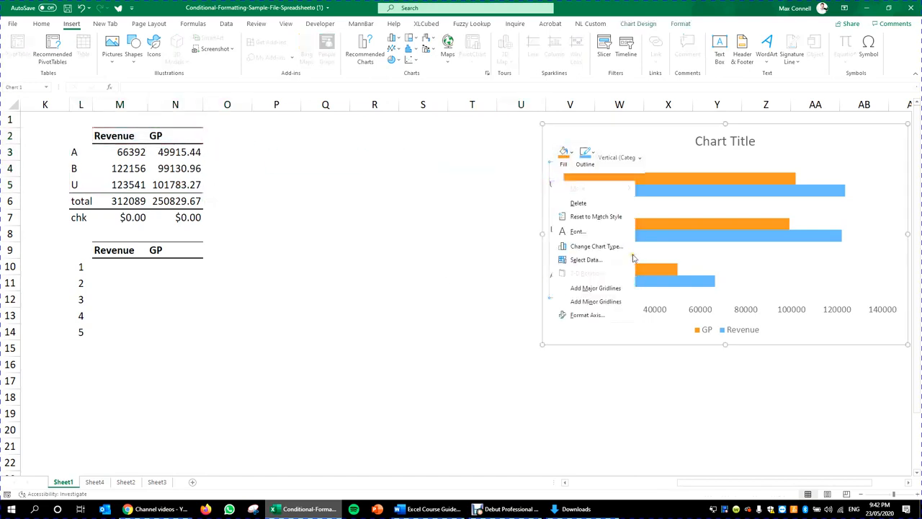
click(598, 317)
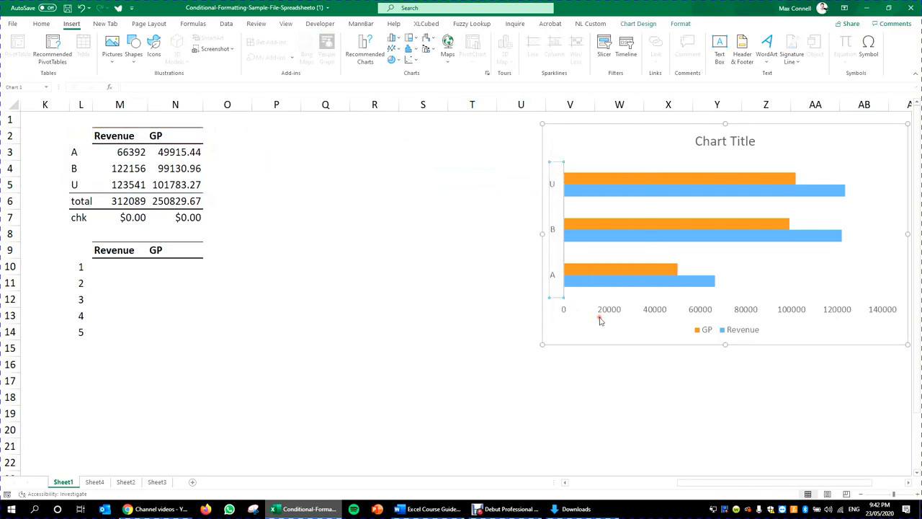
right_click(552, 177)
click(540, 196)
click(550, 181)
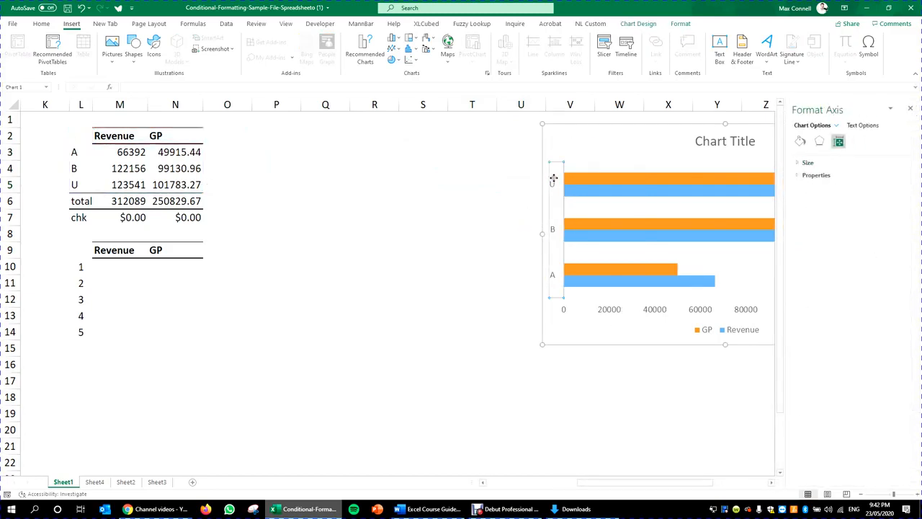
click(329, 200)
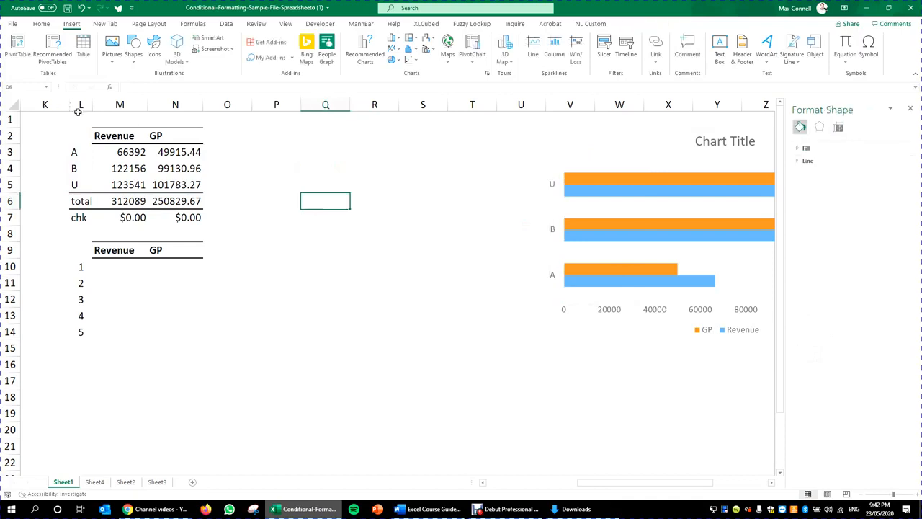
Highlight the letter labels, reselect the summary range L2:N5, and dismiss the chart formatting options.
drag(78, 133, 177, 186)
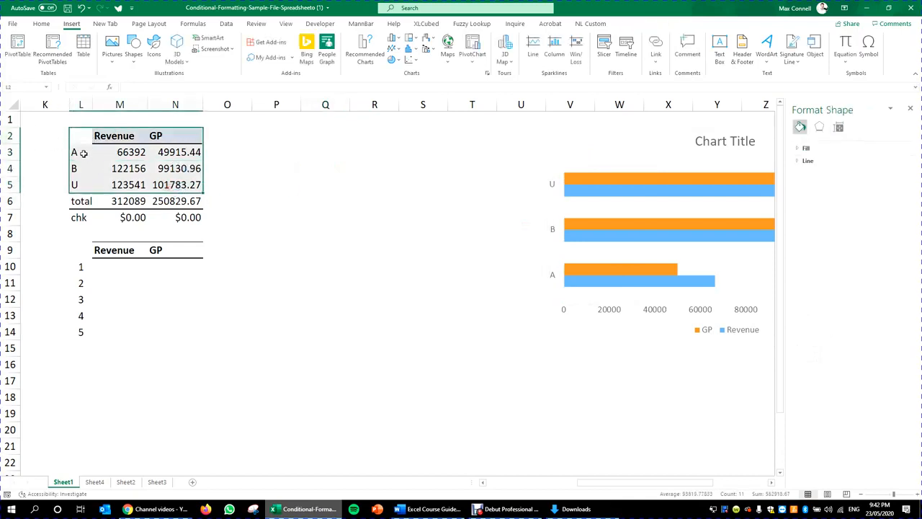
drag(84, 153, 79, 187)
click(242, 234)
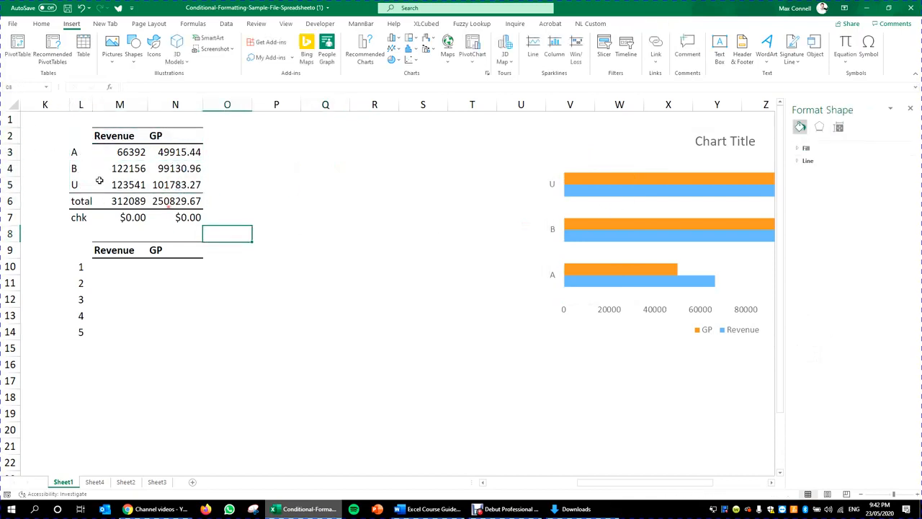
drag(84, 151, 80, 186)
drag(81, 135, 167, 185)
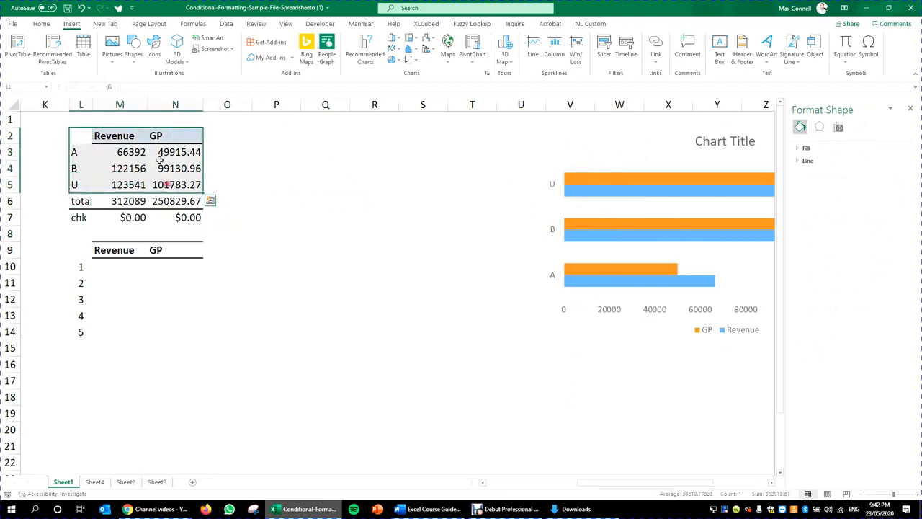
click(912, 108)
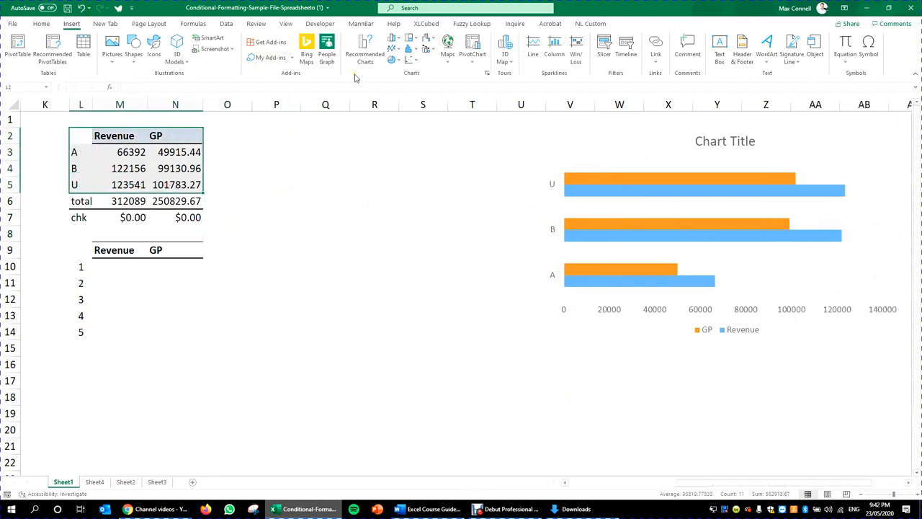
Preview the recommended chart types for L2:N5, including 100% Stacked Column, Funnel, Stacked Bar and Clustered Bar.
click(365, 52)
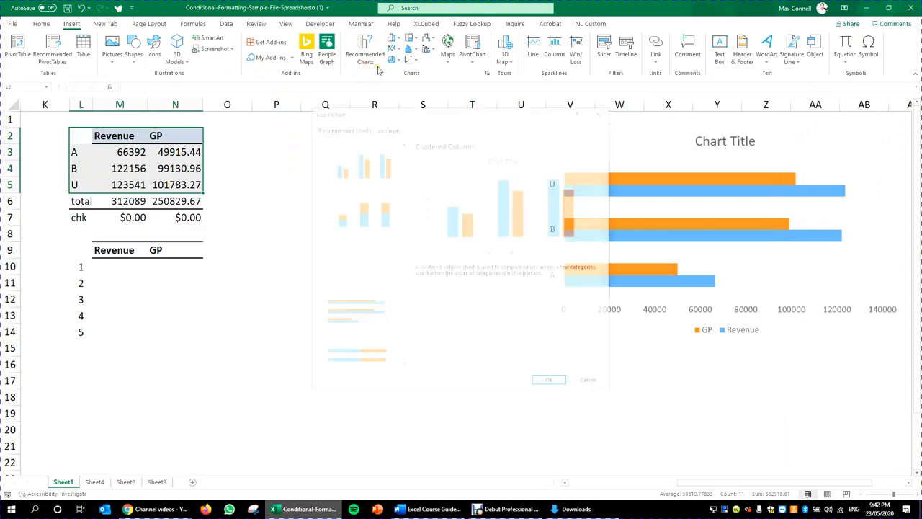
click(363, 213)
click(365, 317)
scroll(366, 317, down, 3)
click(374, 290)
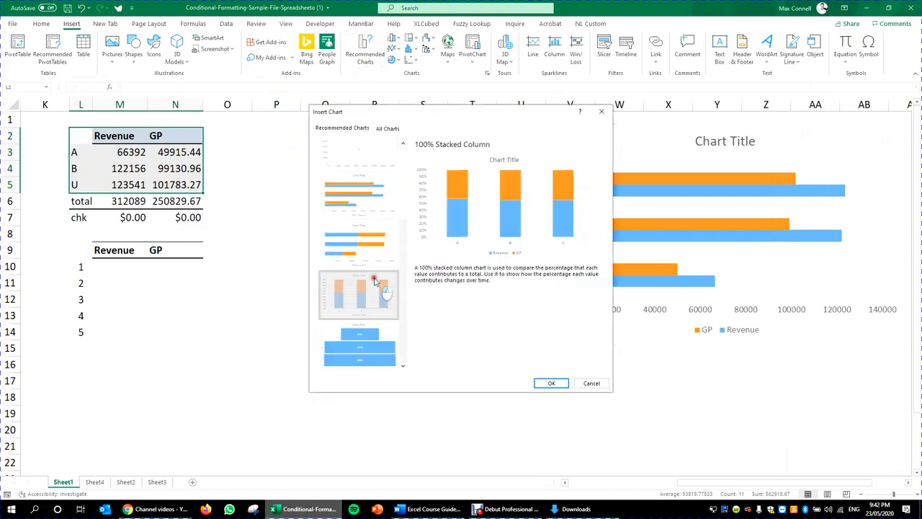
click(361, 334)
click(358, 246)
click(355, 186)
Compare the Column, Line, Bar and Pie types in the full chart list, and leave it without inserting a chart.
click(402, 128)
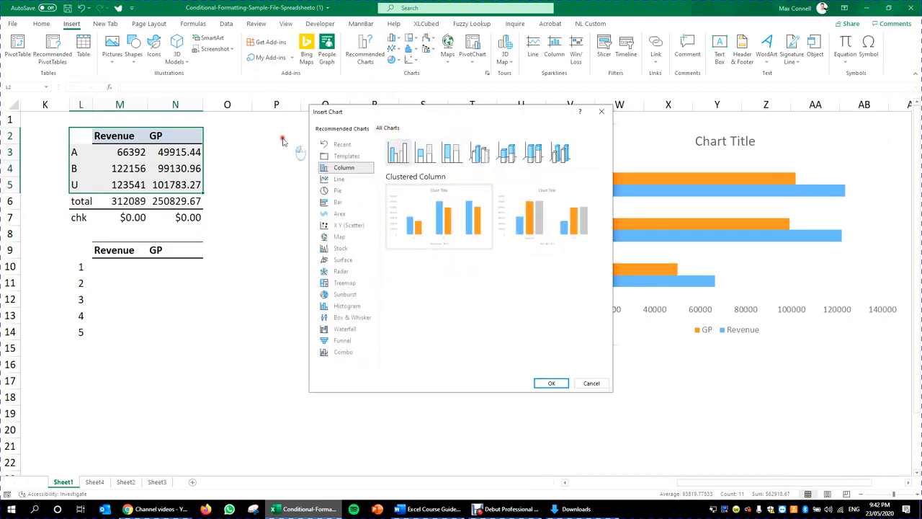
drag(519, 116, 369, 104)
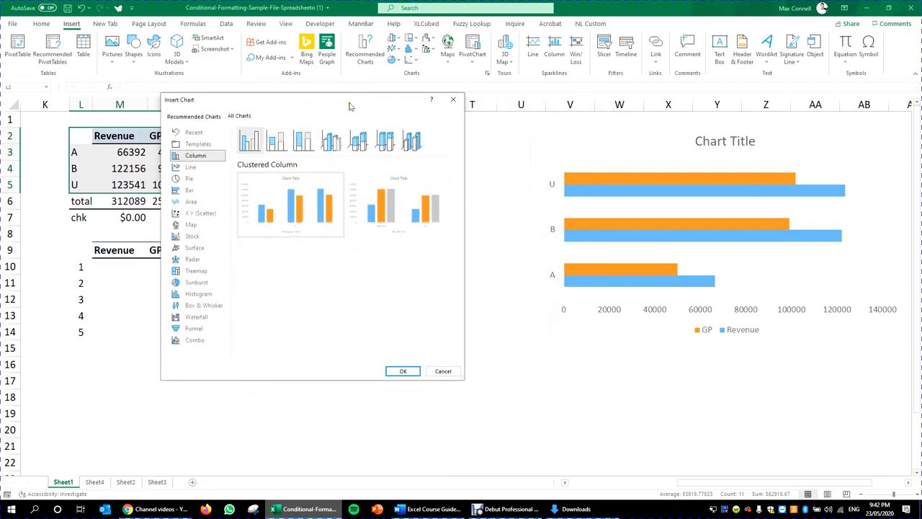
click(207, 166)
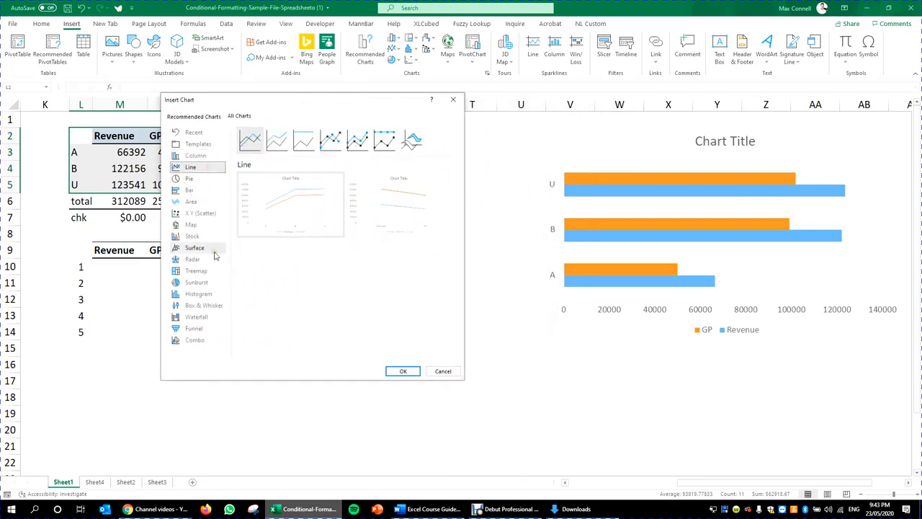
mouse_move(321, 214)
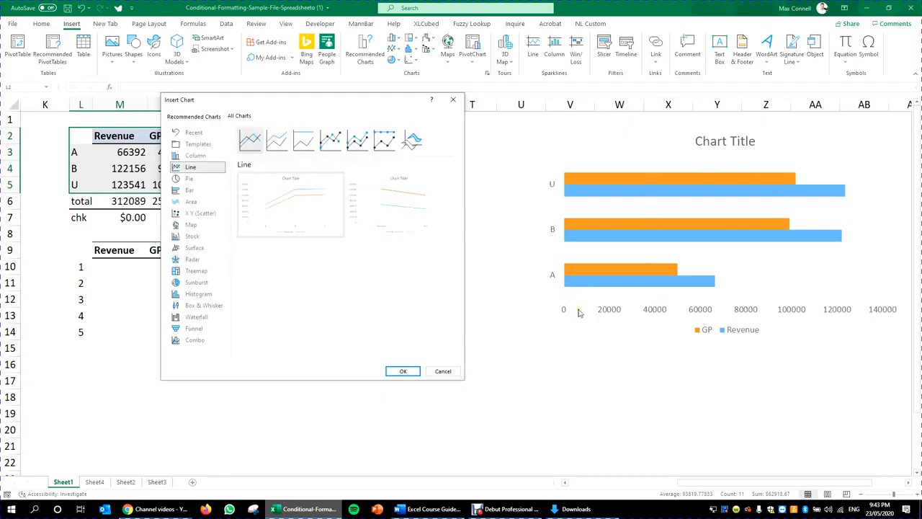
click(190, 190)
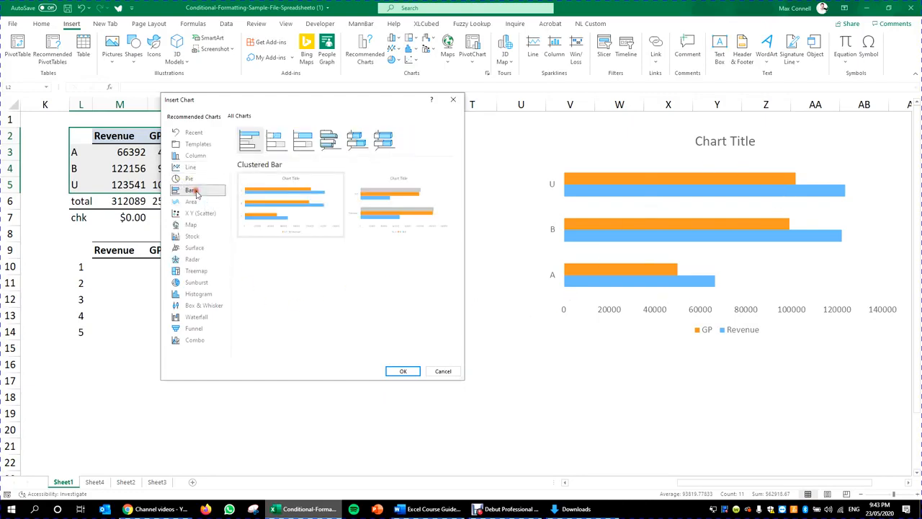
click(191, 178)
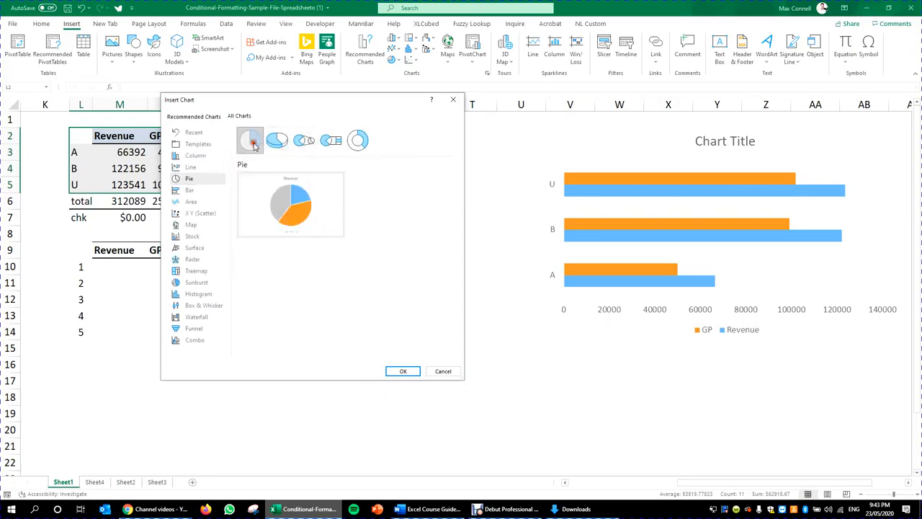
click(443, 371)
click(327, 232)
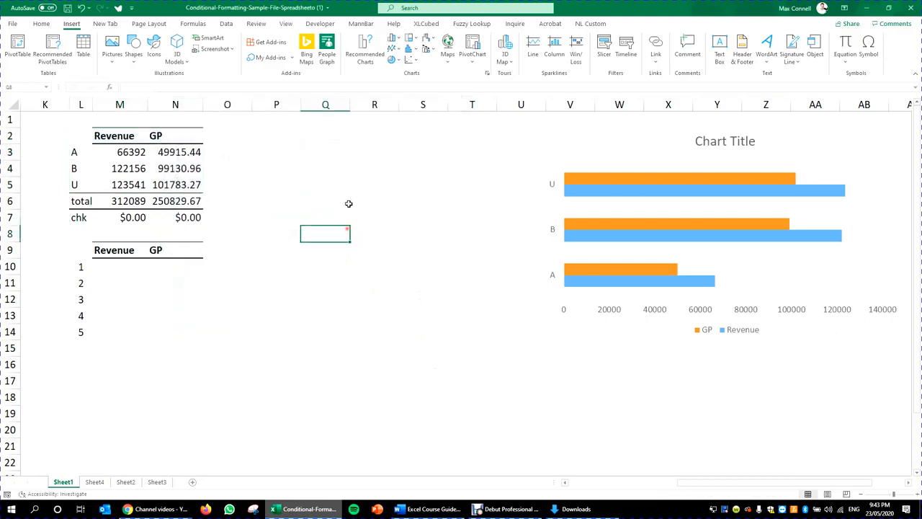
Highlight the GP column and select only the letter labels with their Revenue values, range L2:M5.
drag(83, 135, 137, 186)
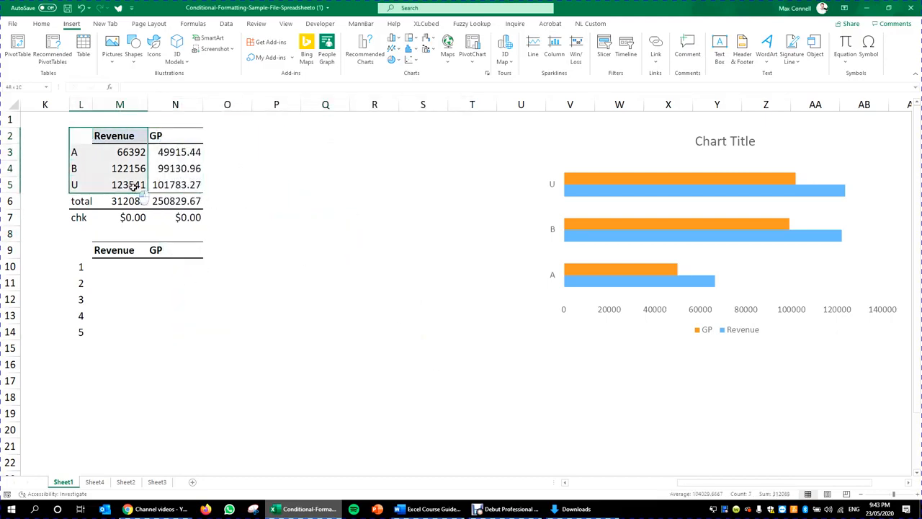
drag(180, 141, 175, 184)
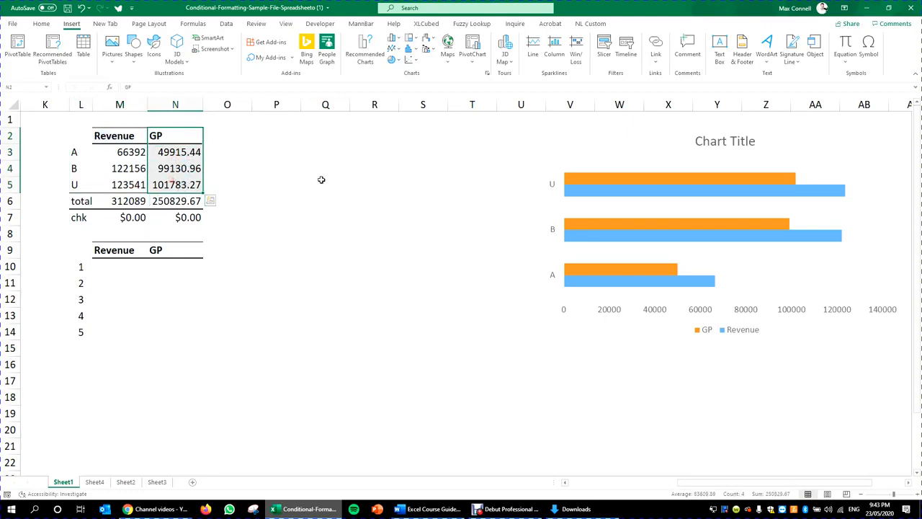
click(321, 179)
drag(79, 134, 136, 188)
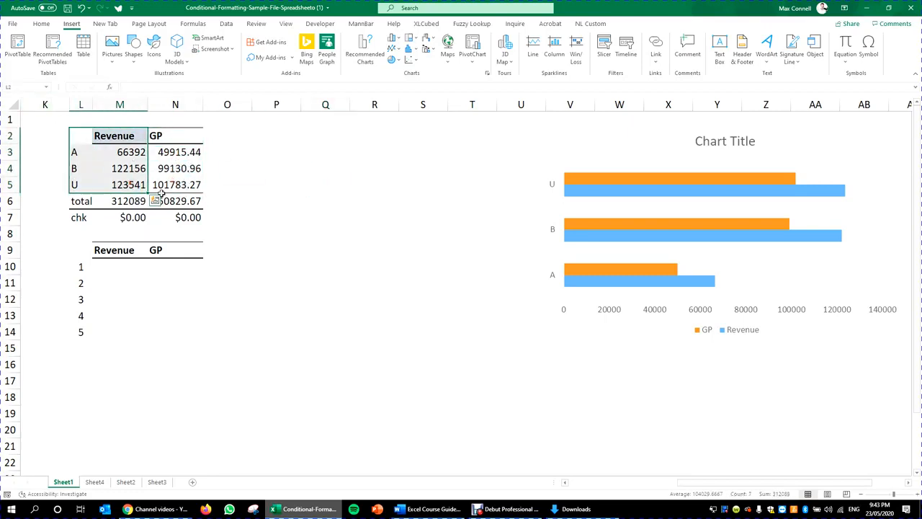
click(84, 136)
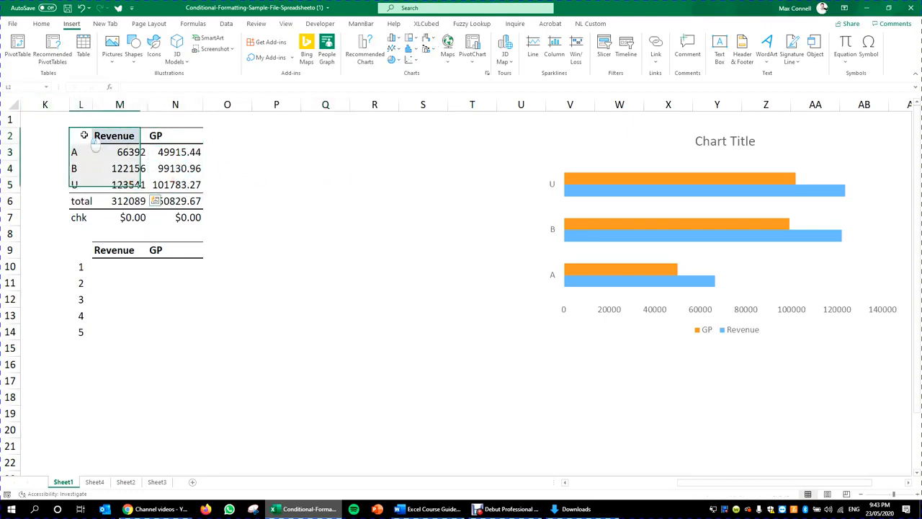
drag(84, 135, 135, 185)
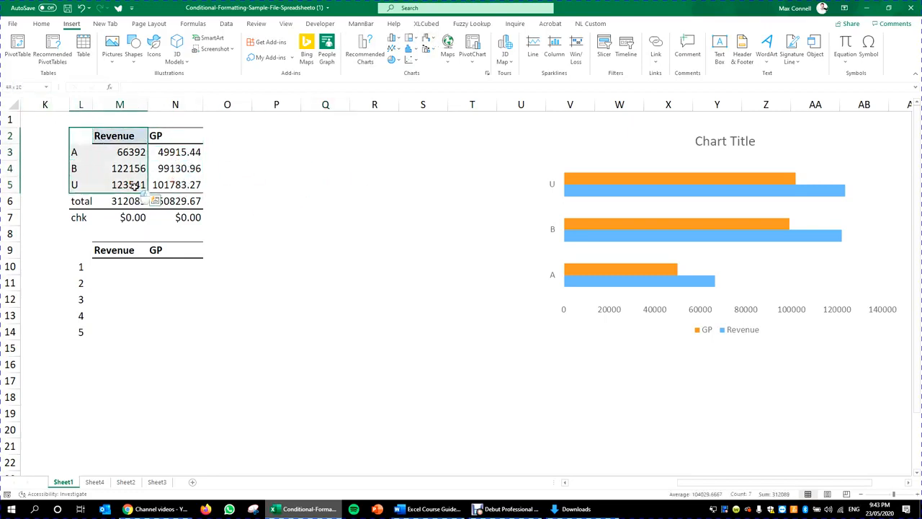
View the full chart list for the Revenue-only selection, and dismiss it without inserting a chart.
click(365, 60)
click(388, 128)
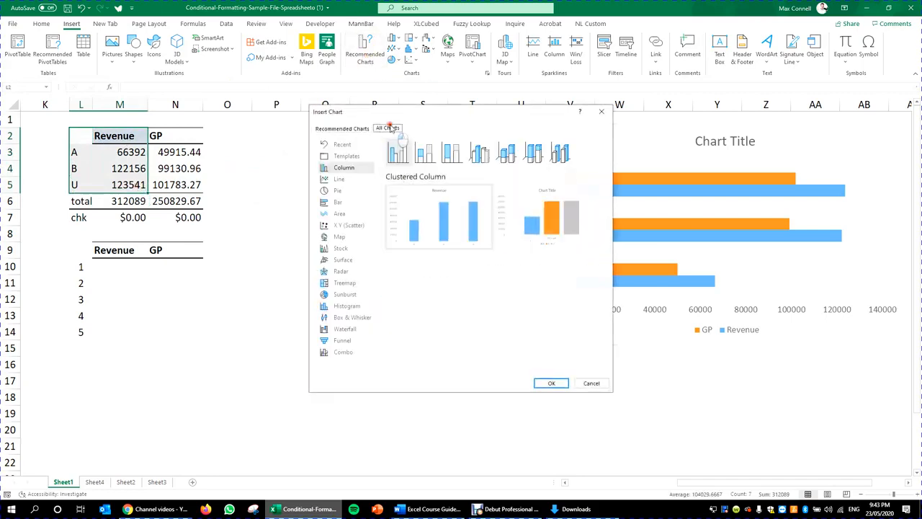
click(597, 111)
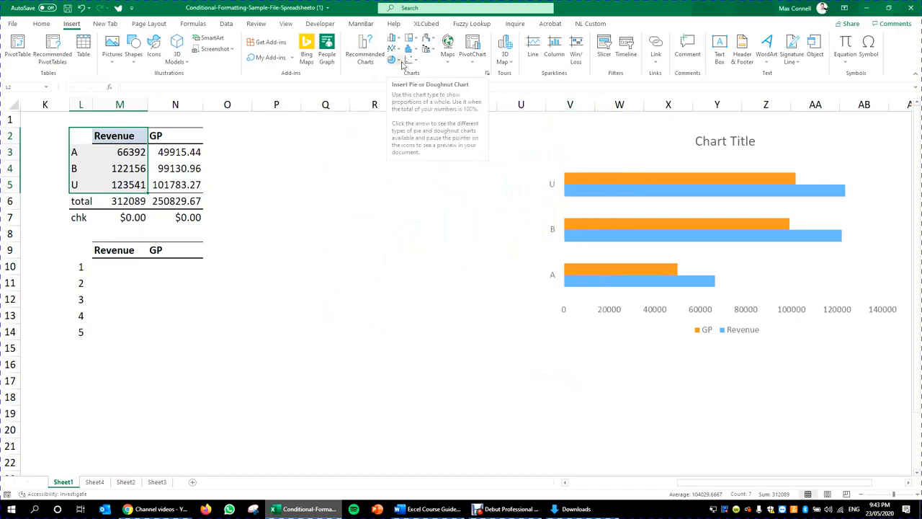
Insert a 3-D pie chart of Revenue by letter and shrink it beside the letter summary.
click(401, 61)
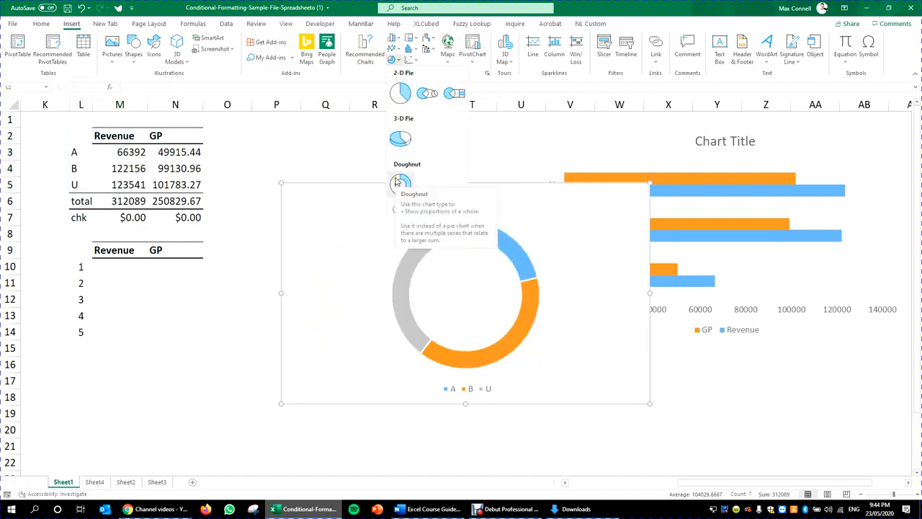
click(398, 137)
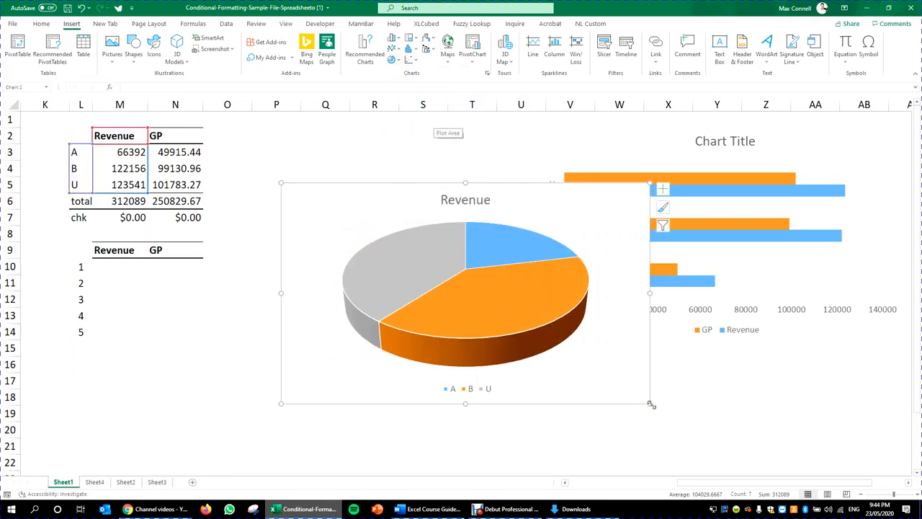
drag(651, 404, 507, 341)
Shift the bar chart to make room and resize the Revenue pie chart to fit between the summary and the bar chart.
drag(575, 344, 604, 345)
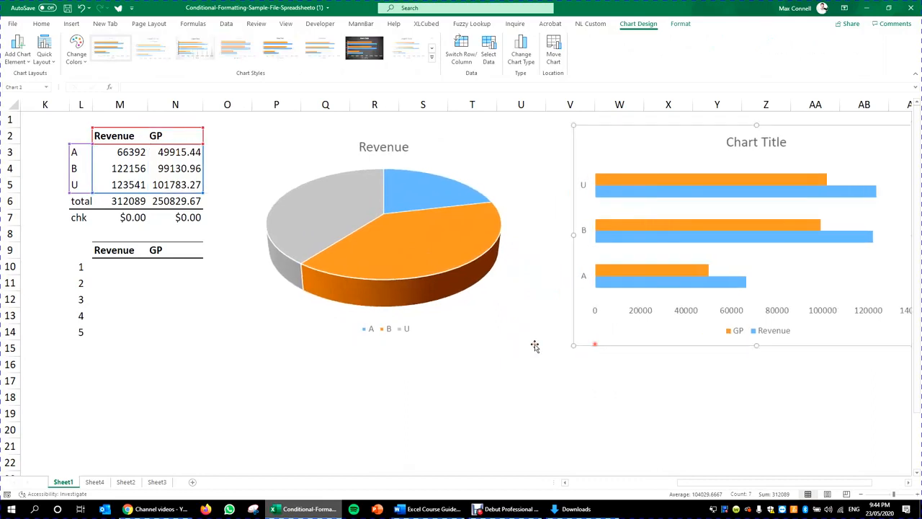
drag(500, 343, 529, 346)
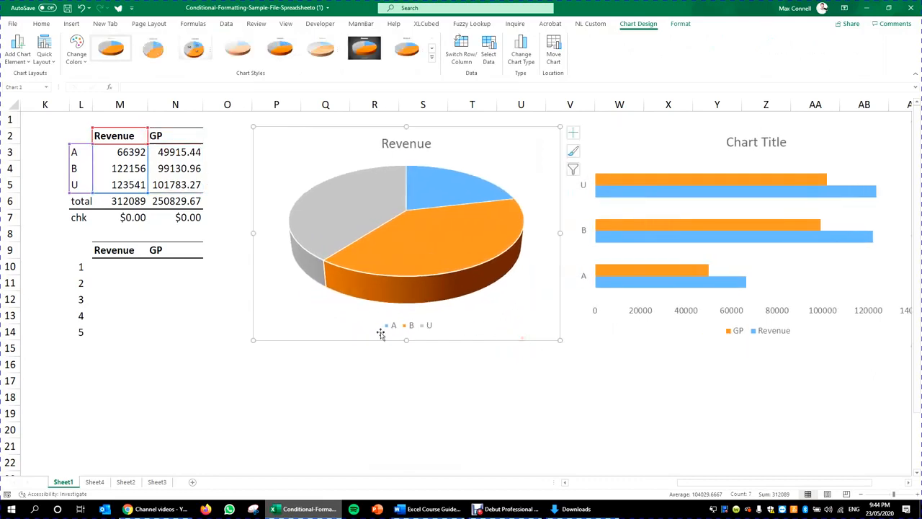
drag(410, 345, 410, 349)
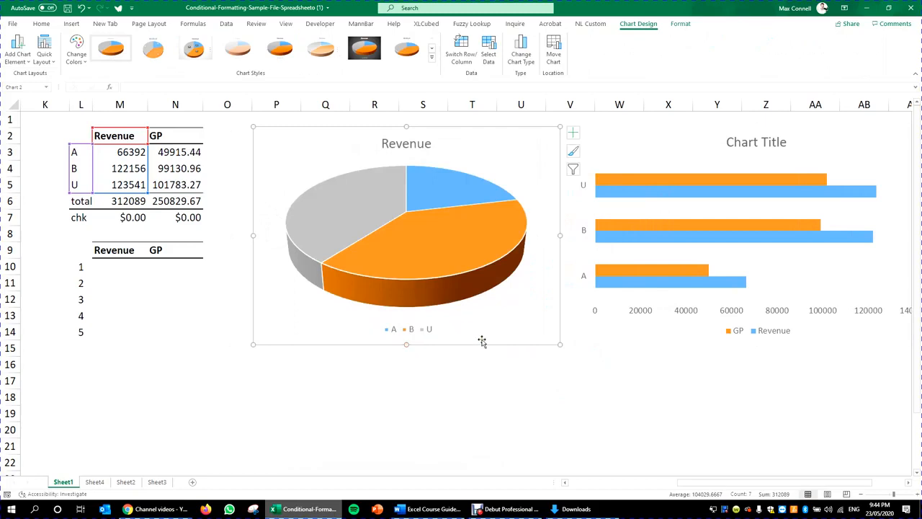
click(132, 377)
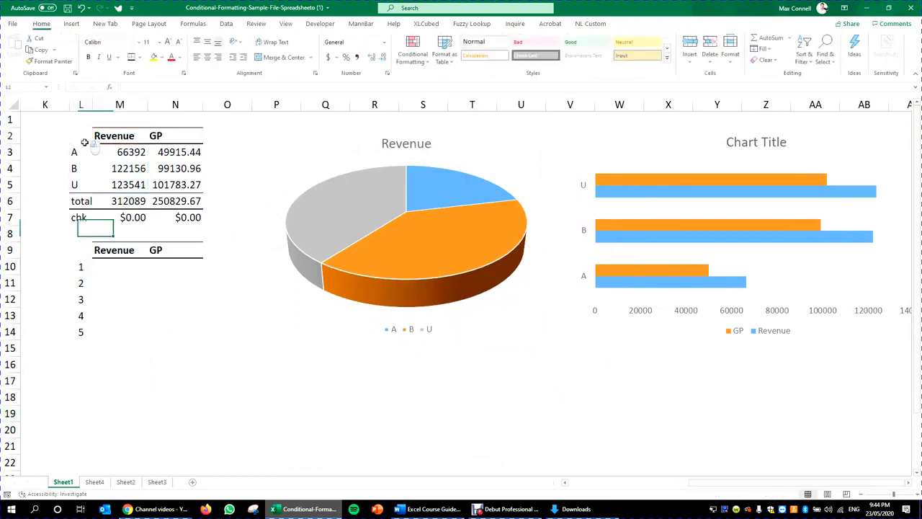
Insert a 3-D pie chart of GP by letter from the ranges L2:L5 and N2:N5.
drag(82, 142, 72, 186)
ctrl+drag(176, 136, 188, 186)
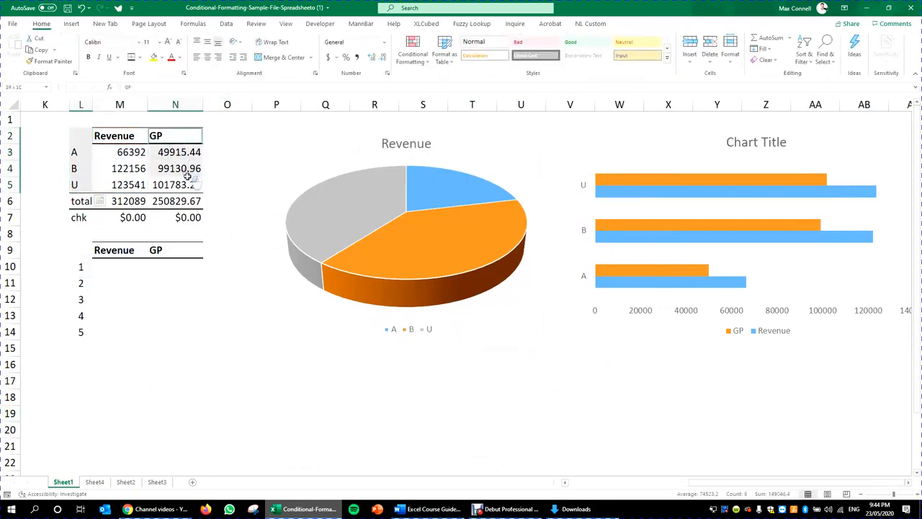
click(71, 23)
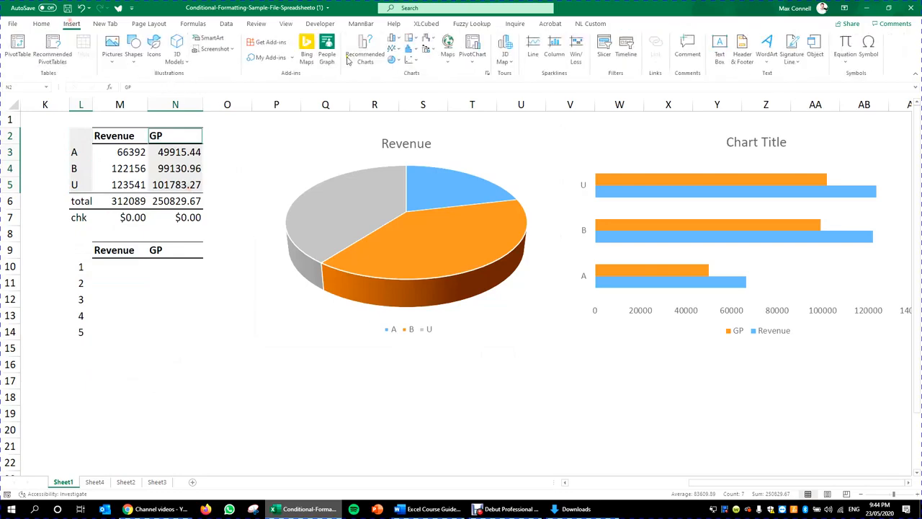
click(391, 60)
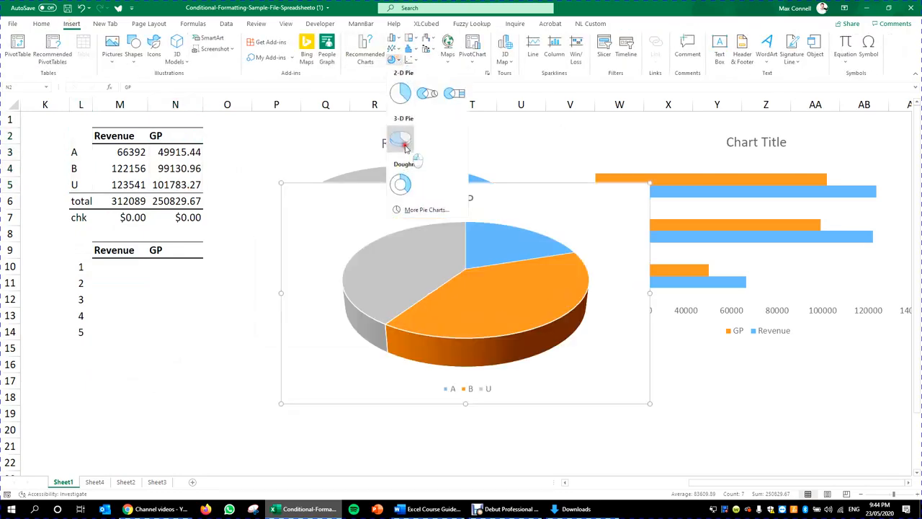
click(404, 148)
Place the GP pie chart directly beneath the Revenue pie chart and resize it to about the same width.
scroll(586, 261, down, 3)
drag(586, 262, 555, 430)
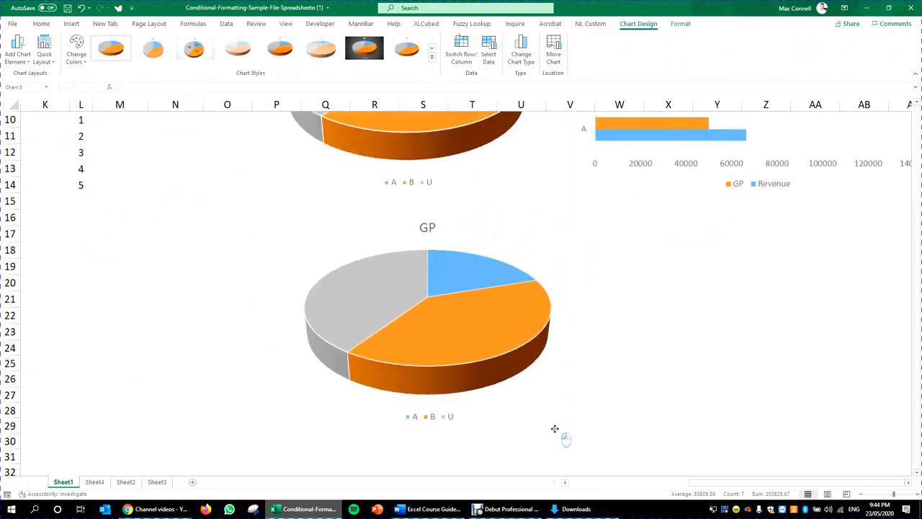
drag(621, 426, 559, 408)
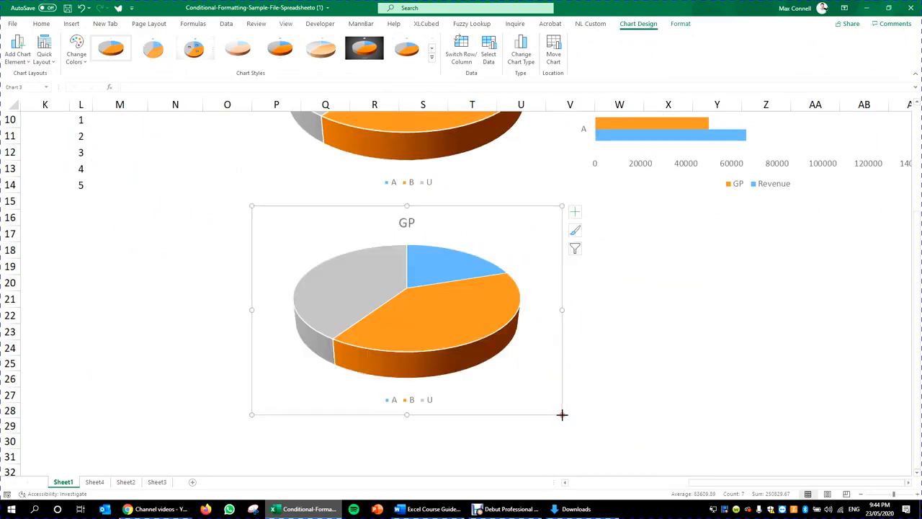
scroll(492, 233, up, 3)
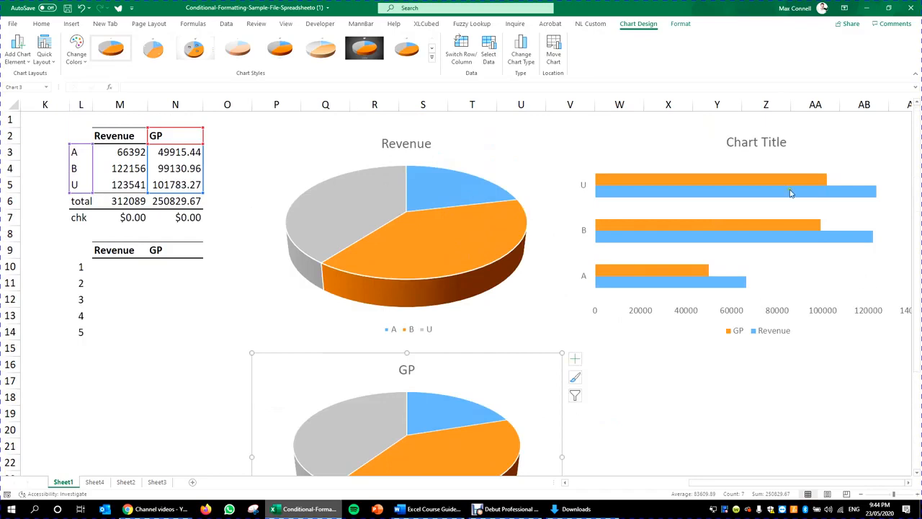
click(199, 343)
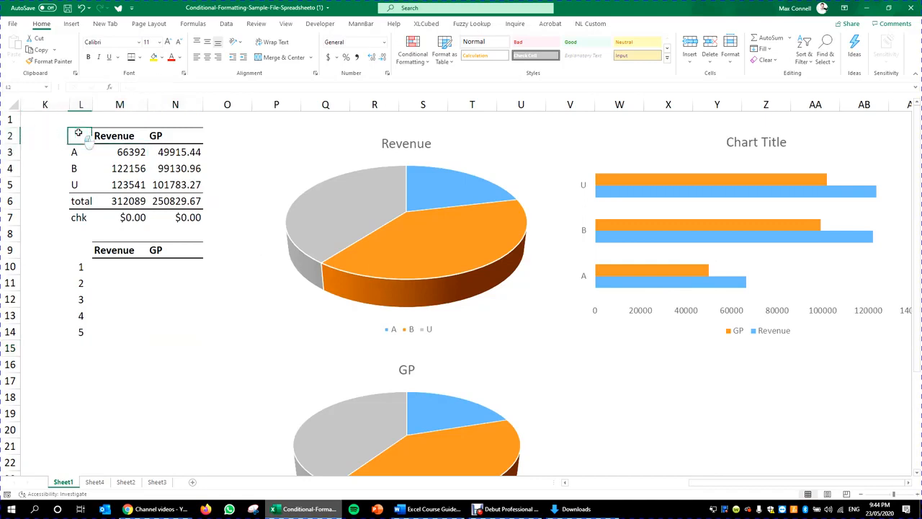
Select L2:N5 and preview the Area chart type in the full chart list.
drag(72, 133, 160, 187)
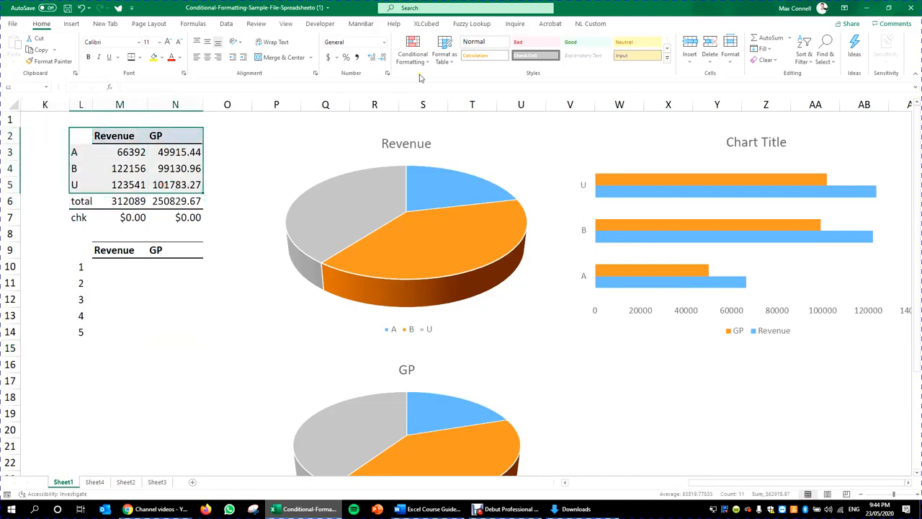
click(71, 24)
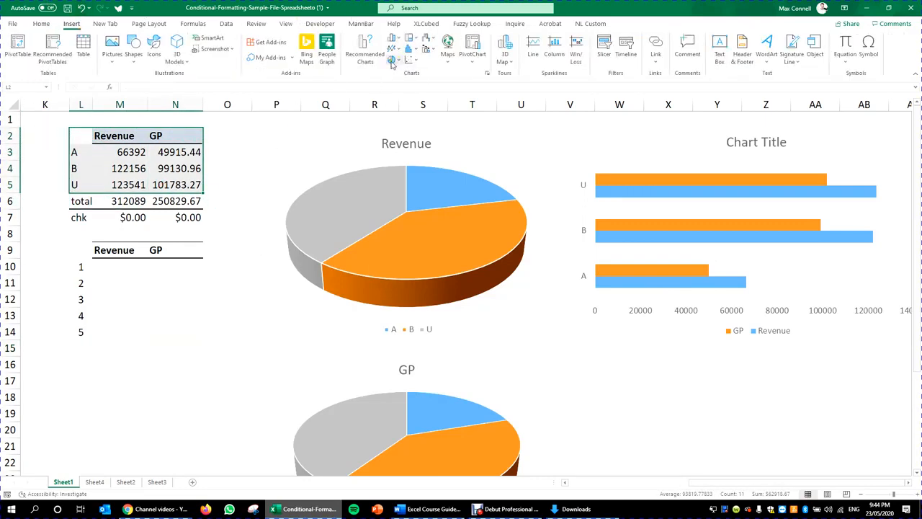
click(393, 62)
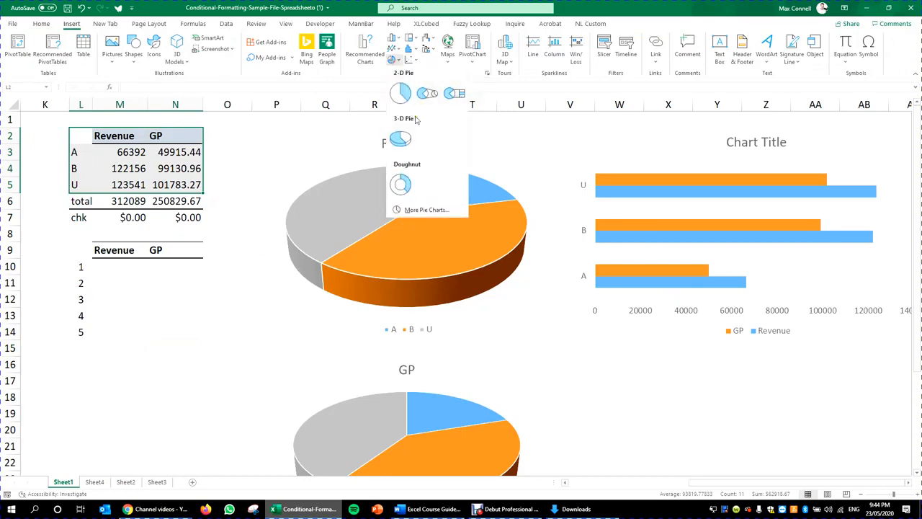
click(363, 58)
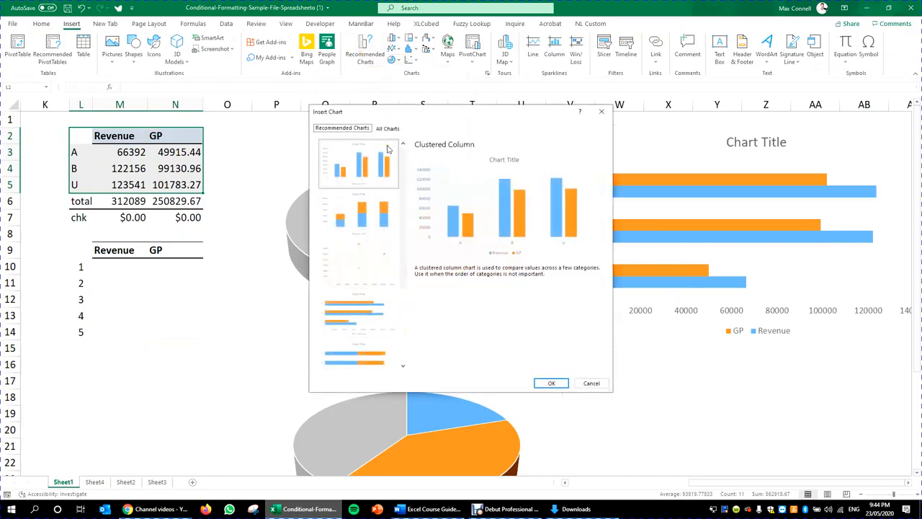
click(389, 130)
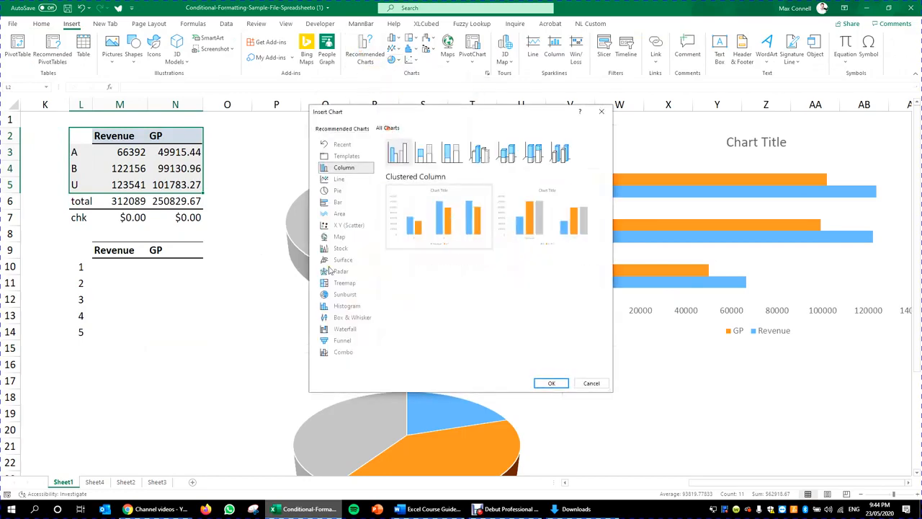
click(348, 212)
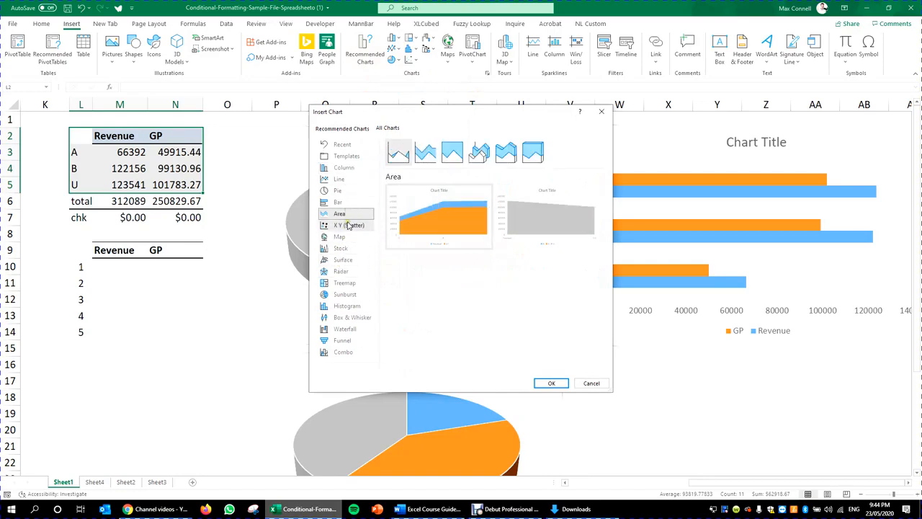
mouse_move(431, 225)
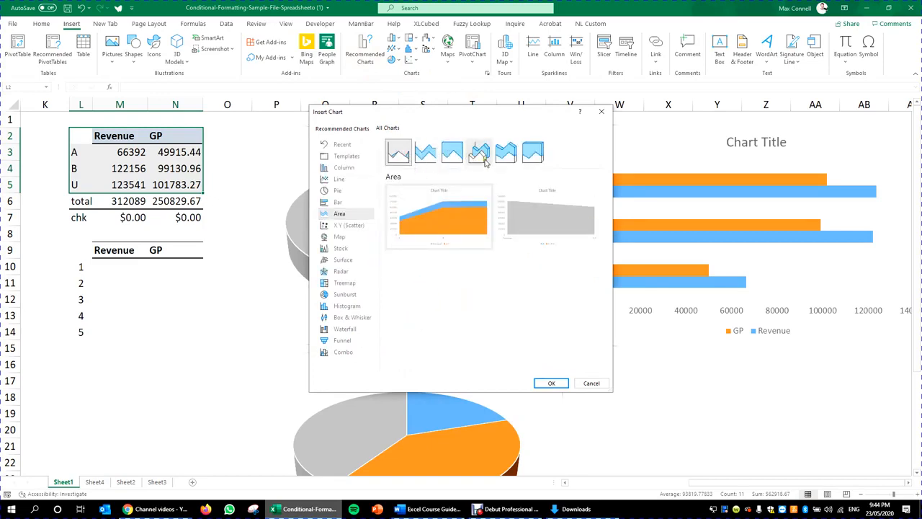
Preview the Scatter with Smooth Lines and Markers and plain Scatter types, and leave the chart list without inserting a chart.
click(366, 227)
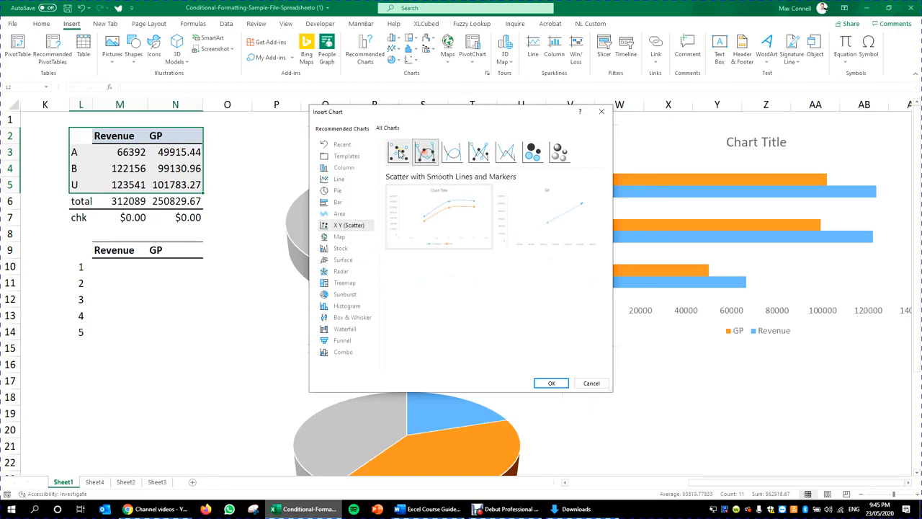
click(425, 153)
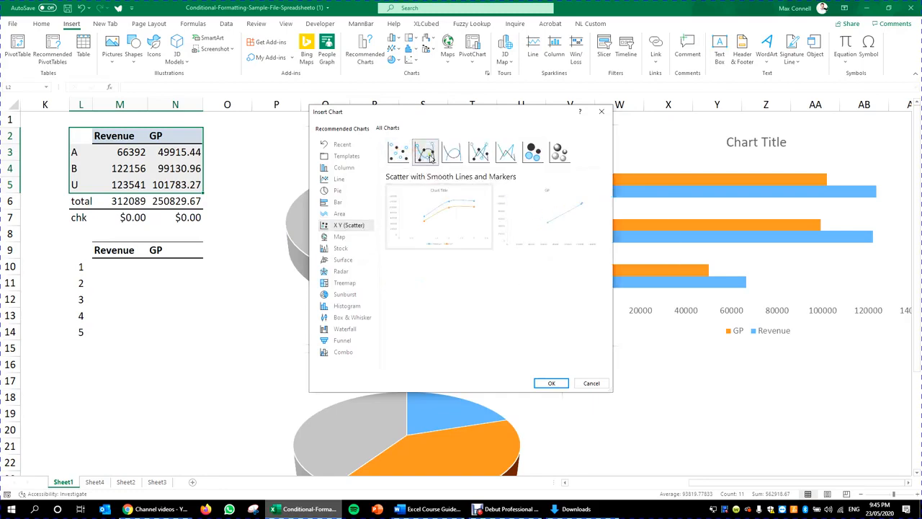
click(398, 152)
mouse_move(396, 236)
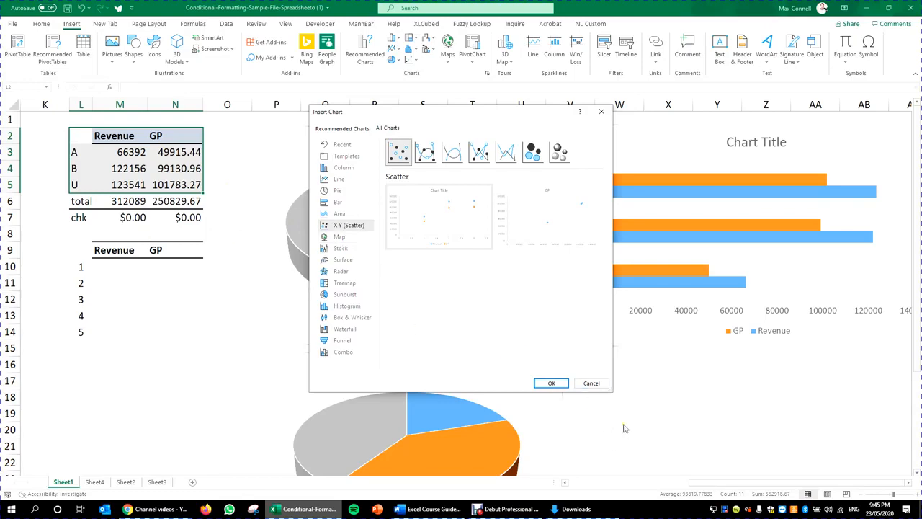
click(591, 384)
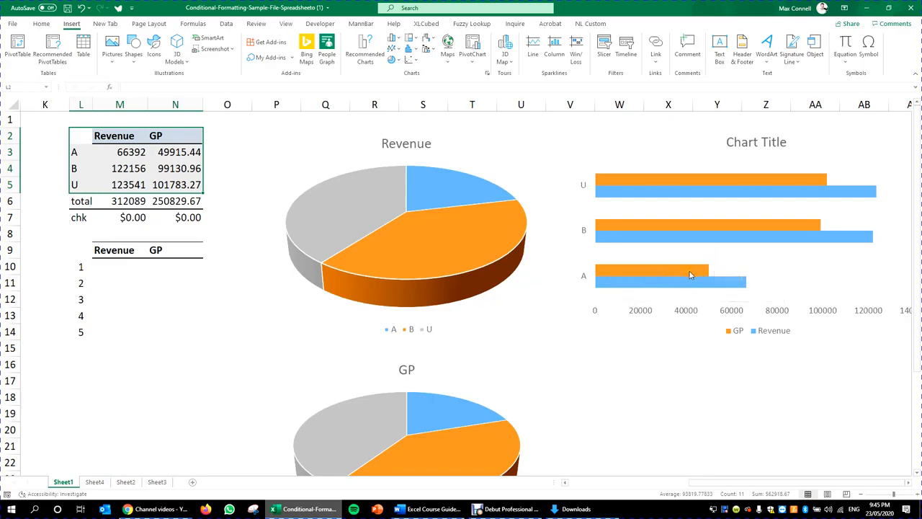
mouse_move(706, 274)
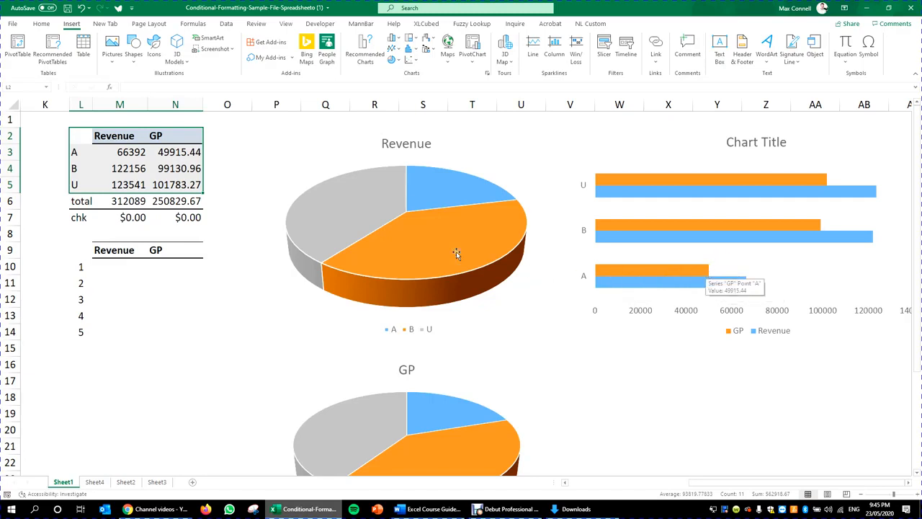
click(226, 152)
click(194, 151)
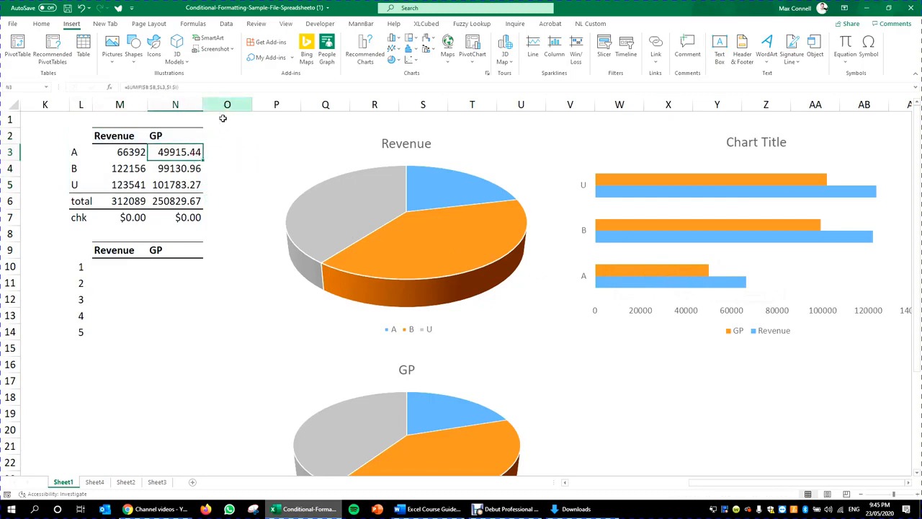
key(Right)
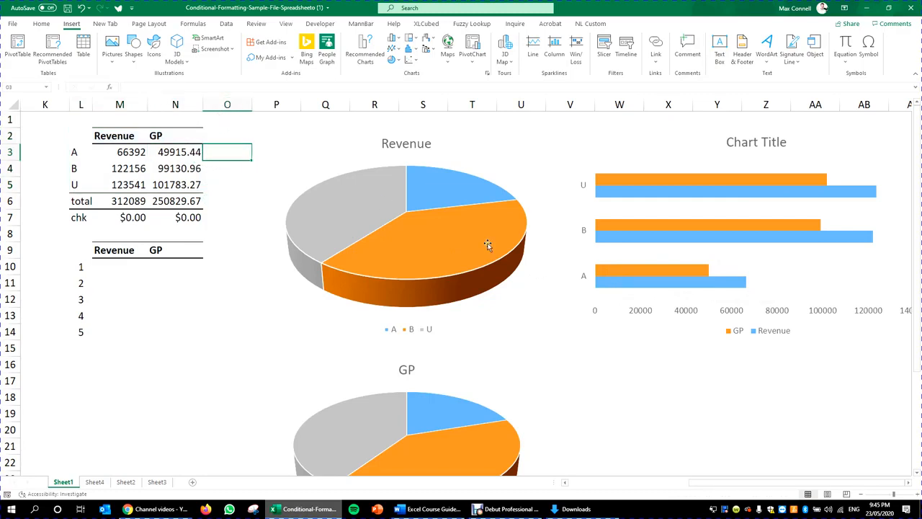
click(181, 147)
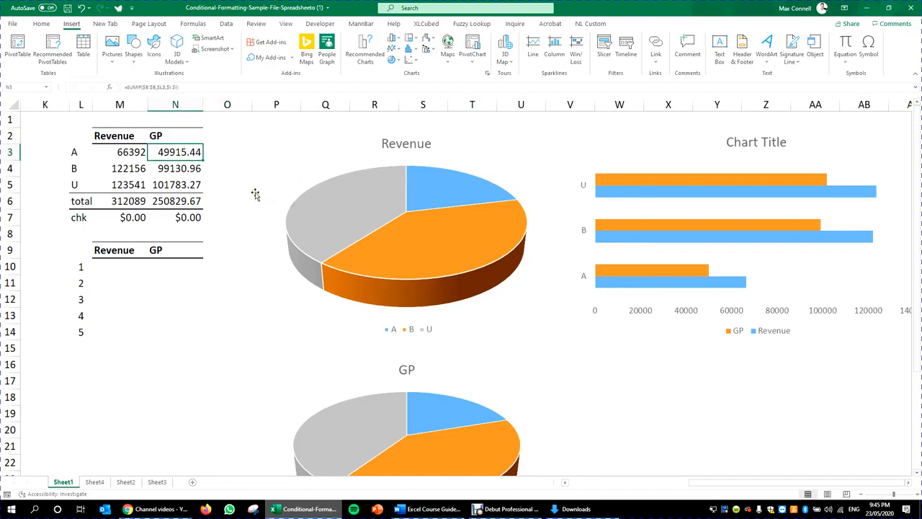
click(221, 147)
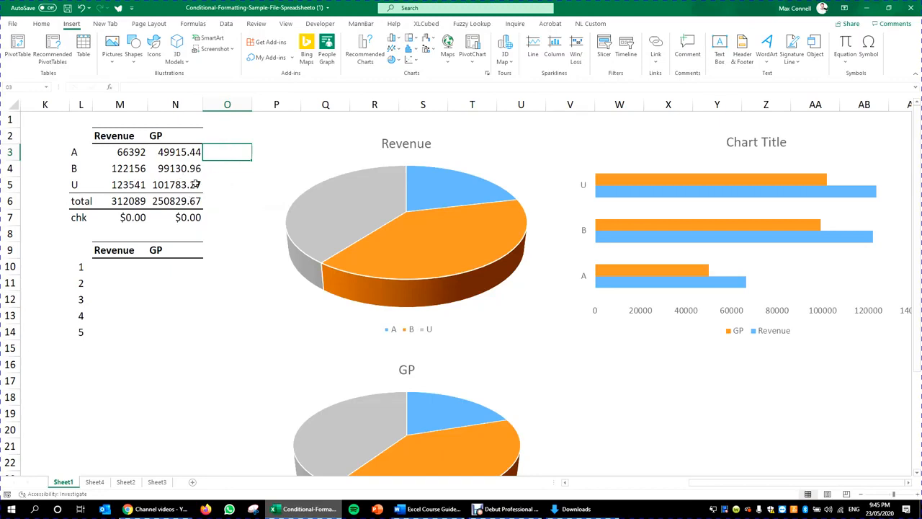
Insert a new column at O and copy the GP cells N2:N6 into it, starting at O2.
right_click(229, 105)
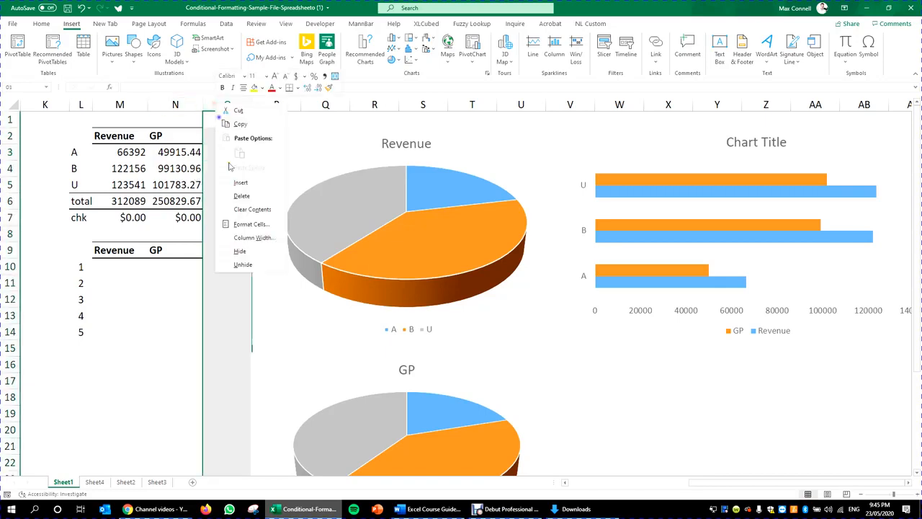
click(242, 185)
click(208, 150)
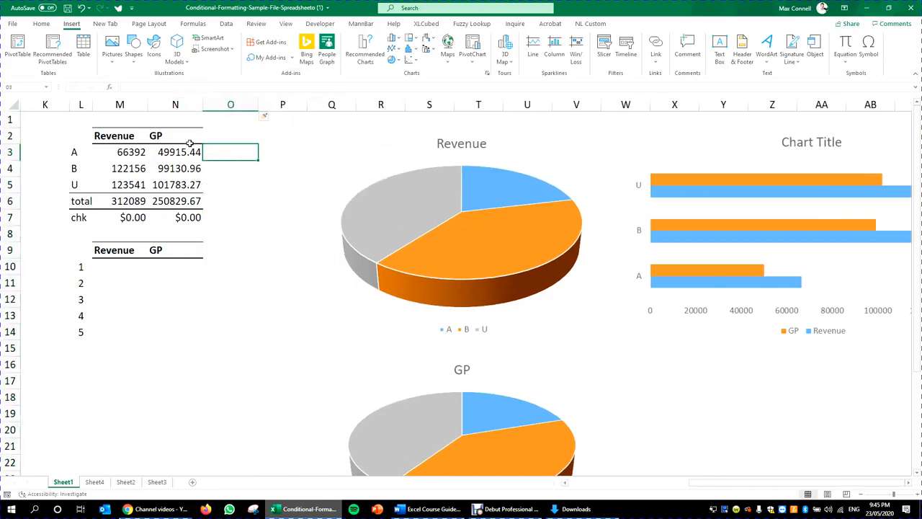
drag(189, 140, 193, 203)
key(ctrl+c)
click(221, 134)
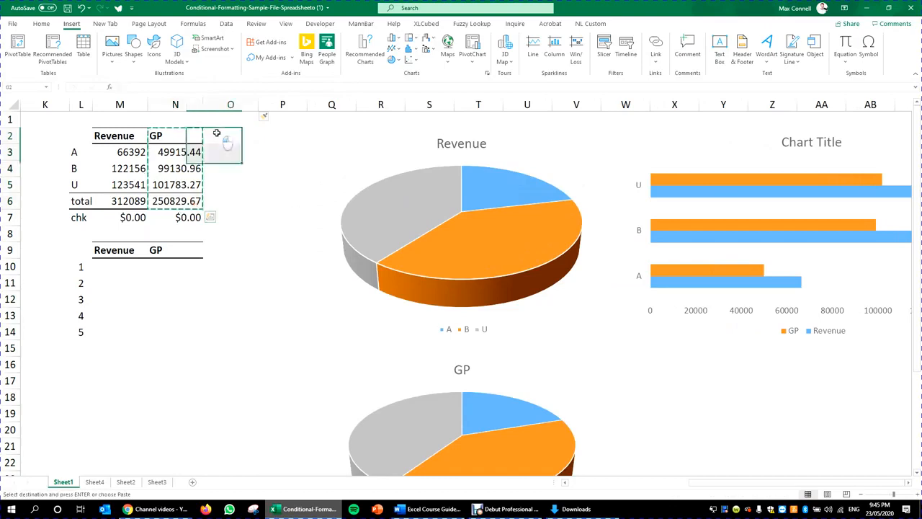
key(ctrl+v)
Rename the copied header in O2 as GP%.
double_click(245, 137)
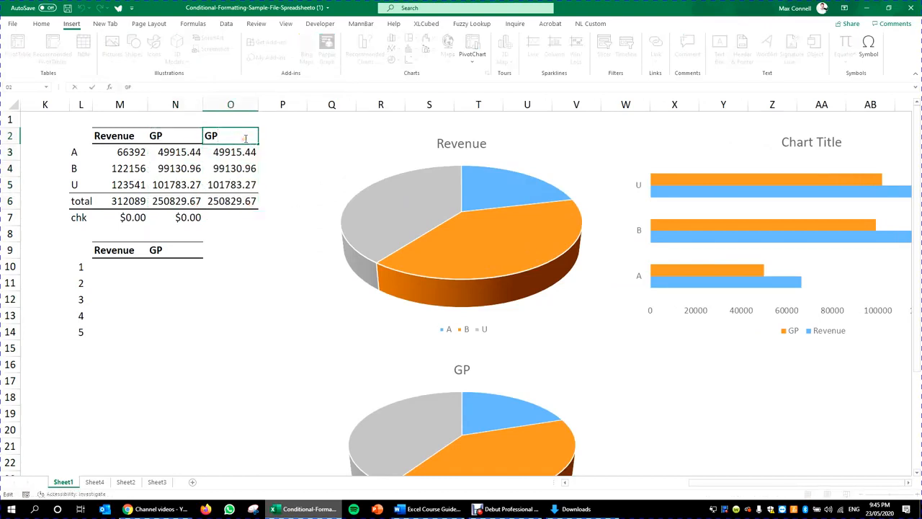
text(%)
key(Return)
Calculate the GP percentage for letter A in O3 with the formula =N3/M3.
text(=)
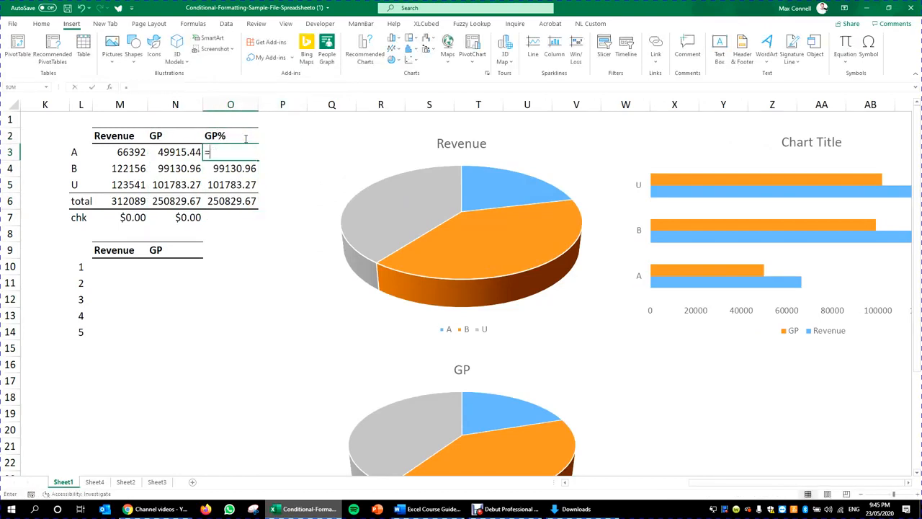
key(Left)
text(/)
key(Left)
key(Left)
key(Return)
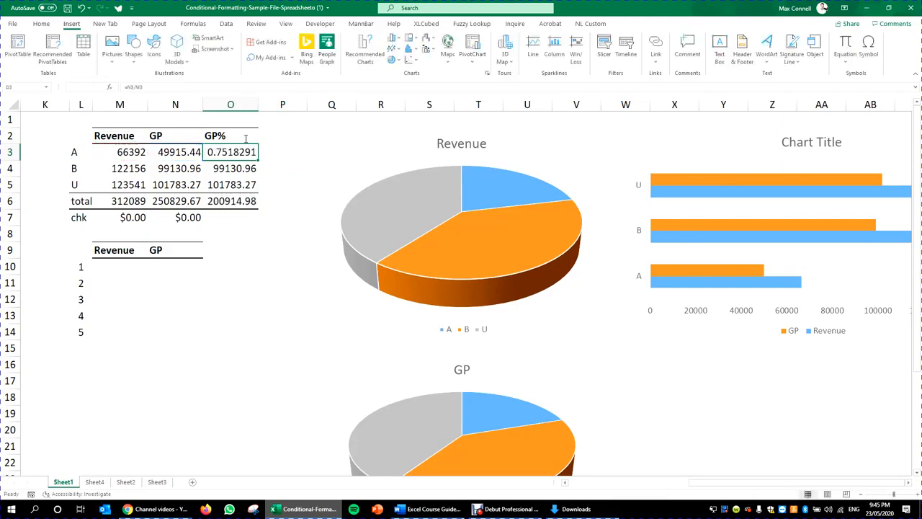
Format the GP% value in O3 as a percentage with one decimal place.
click(41, 24)
click(346, 57)
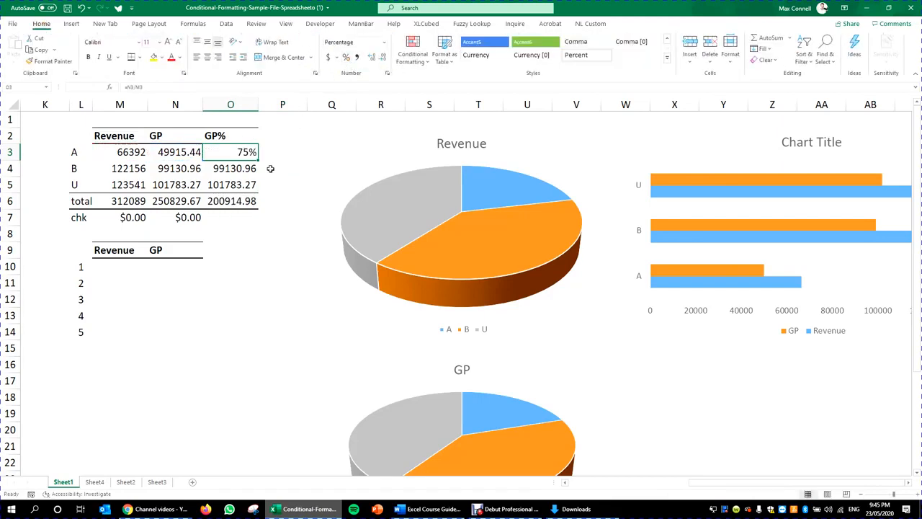
click(371, 57)
Fill the formula and percentage format from O3 down to O4:O5 for letters B and U.
drag(257, 165, 247, 185)
key(ctrl+alt+v)
key(Escape)
key(Escape)
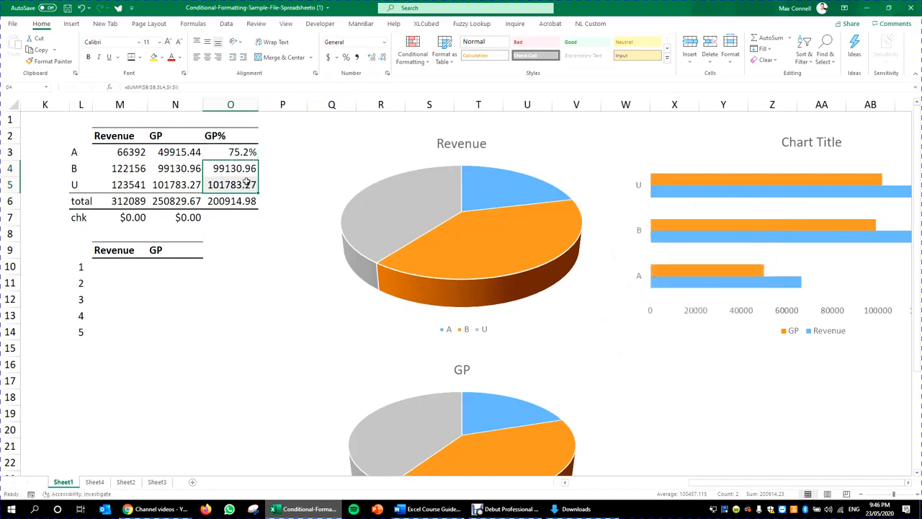
click(244, 153)
drag(259, 161, 257, 191)
click(252, 169)
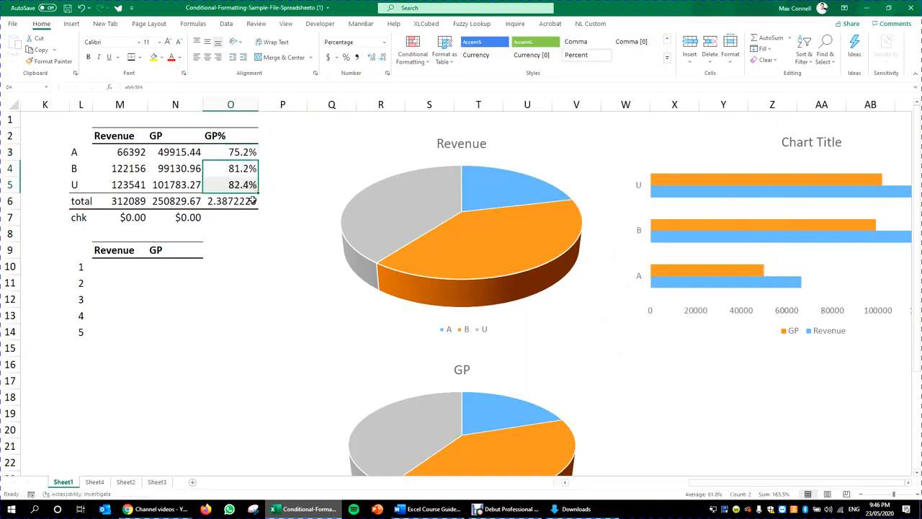
Check the formula in O3 and extend the GP% formula from O5 into the total row at O6.
click(245, 185)
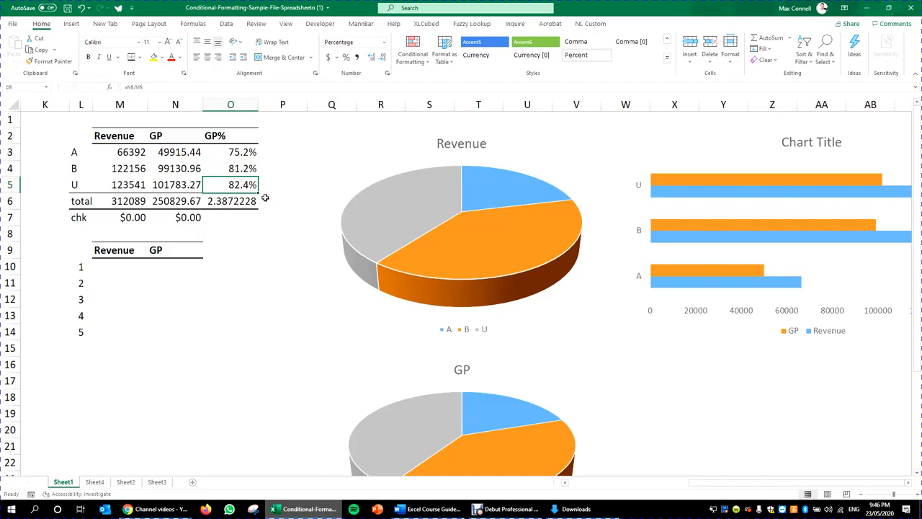
double_click(232, 154)
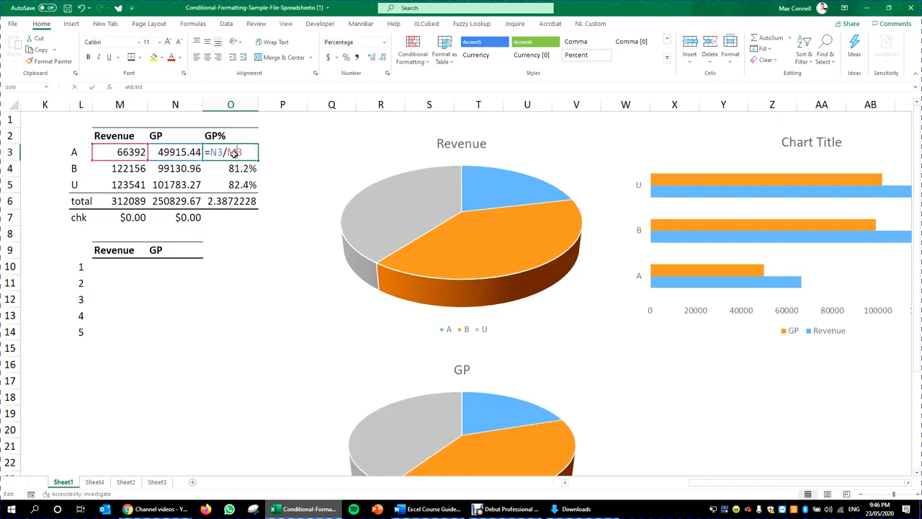
key(Escape)
click(245, 186)
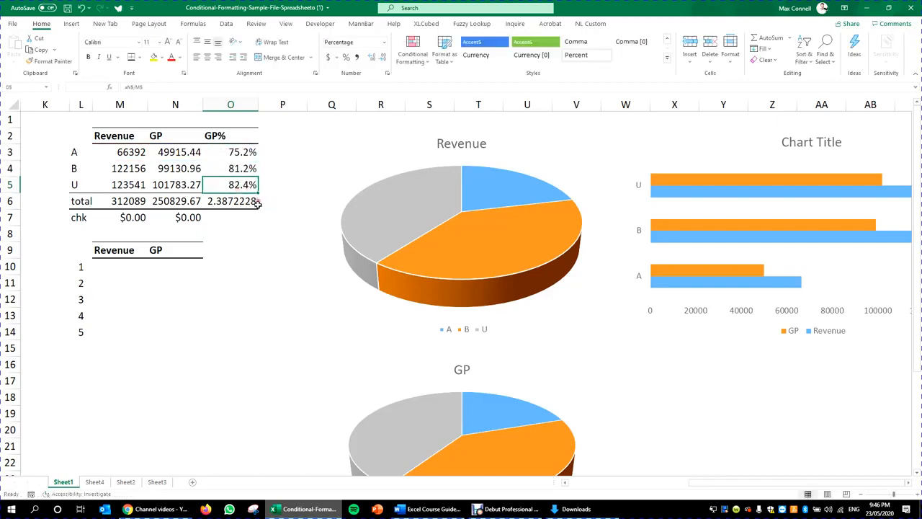
drag(257, 190, 238, 210)
click(235, 184)
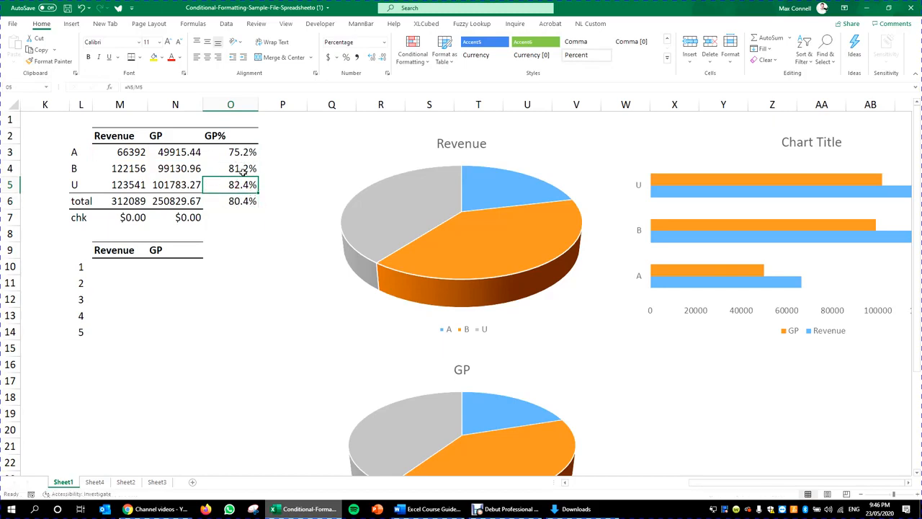
Apply the total row's border to cells N6:O6.
click(175, 182)
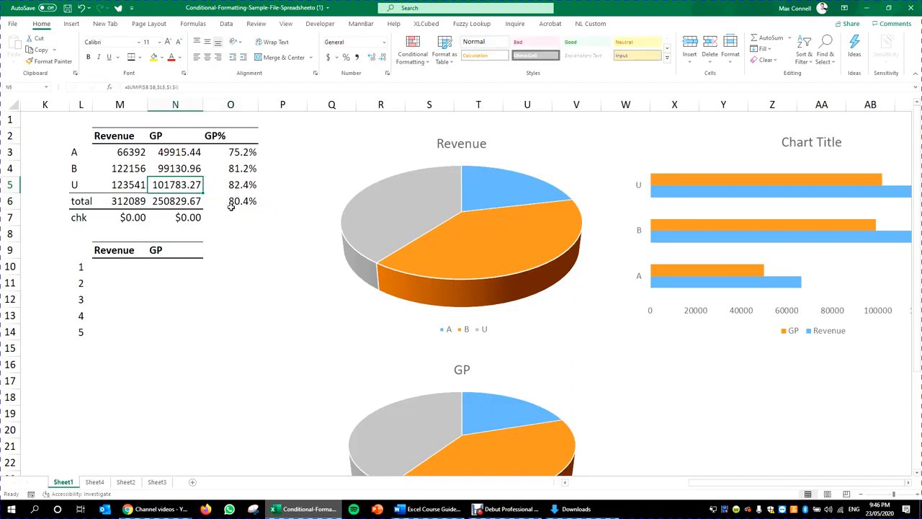
double_click(242, 202)
drag(180, 202, 253, 200)
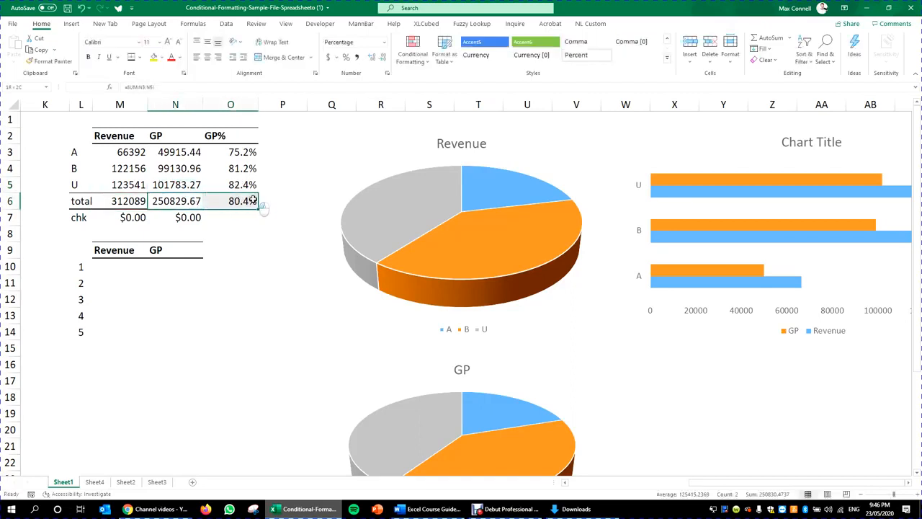
click(132, 58)
click(195, 265)
click(196, 332)
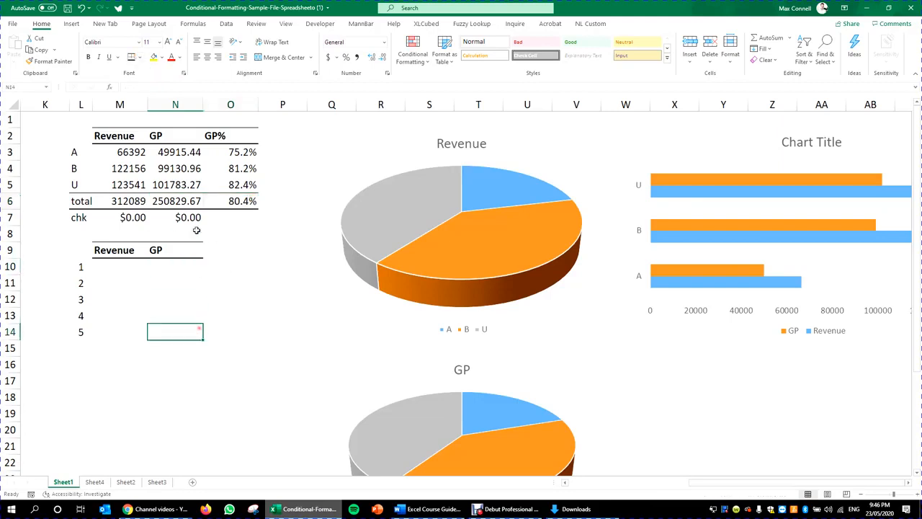
double_click(191, 216)
click(230, 233)
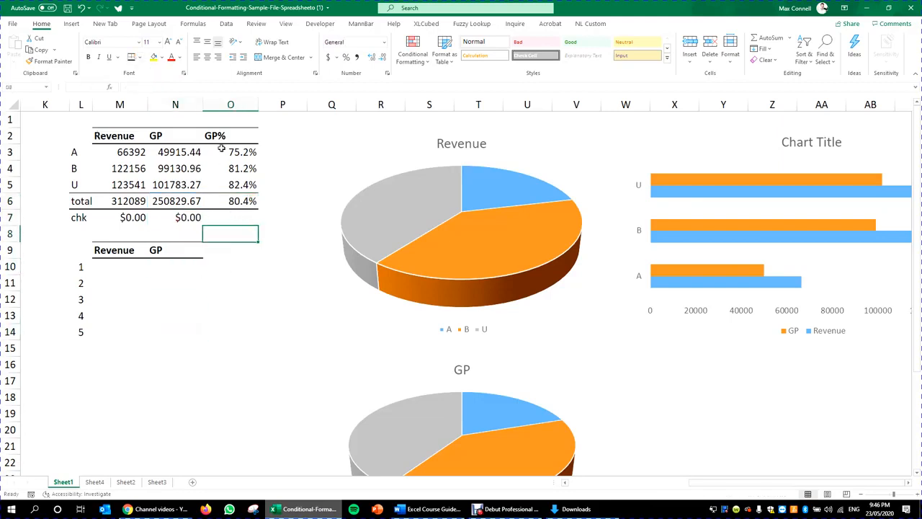
Select the labels L2:L6 together with the GP% cells O2:O6 and open the recommended charts.
drag(82, 136, 79, 201)
drag(234, 136, 252, 201)
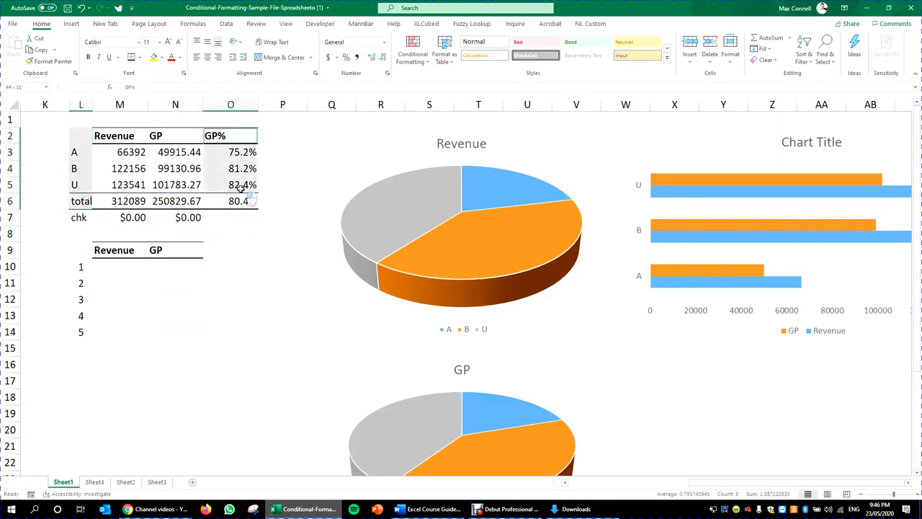
click(72, 24)
click(378, 57)
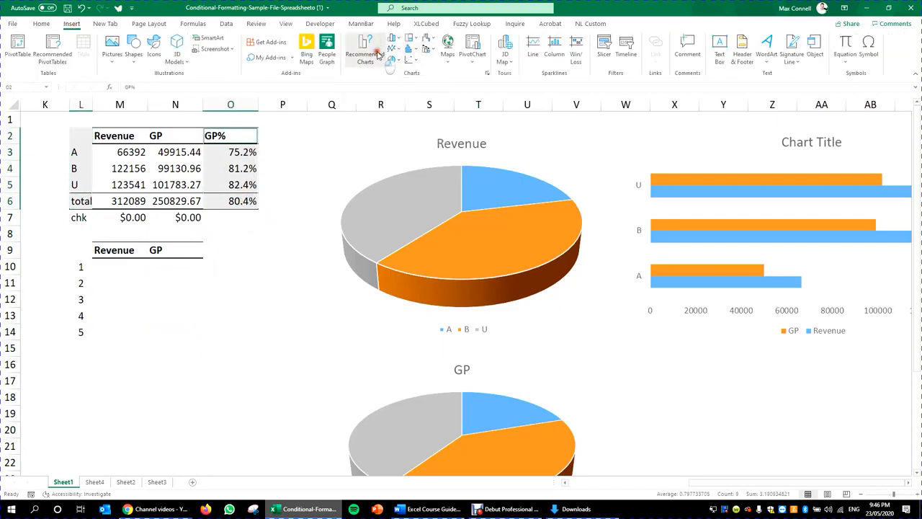
Preview the recommended Pie, Clustered Bar and Clustered Column charts for GP%.
click(359, 214)
click(364, 262)
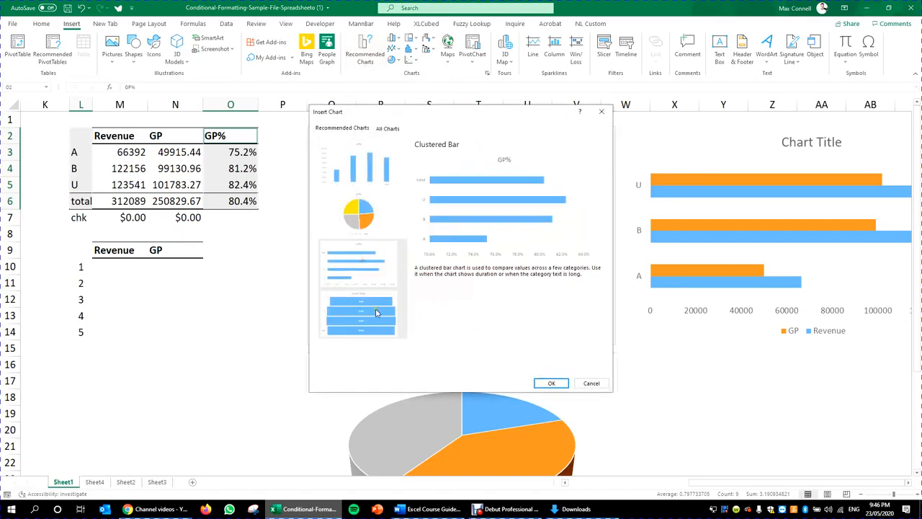
click(359, 213)
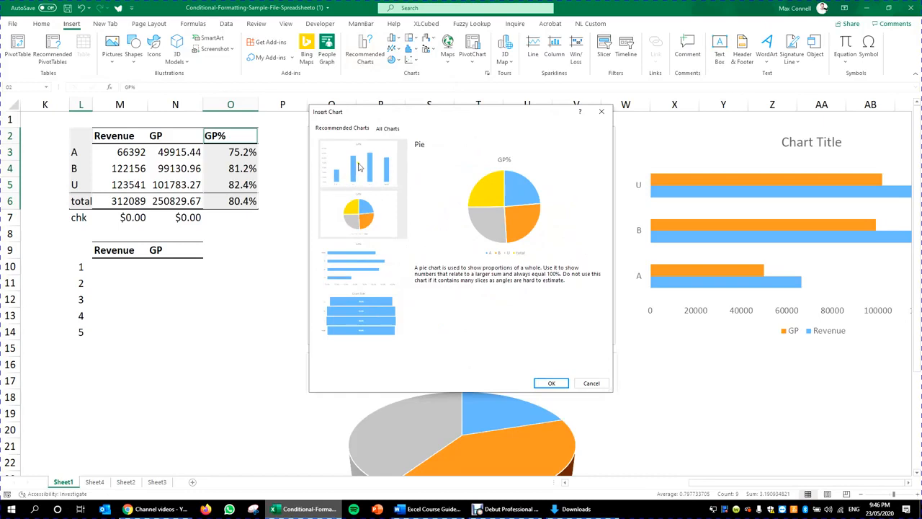
click(360, 261)
click(360, 155)
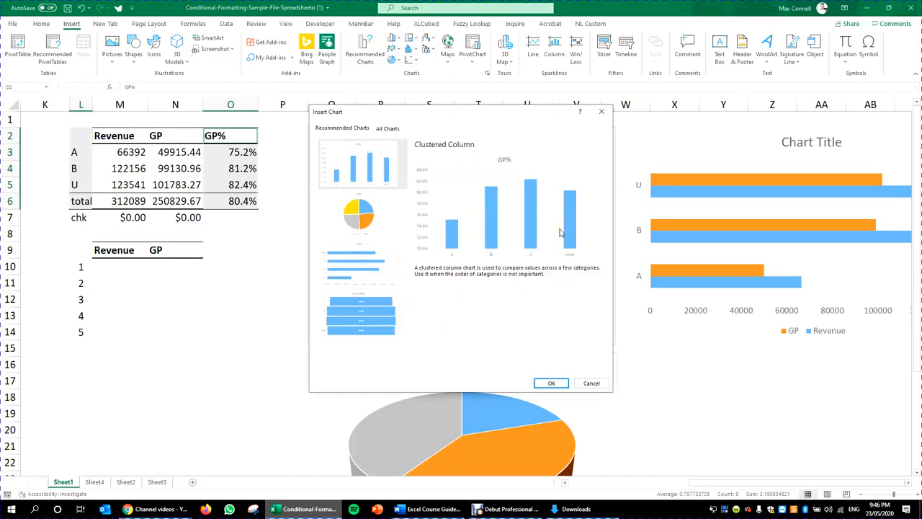
Go through all chart types and preview Column, Scatter, Map, Stock and Surface.
click(388, 128)
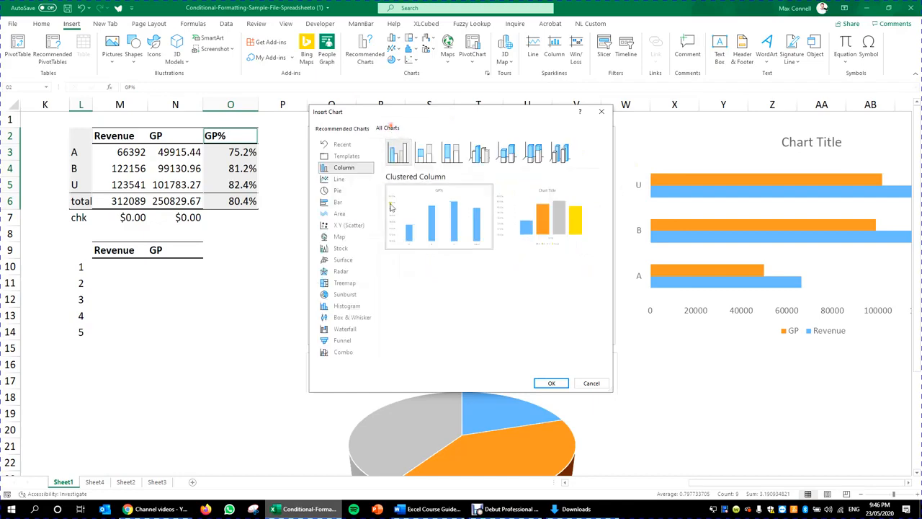
click(350, 226)
mouse_move(465, 210)
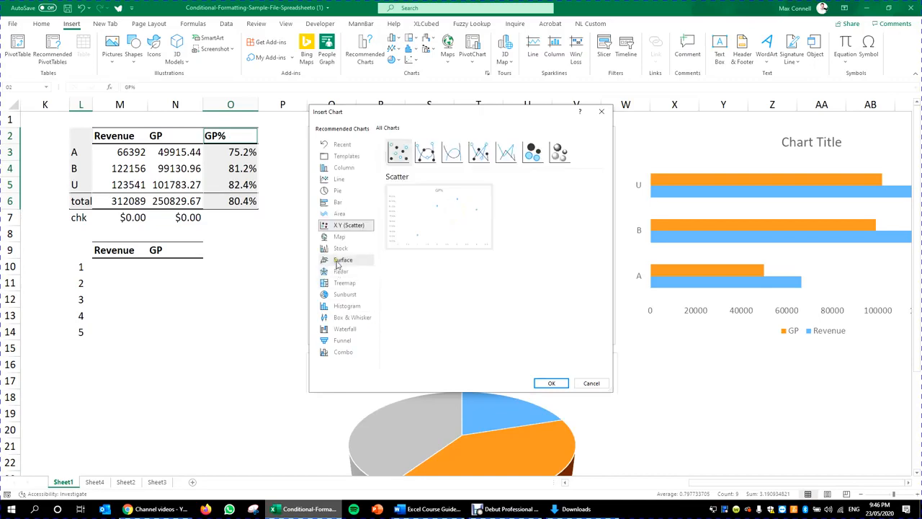
click(339, 236)
click(341, 247)
click(344, 260)
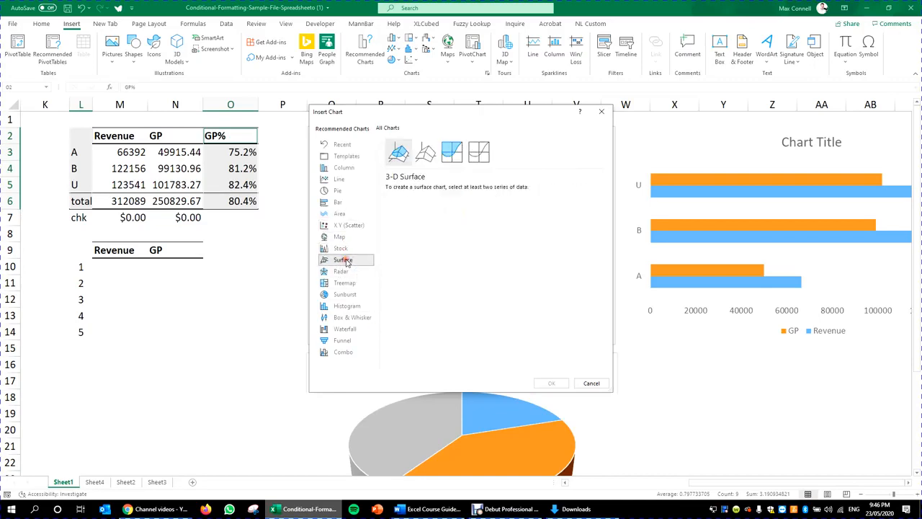
Preview the Radar, Treemap, Sunburst, Histogram, Box & Whisker, Waterfall, Funnel and Combo chart types.
click(345, 282)
click(342, 271)
click(346, 283)
click(344, 294)
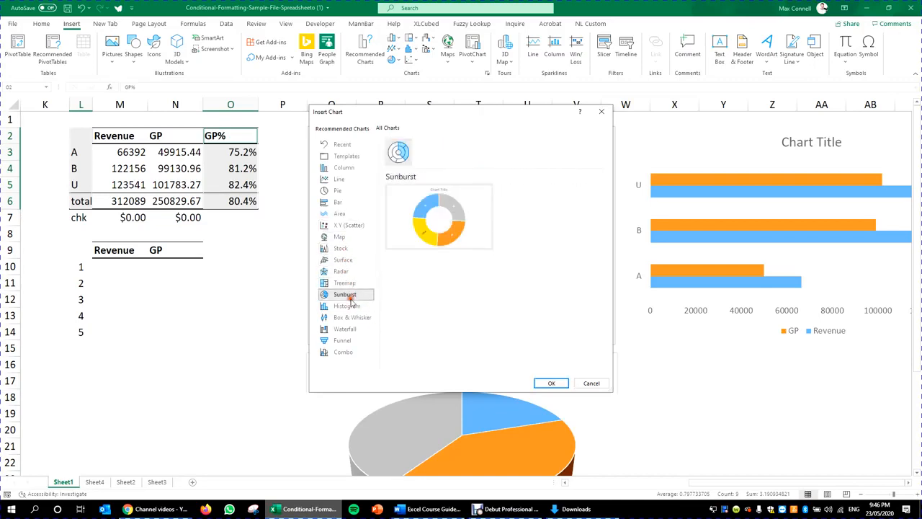
click(346, 305)
click(350, 317)
click(350, 328)
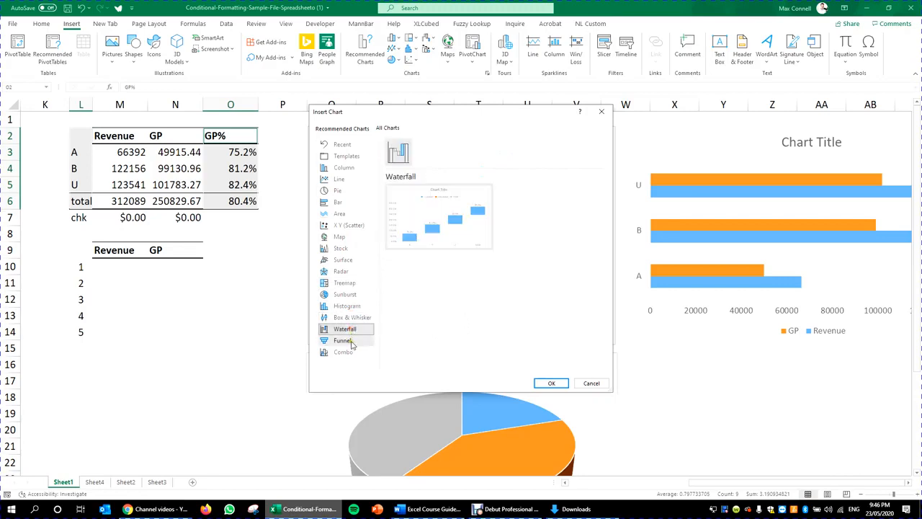
click(343, 340)
click(344, 352)
click(345, 328)
Compare the Pie, Clustered Column, Scatter and Clustered Bar previews of the GP% data.
click(340, 190)
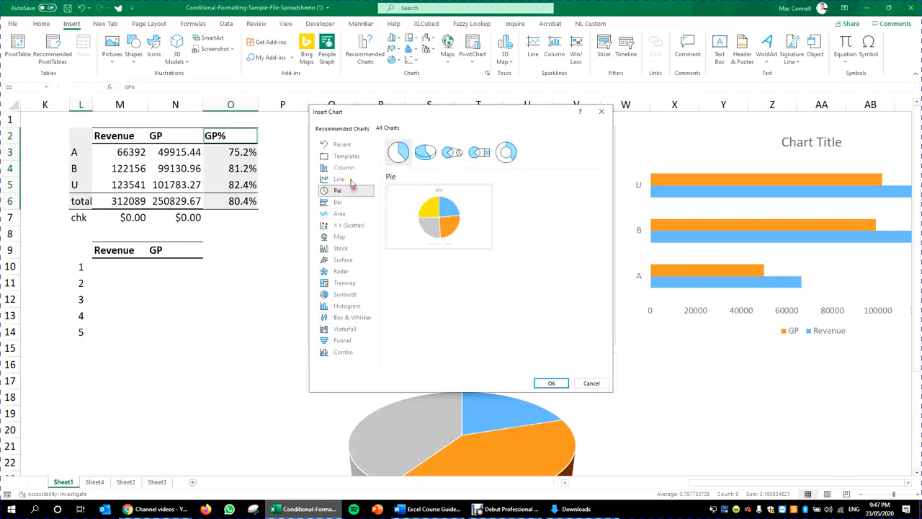
click(345, 168)
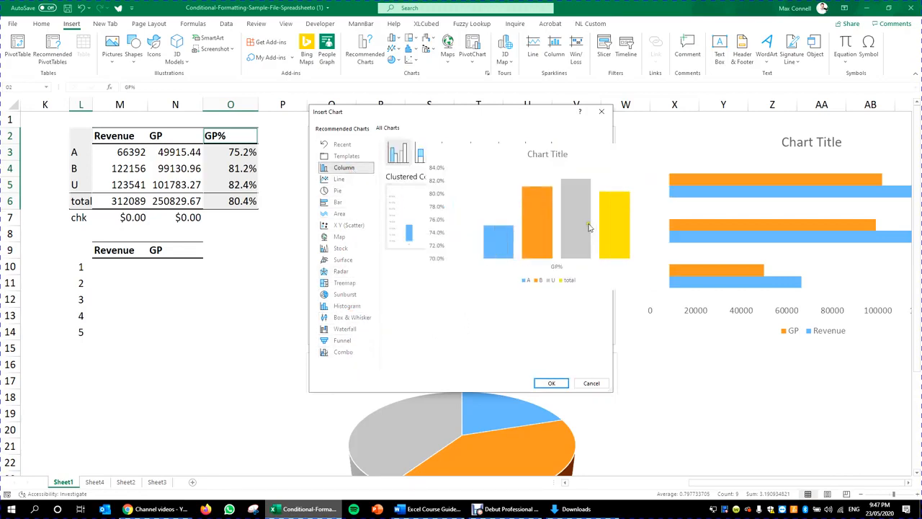
click(348, 225)
mouse_move(423, 218)
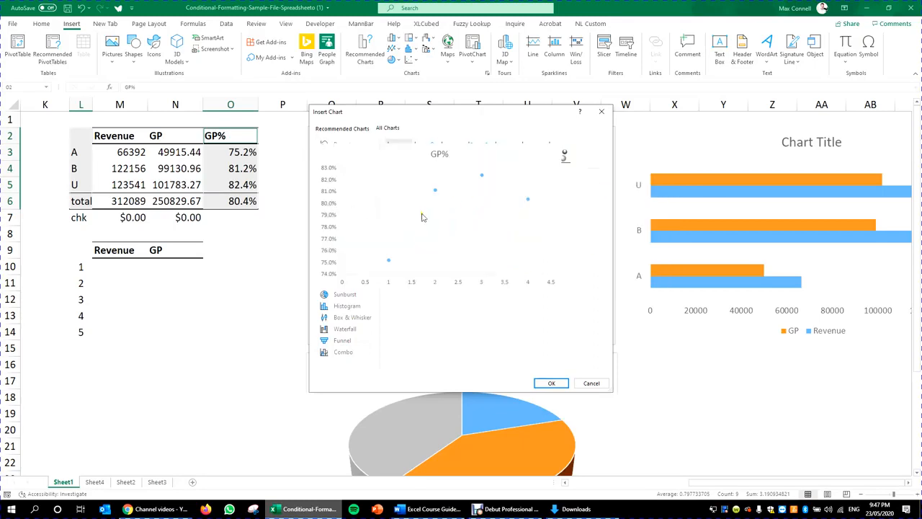
click(350, 203)
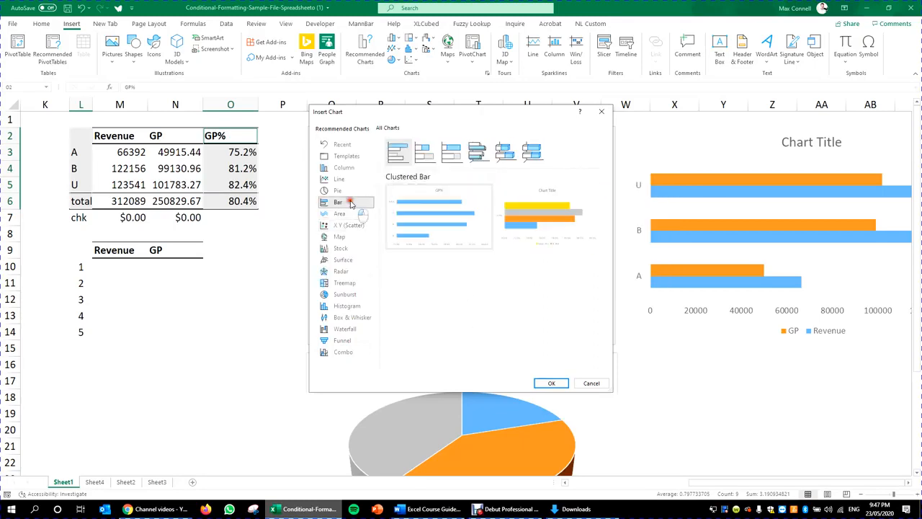
mouse_move(504, 204)
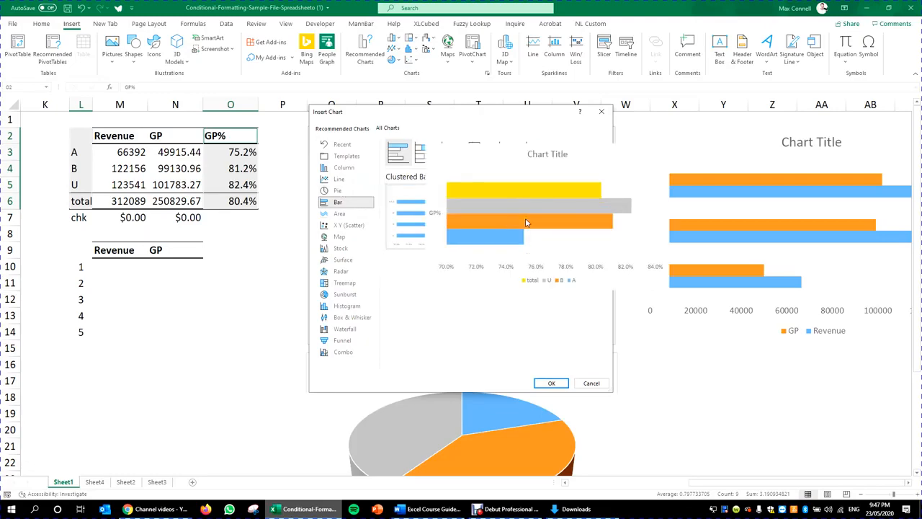
Insert a plain X Y Scatter chart of the GP% values.
drag(531, 116, 513, 132)
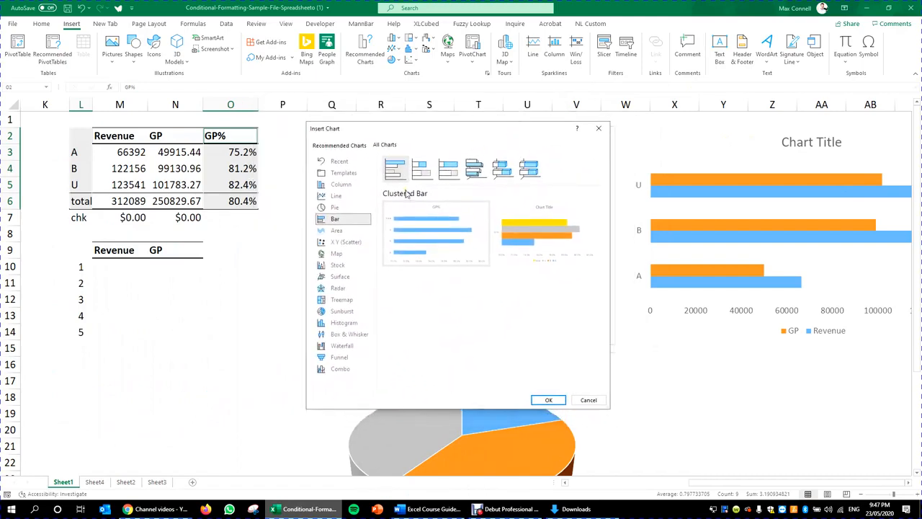
click(330, 231)
click(334, 242)
mouse_move(470, 233)
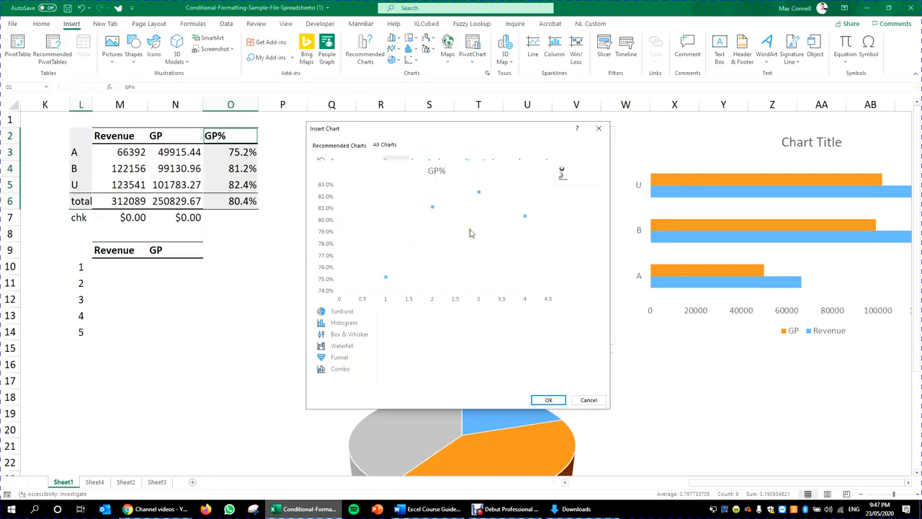
click(544, 398)
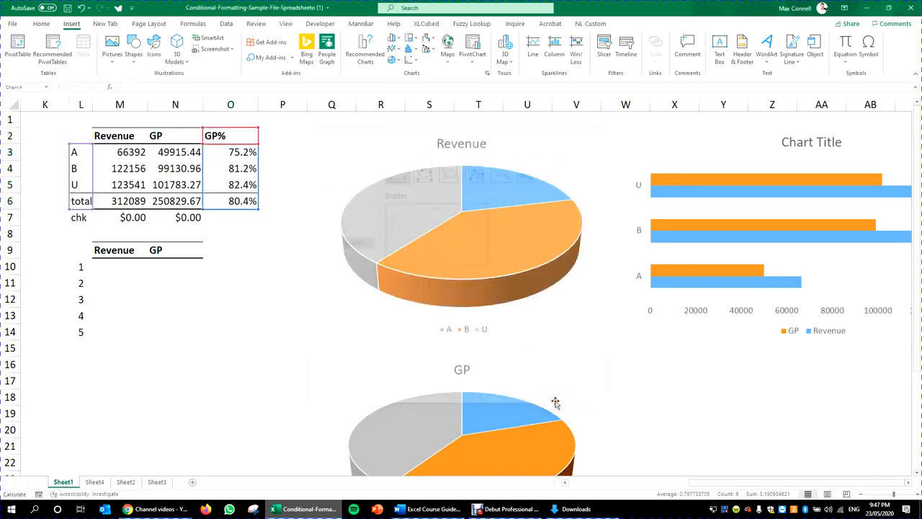
Move the GP% scatter chart beneath the bar chart, beside the GP pie, and shrink it slightly.
click(624, 312)
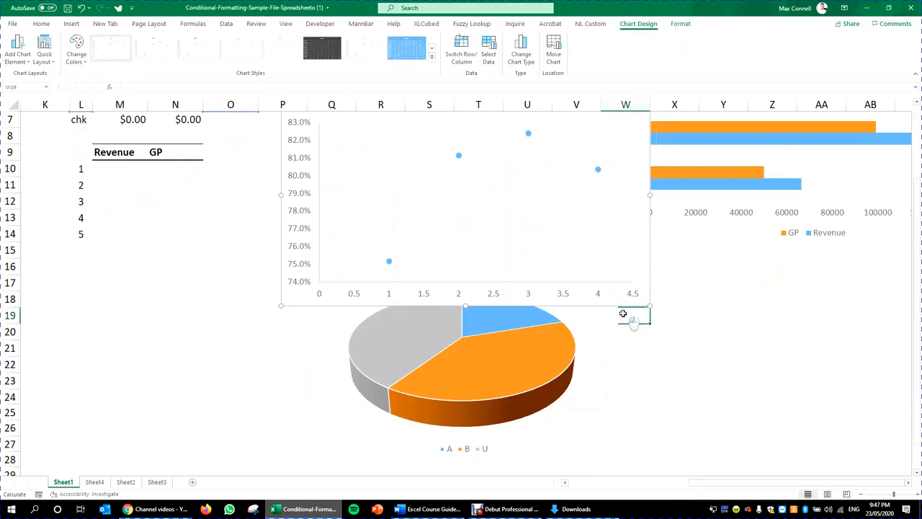
click(627, 304)
drag(624, 304, 883, 451)
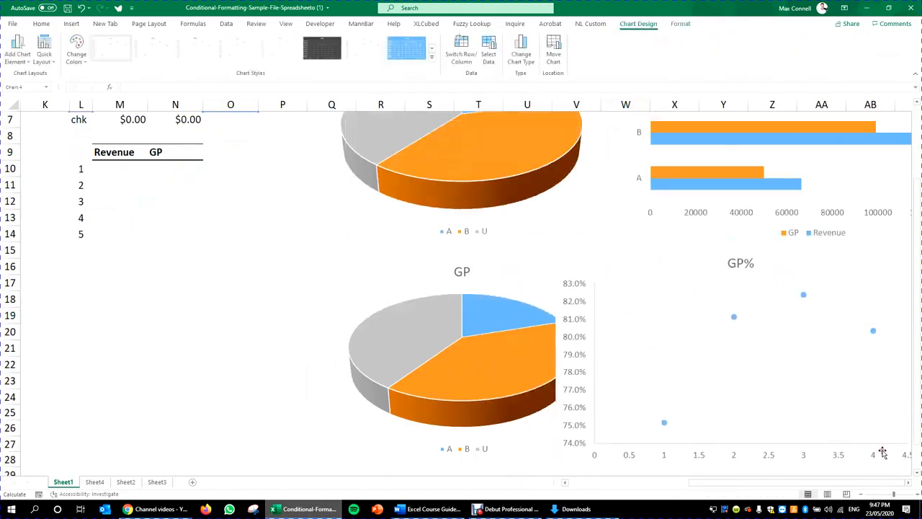
scroll(732, 305, down, 2)
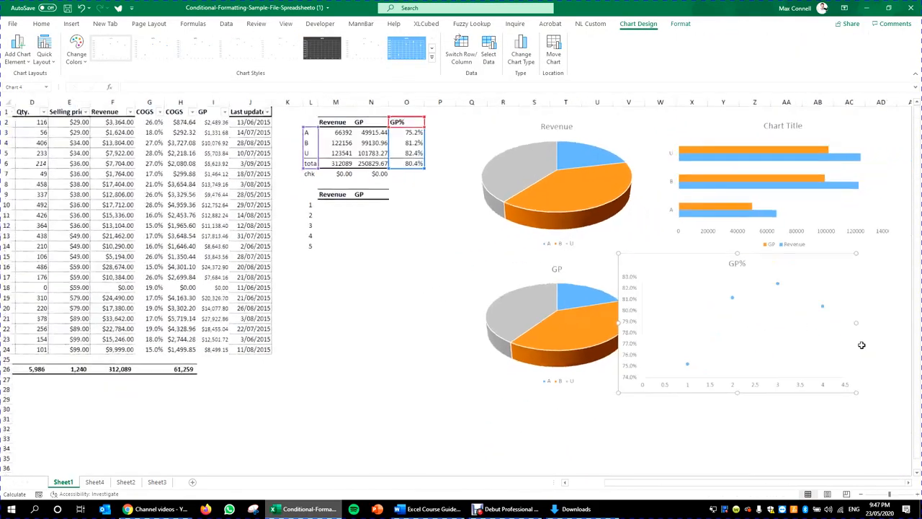
click(909, 483)
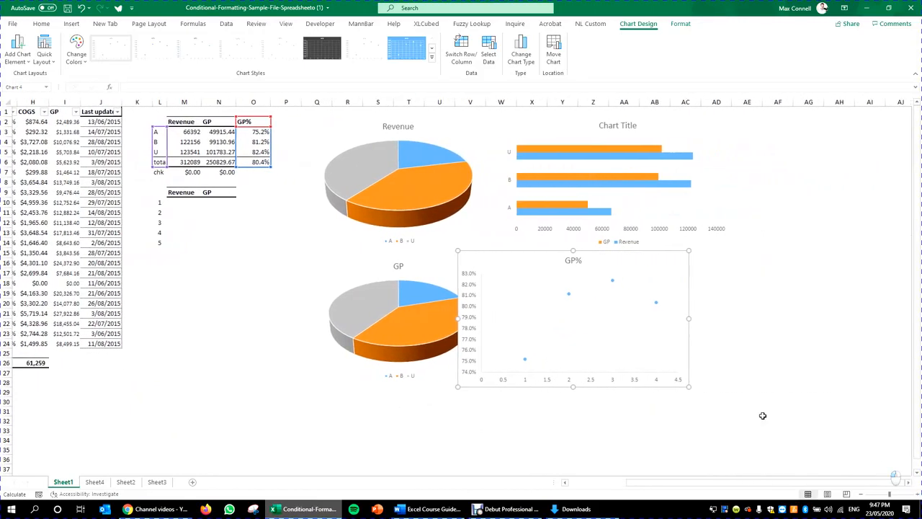
drag(661, 386, 723, 385)
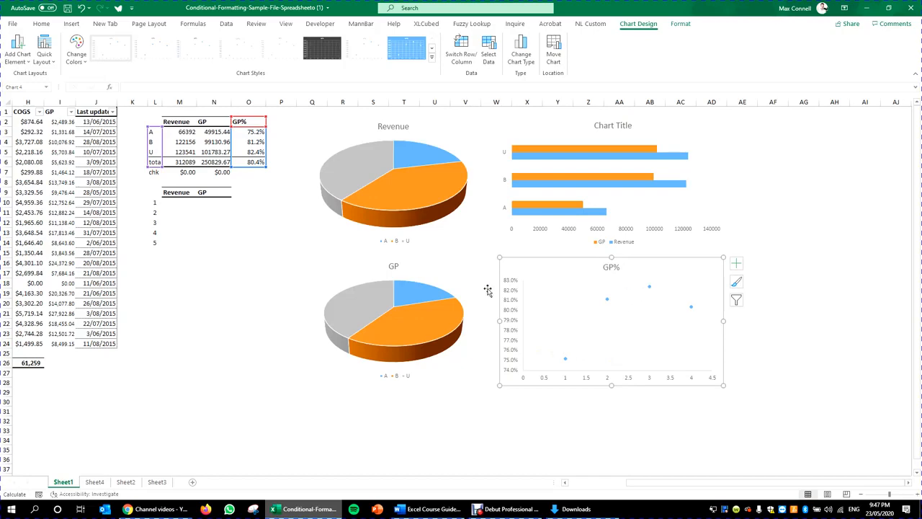
click(649, 288)
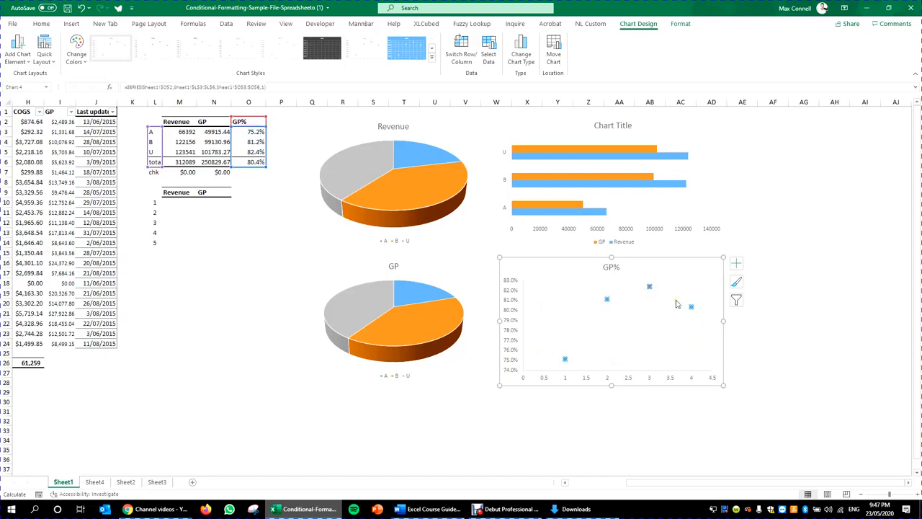
click(768, 272)
drag(784, 280, 802, 253)
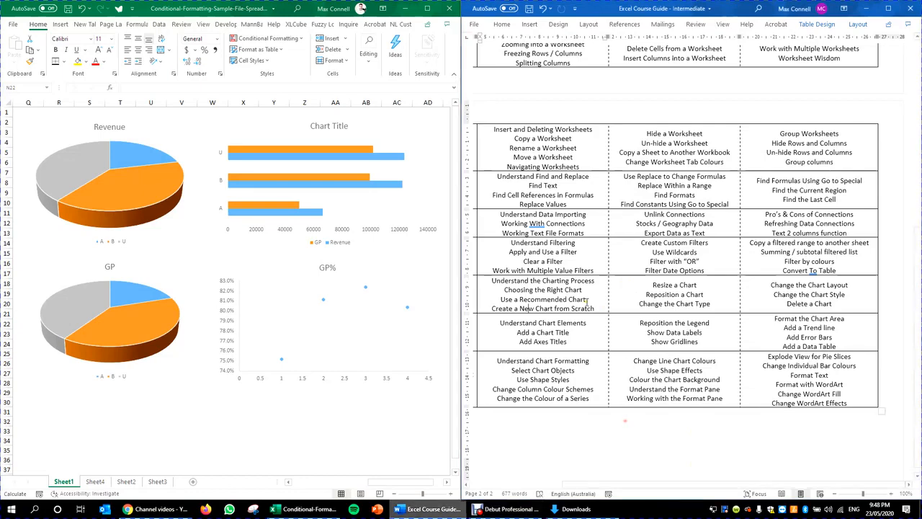
Examine the Unit 13 Creating Charts topics in the Word course guide, from recommended charts to resizing a chart.
drag(692, 482, 621, 477)
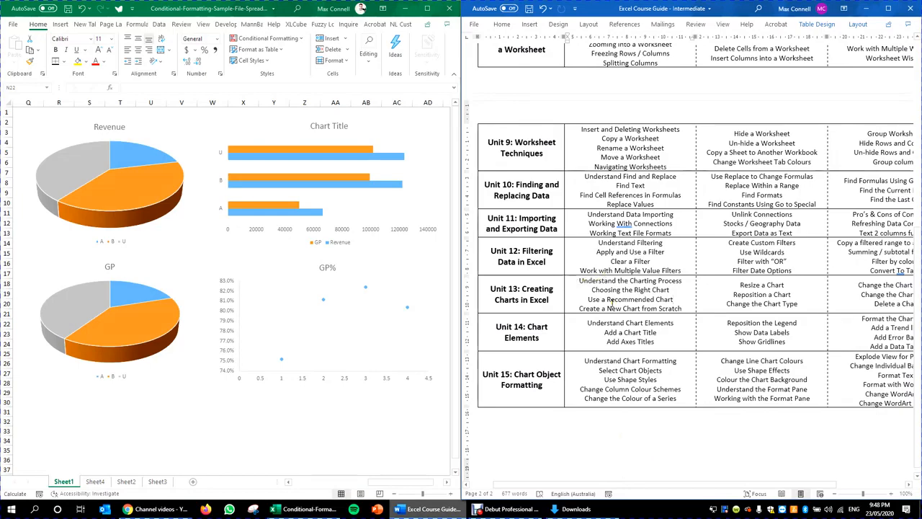
drag(586, 299, 678, 298)
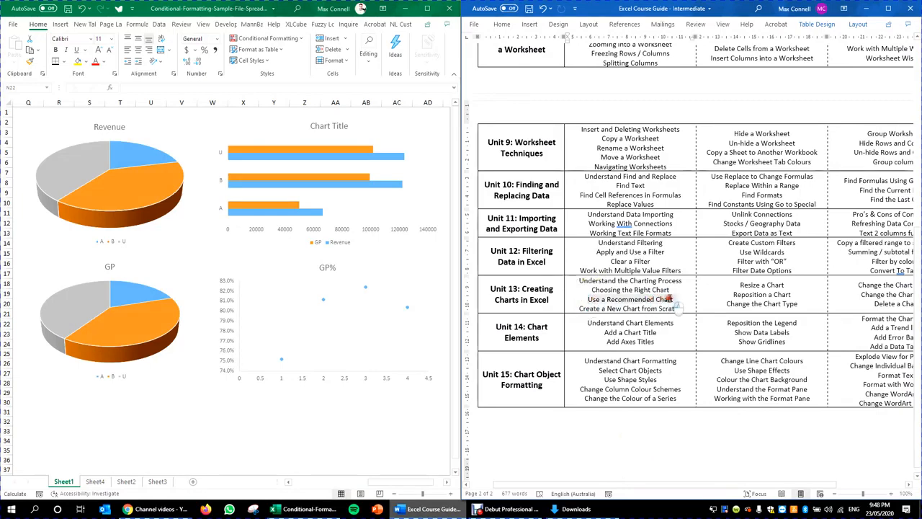
drag(579, 308, 647, 310)
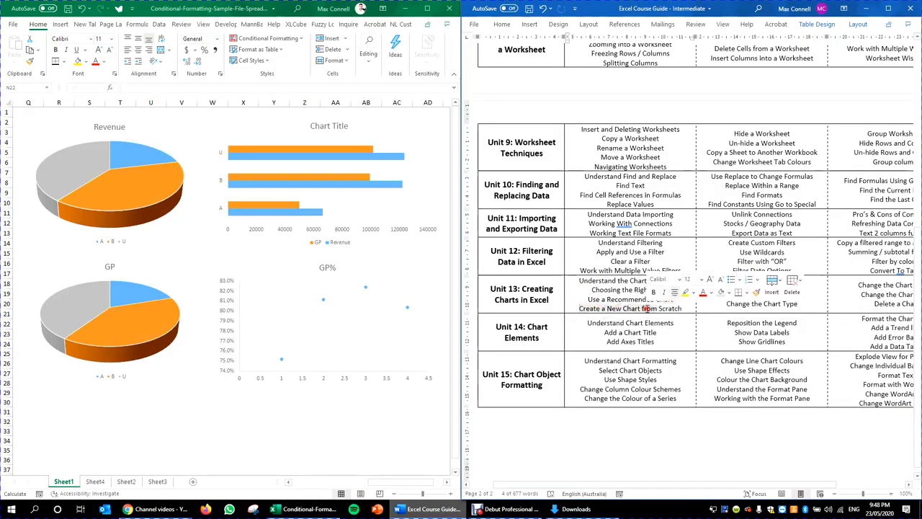
click(829, 322)
click(760, 287)
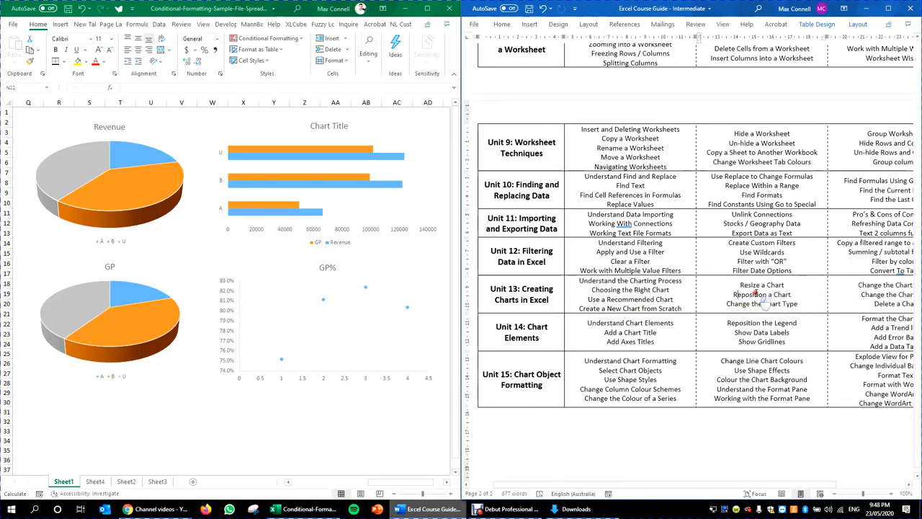
click(739, 285)
Shrink the GP% scatter chart slightly from its lower-left corner and stretch it back out to its former size.
click(296, 409)
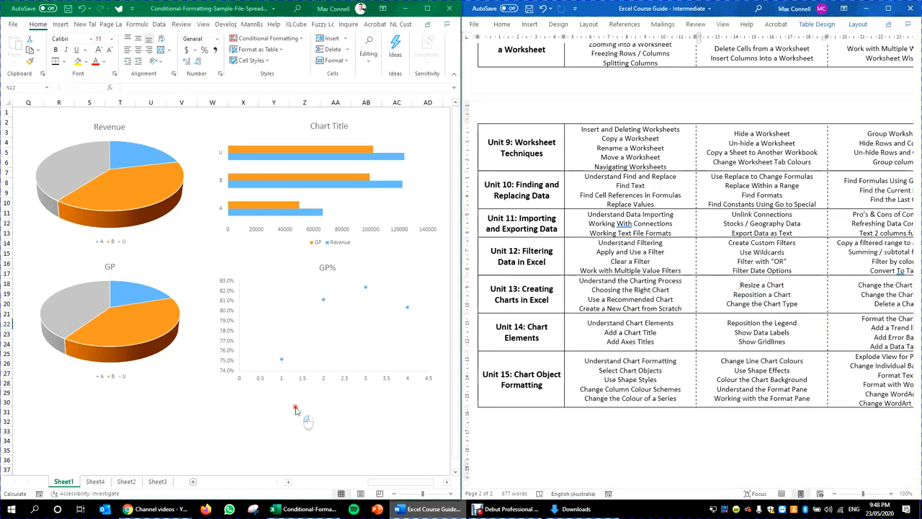
click(217, 384)
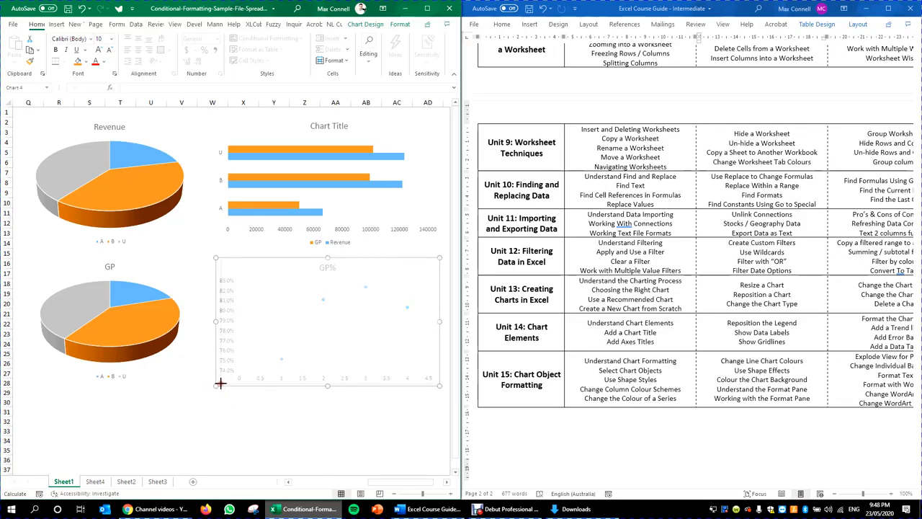
mouse_move(214, 386)
mouse_down()
mouse_move(226, 381)
mouse_move(218, 385)
mouse_up()
click(235, 301)
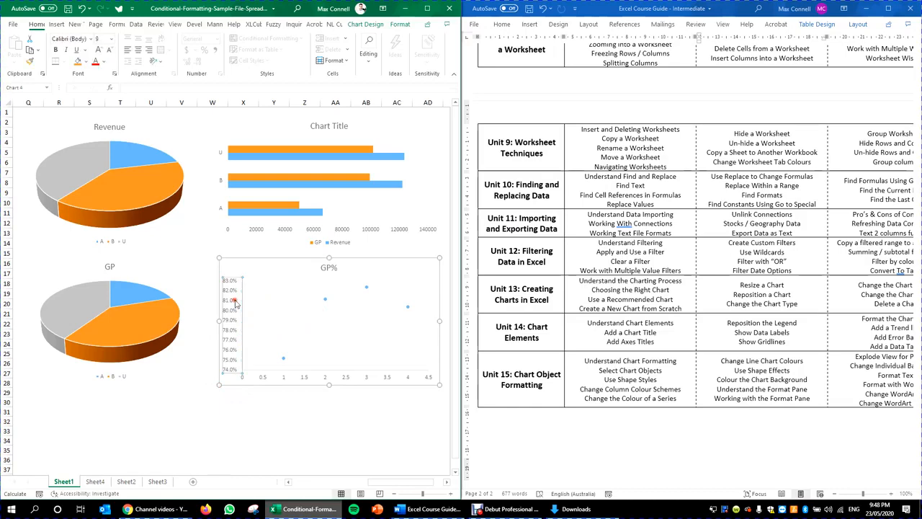
click(336, 268)
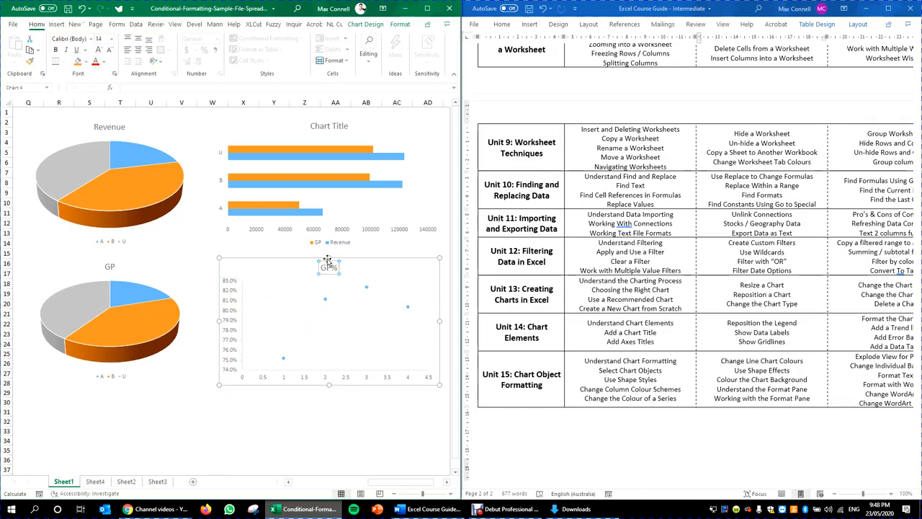
click(220, 386)
drag(220, 386, 214, 383)
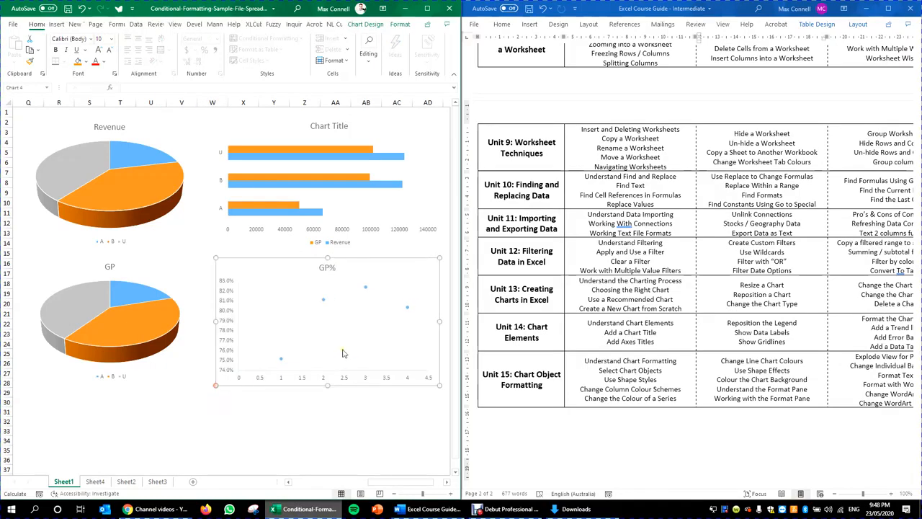
Enlarge the plot area inside the Revenue and GP bar chart on its right, lower and upper edges and nudge it upward.
click(358, 162)
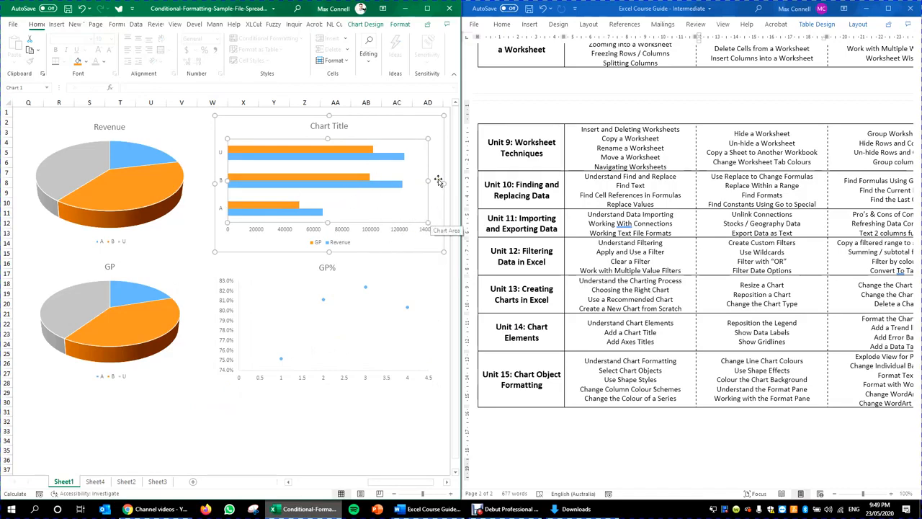
drag(427, 182, 431, 182)
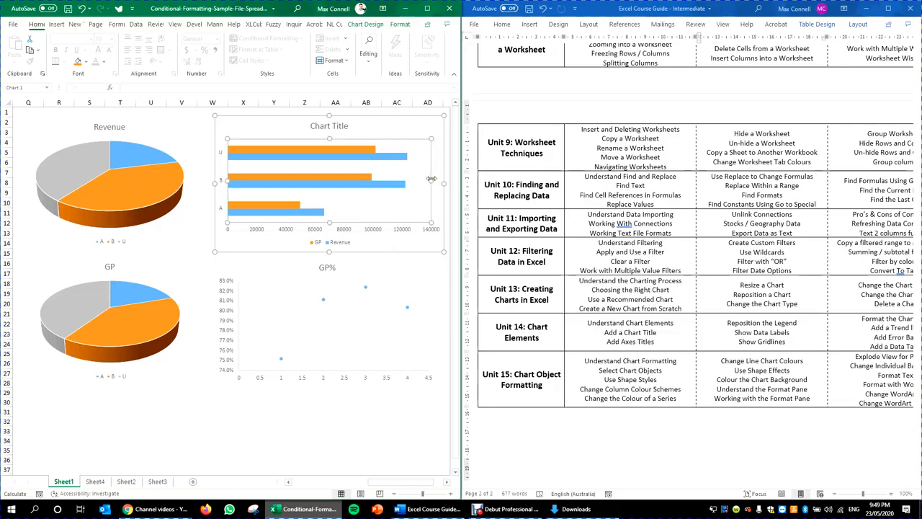
drag(329, 223, 329, 232)
drag(338, 139, 338, 136)
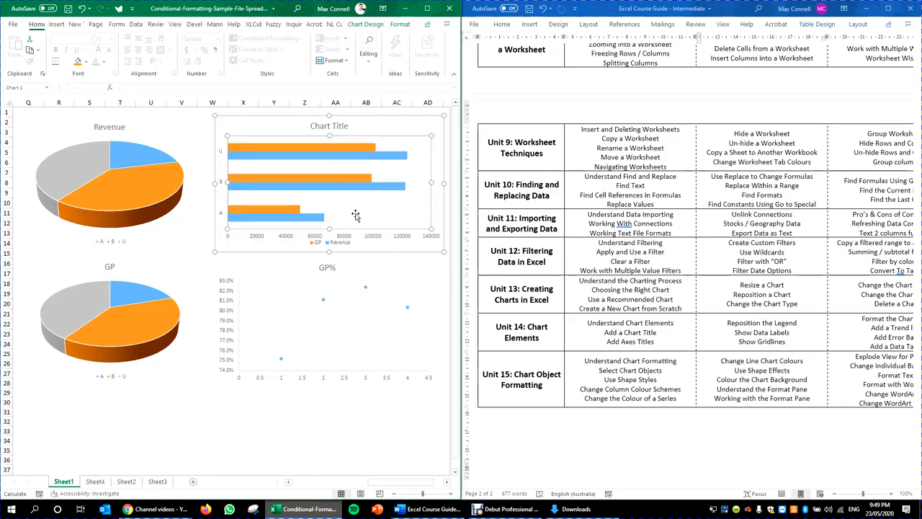
drag(384, 131, 384, 129)
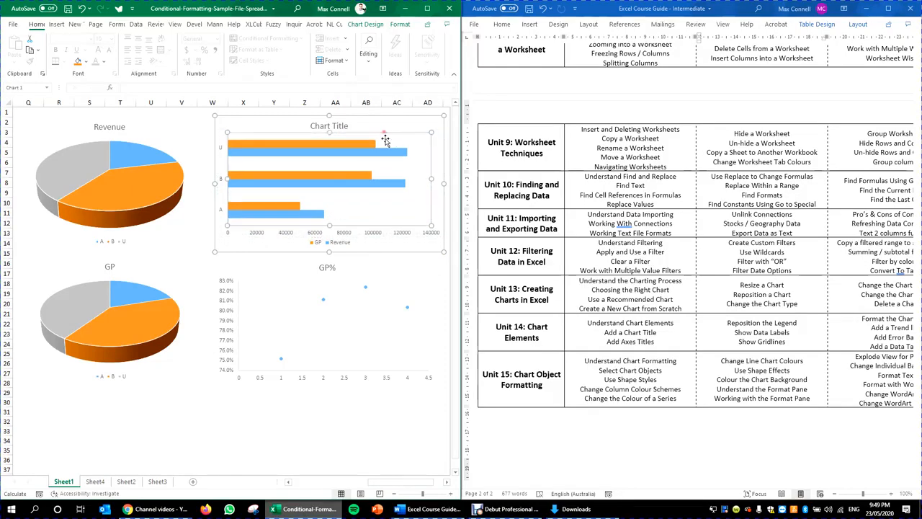
Move the bar chart's legend slightly lower and shrink the whole chart a little from its lower-right corner.
click(337, 245)
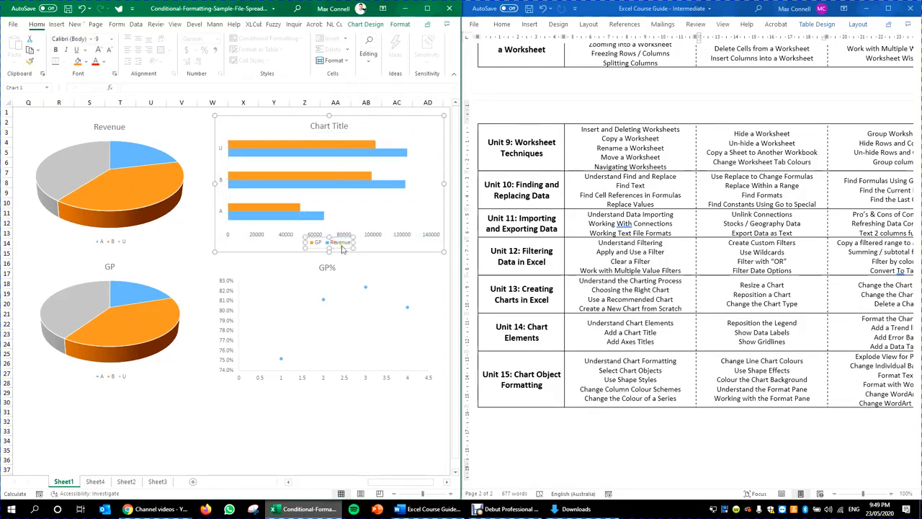
drag(342, 246, 344, 250)
drag(444, 252, 437, 250)
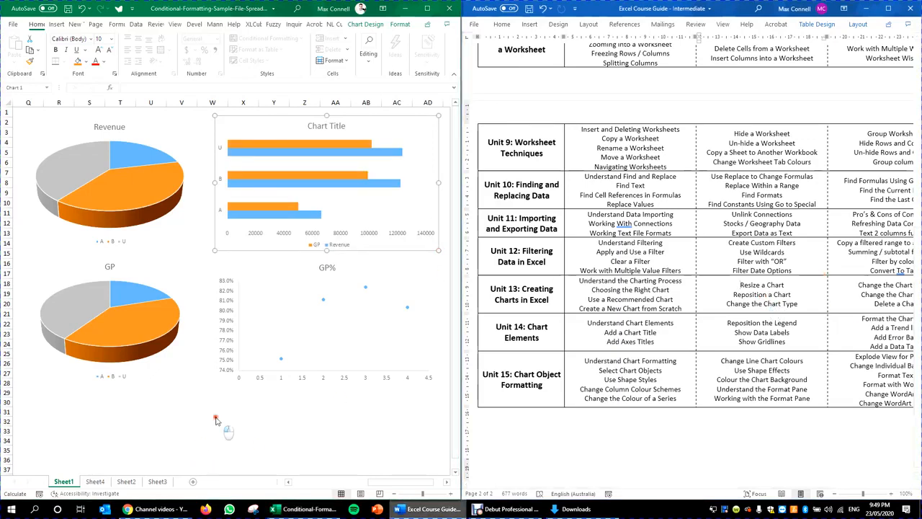
Widen the plot area inside the GP% scatter chart slightly and nudge it upward within the chart frame.
click(278, 178)
click(397, 211)
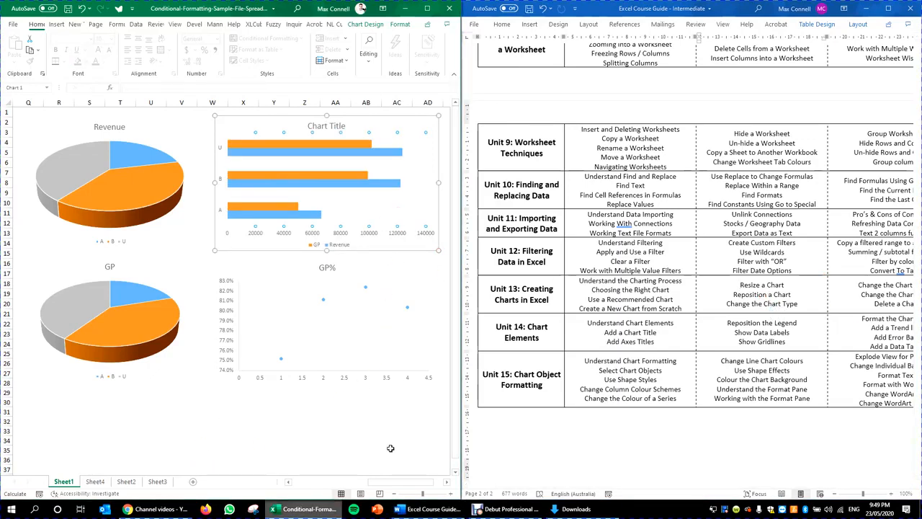
click(368, 388)
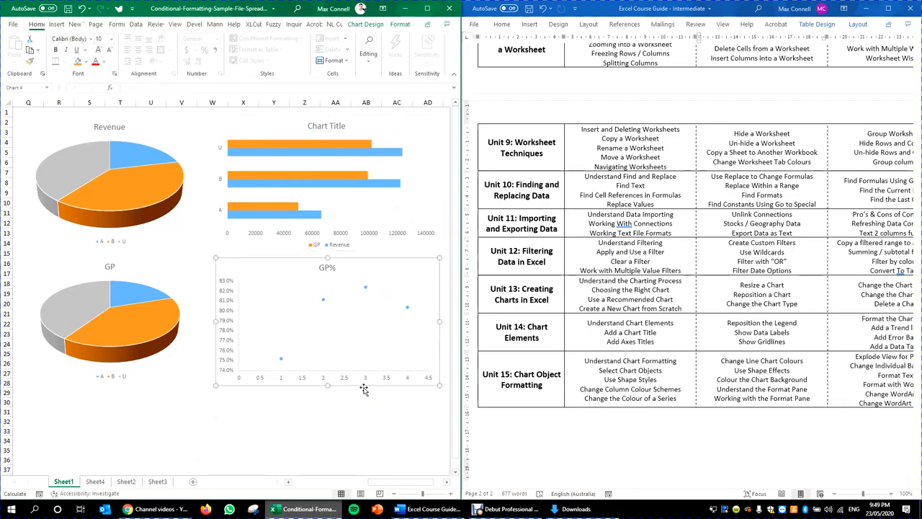
mouse_move(364, 387)
mouse_down()
mouse_move(356, 393)
mouse_move(364, 387)
mouse_up()
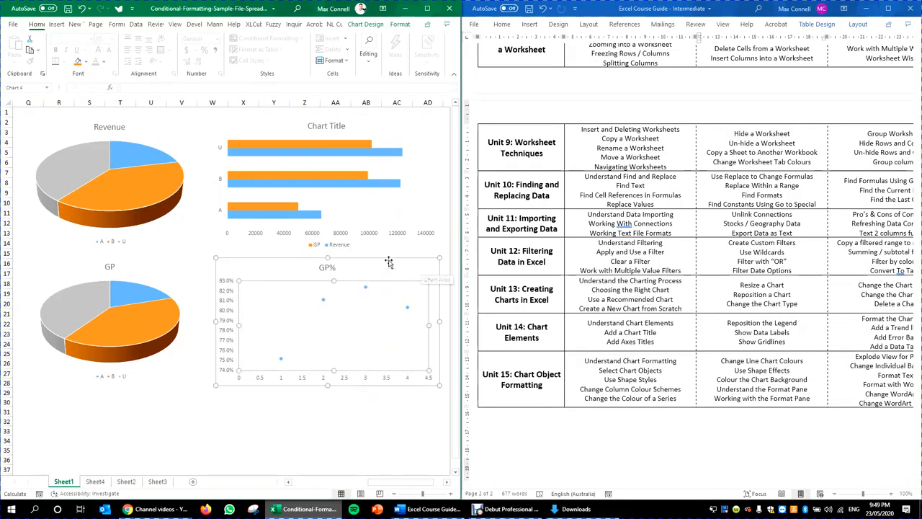
drag(429, 325, 435, 325)
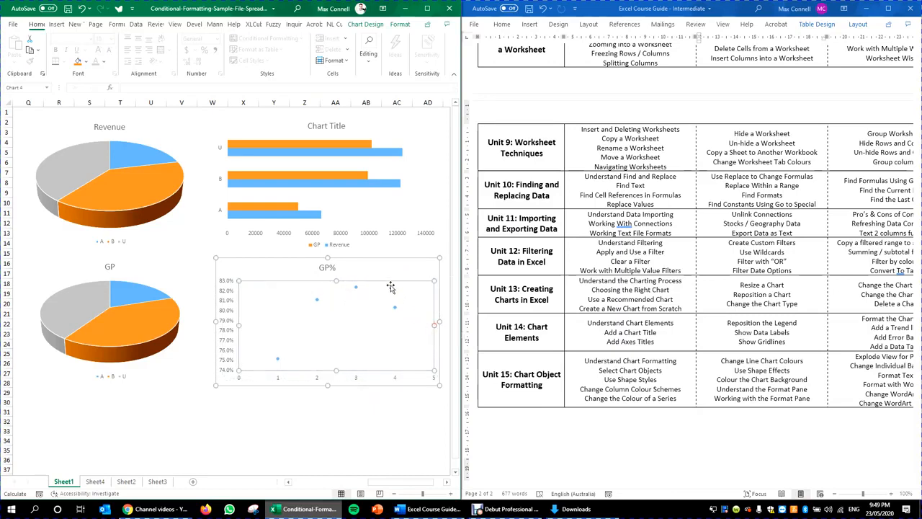
drag(390, 287, 330, 272)
click(335, 268)
click(323, 267)
click(317, 390)
click(338, 377)
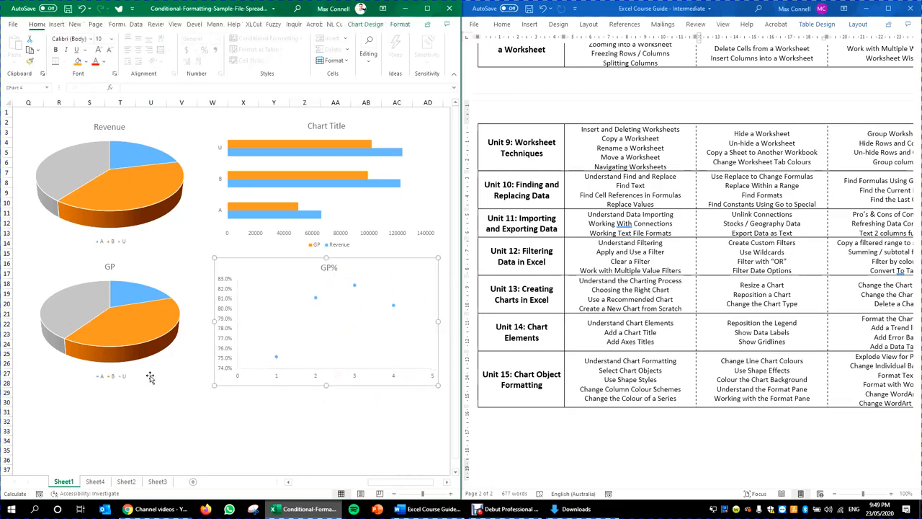
Nudge the GP pie chart's legend slightly left and check the Change the Chart Type topic in the course guide.
click(120, 377)
drag(118, 375, 118, 375)
click(834, 274)
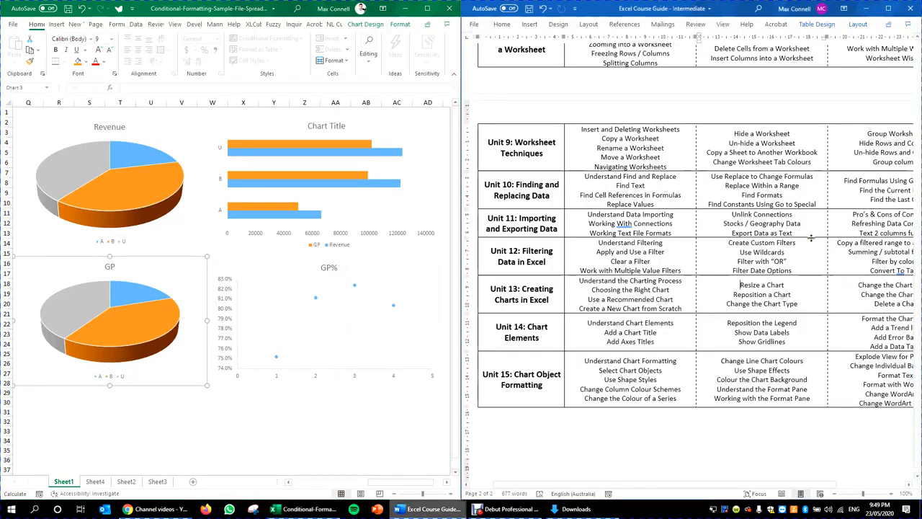
click(797, 303)
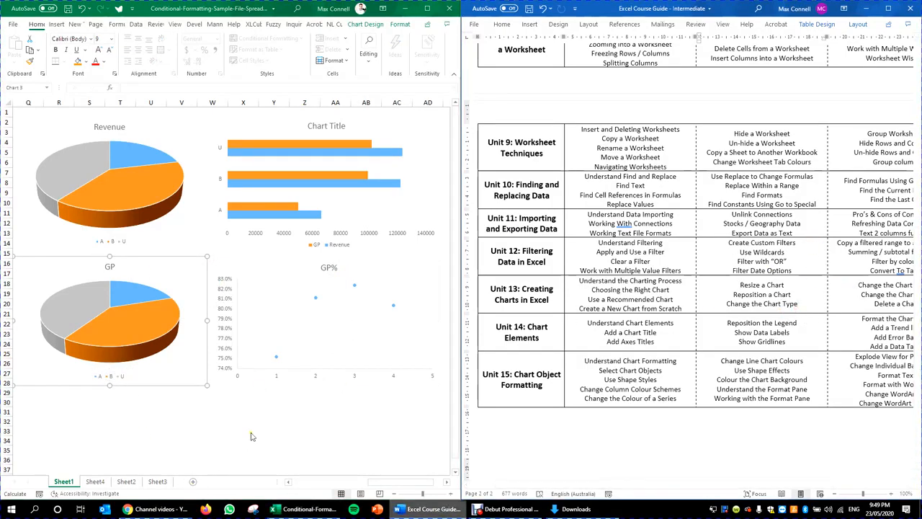
click(284, 430)
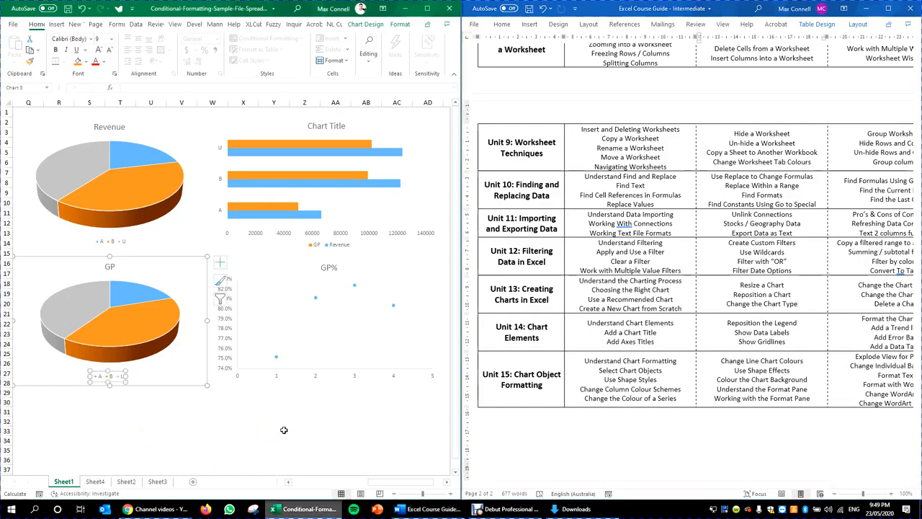
Maximize the workbook and change the Revenue and GP bar chart to a Clustered Column chart grouped by A, B and U.
click(226, 249)
click(427, 9)
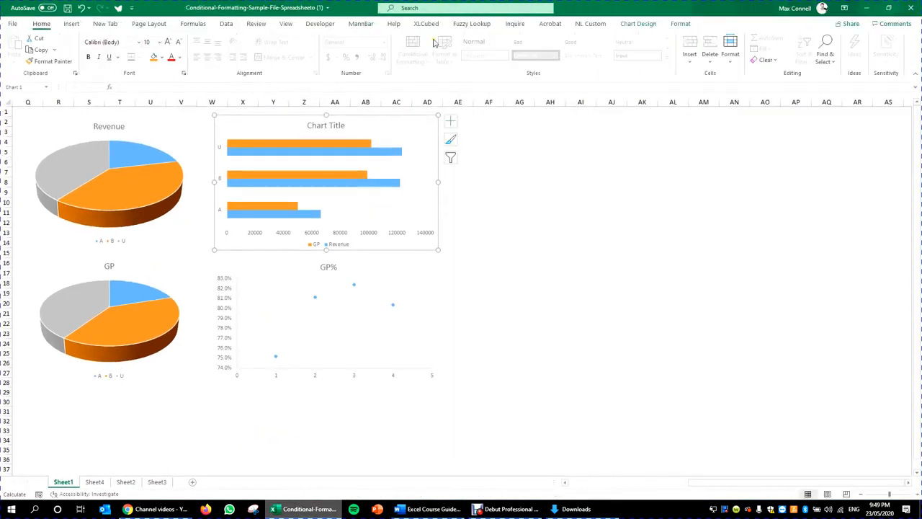
click(639, 25)
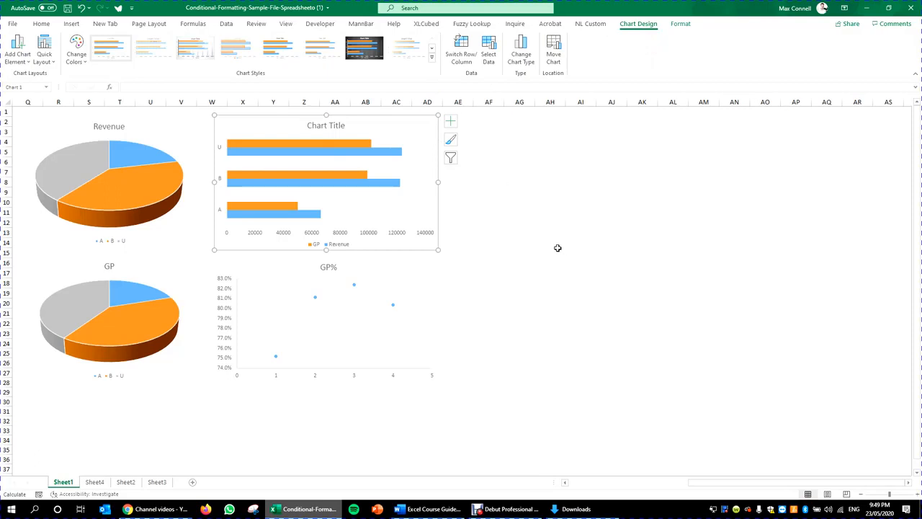
click(522, 59)
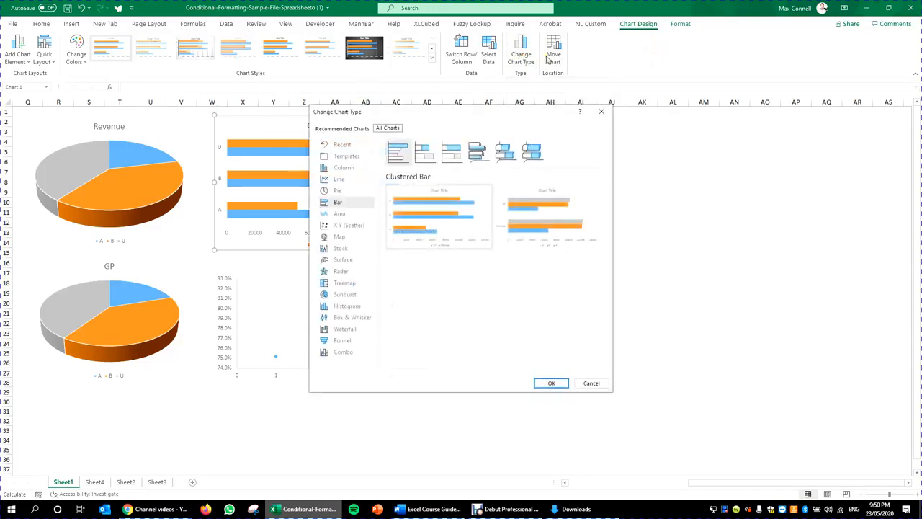
click(345, 167)
mouse_move(477, 264)
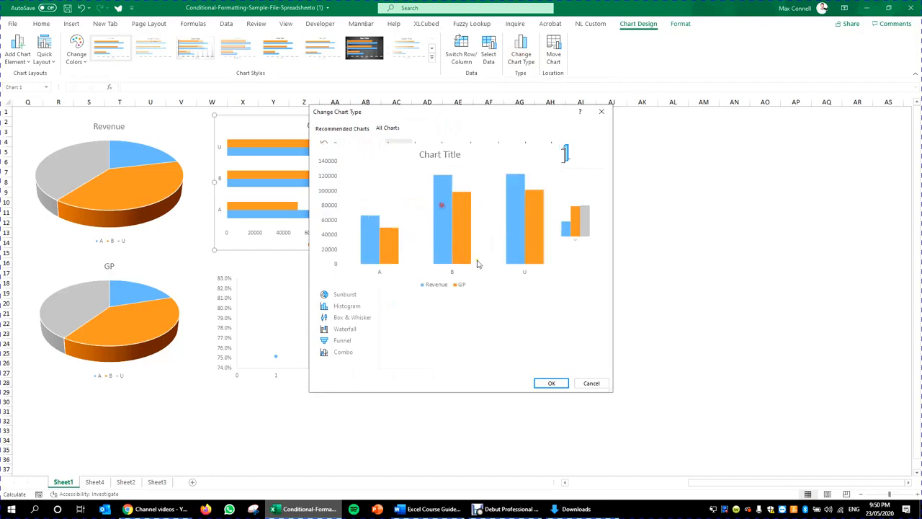
click(551, 383)
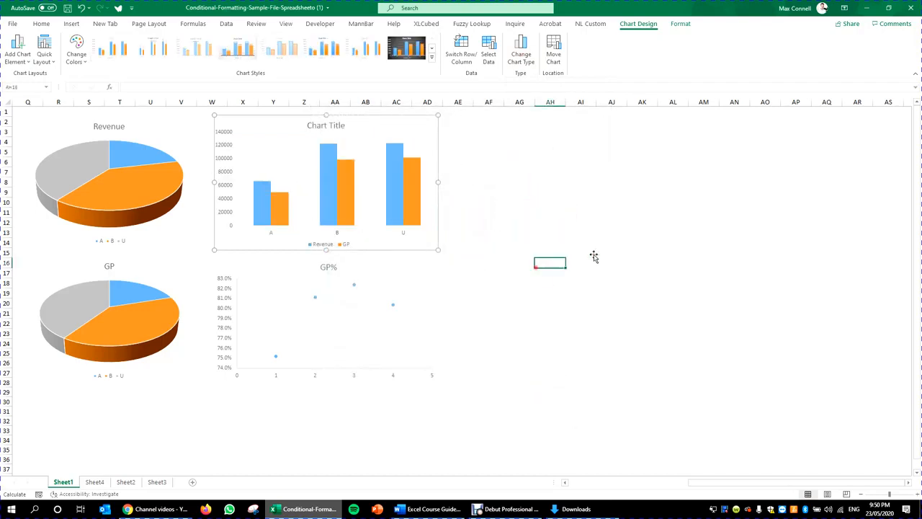
click(615, 254)
click(585, 245)
click(438, 213)
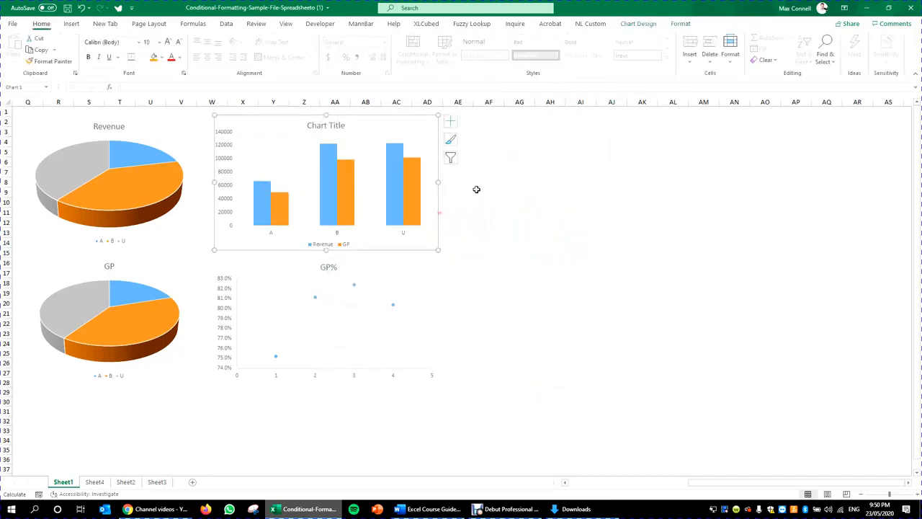
click(547, 211)
Switch the column chart's rows and columns so Revenue and GP become the axis categories and A, B and U the series.
click(430, 249)
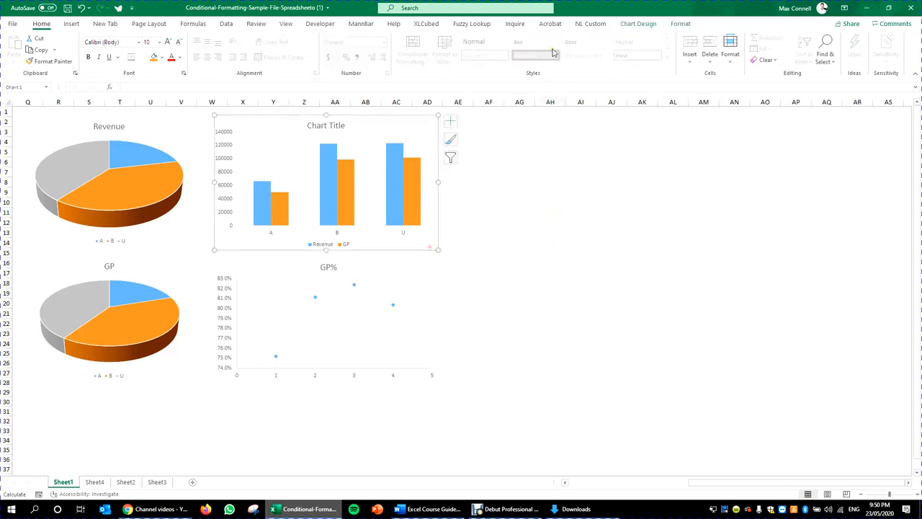
click(639, 23)
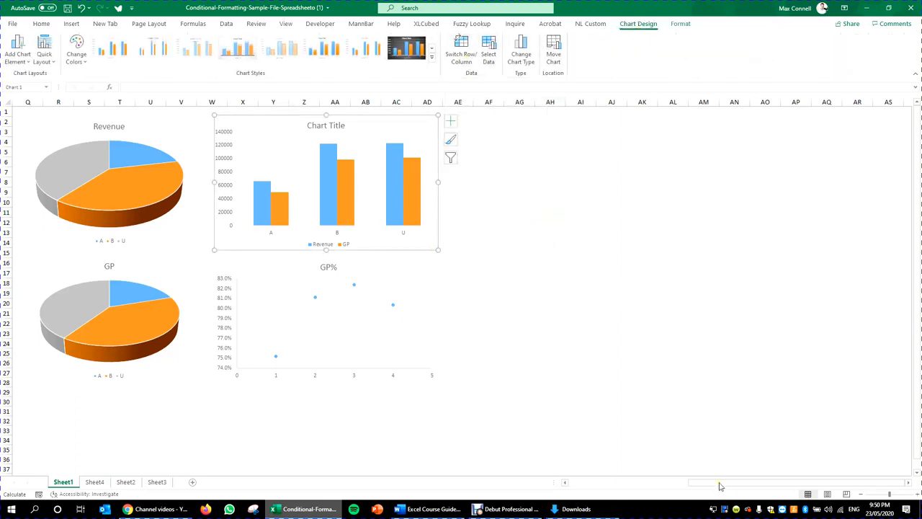
drag(720, 482, 642, 469)
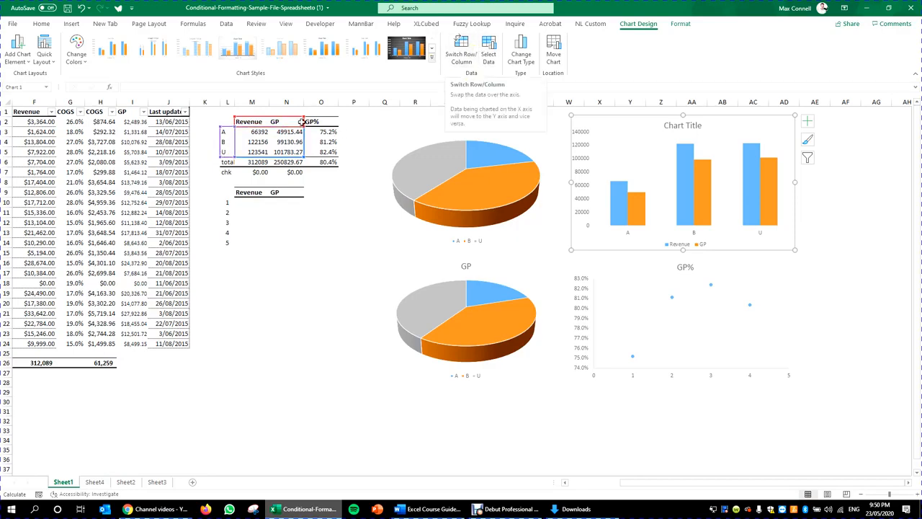
click(466, 61)
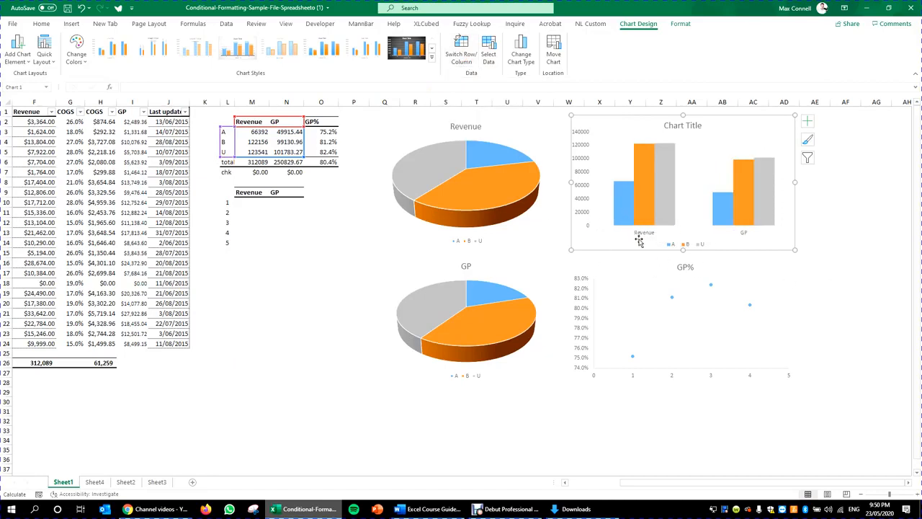
Examine how the A, B and U series are plotted under Revenue and GP in the column chart.
click(622, 193)
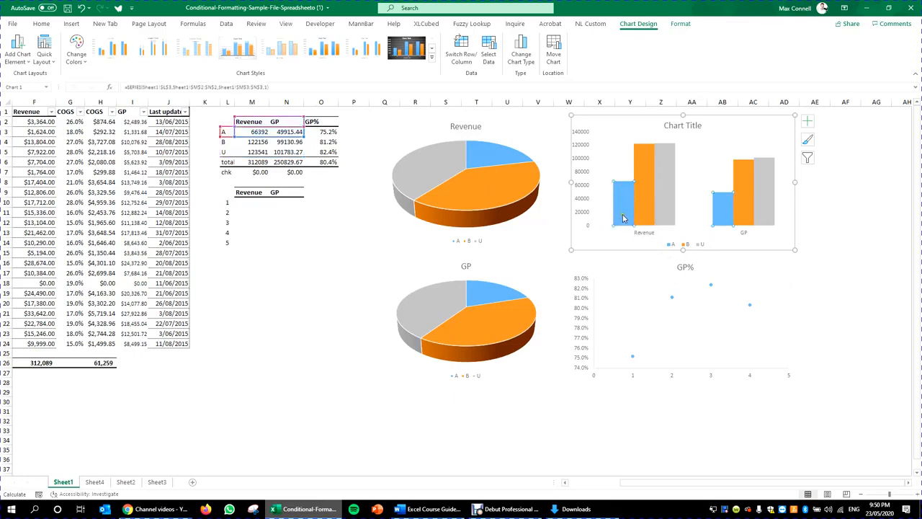
click(638, 198)
click(662, 182)
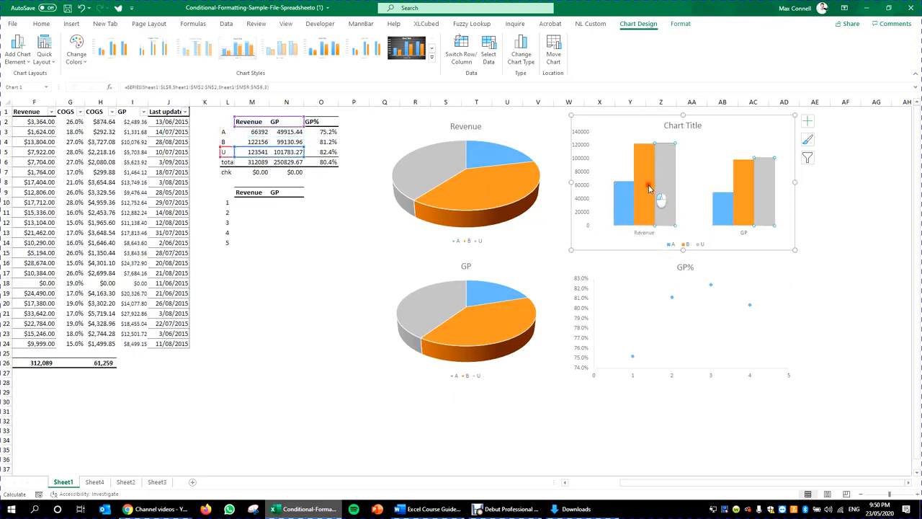
click(648, 188)
click(720, 209)
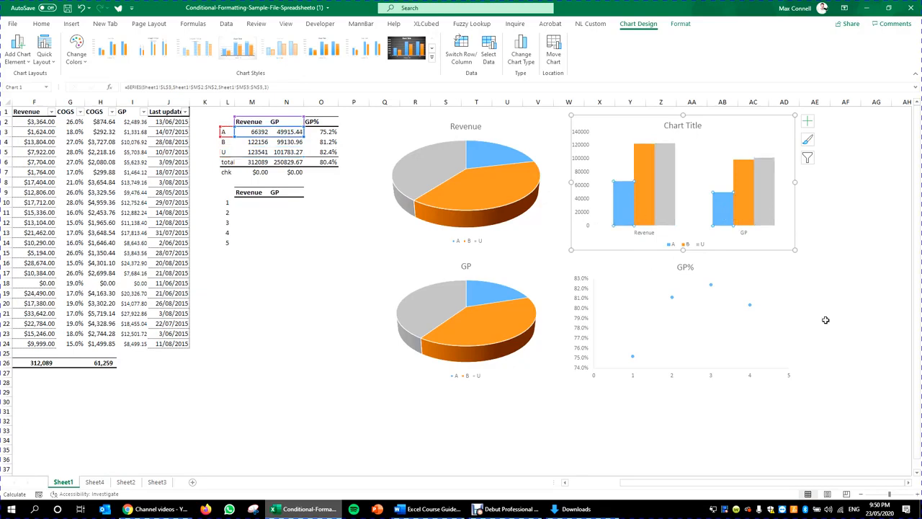
click(836, 322)
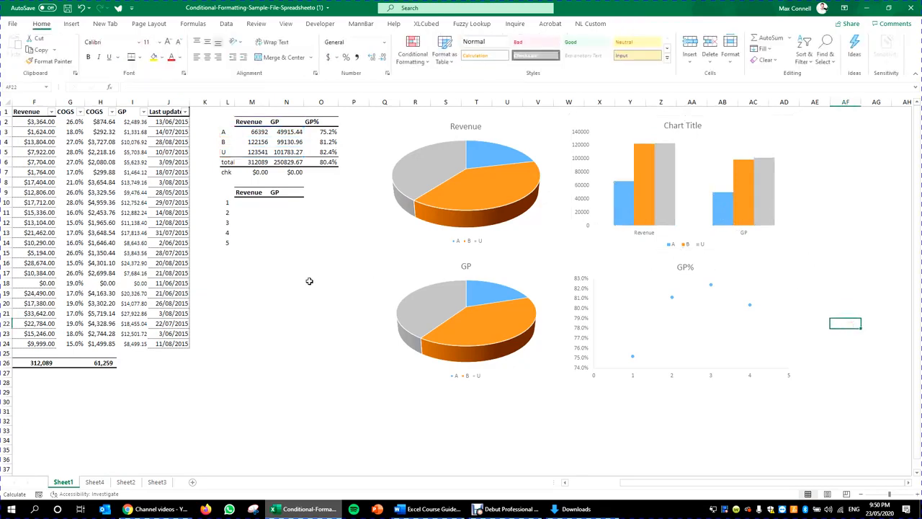
Undo the row and column switch on the Revenue and GP column chart.
click(201, 377)
click(578, 247)
key(ctrl+z)
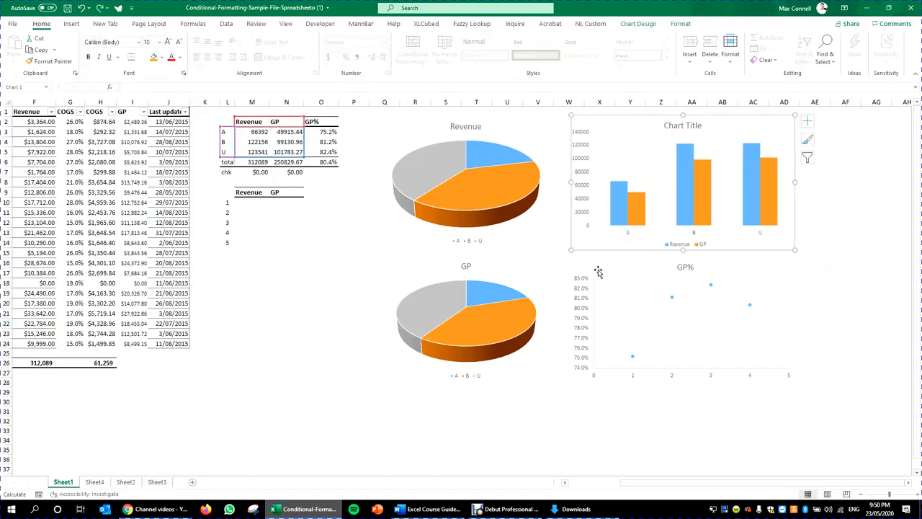
click(842, 293)
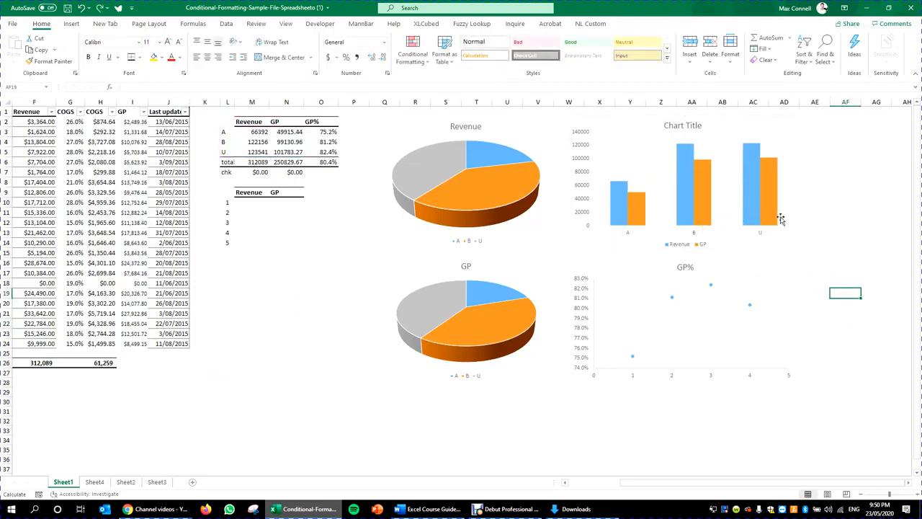
Switch to the Word course guide, check the remaining Unit 13 chart topics, and return to the Excel workbook.
click(180, 232)
click(259, 252)
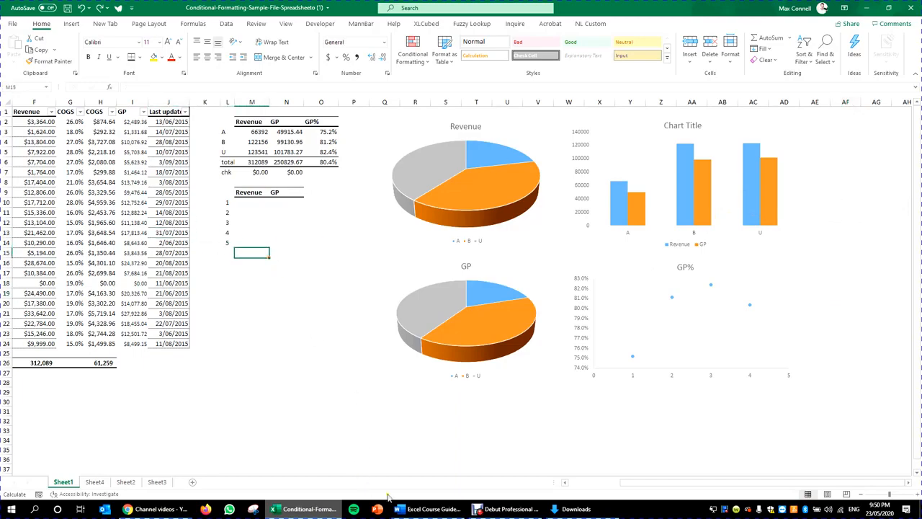
click(431, 508)
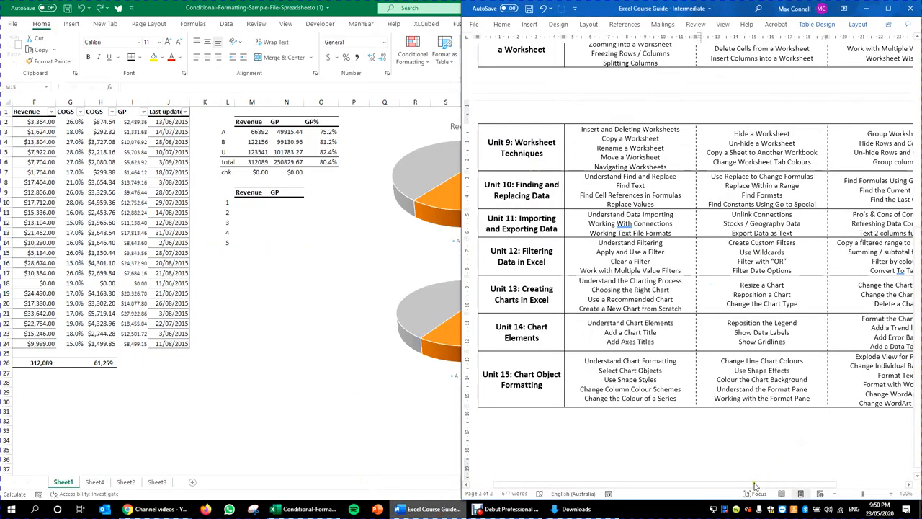
drag(755, 485, 823, 486)
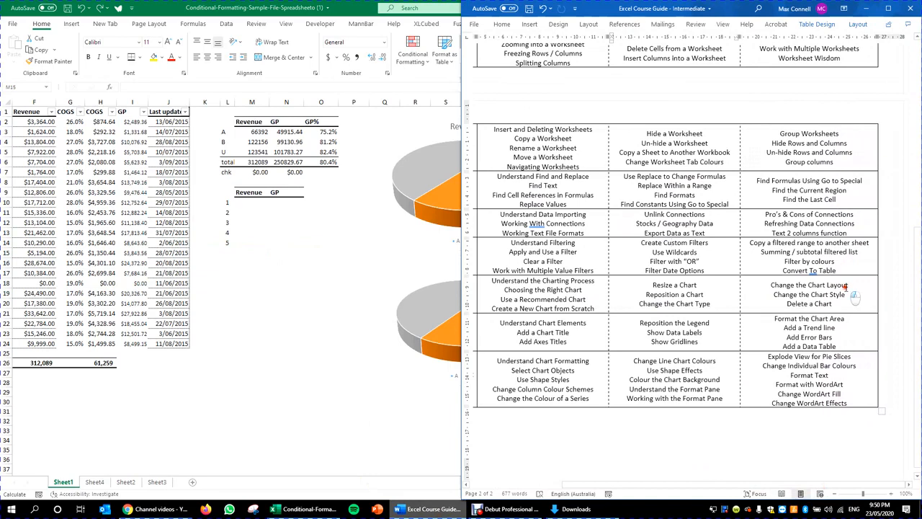
click(275, 352)
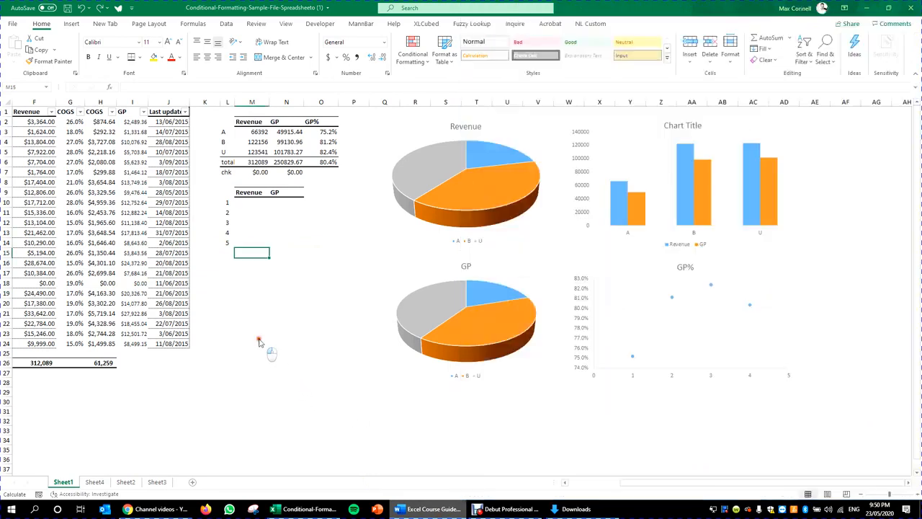
Preview the available quick layouts on the Revenue pie chart and the column chart without applying any.
click(560, 243)
click(637, 24)
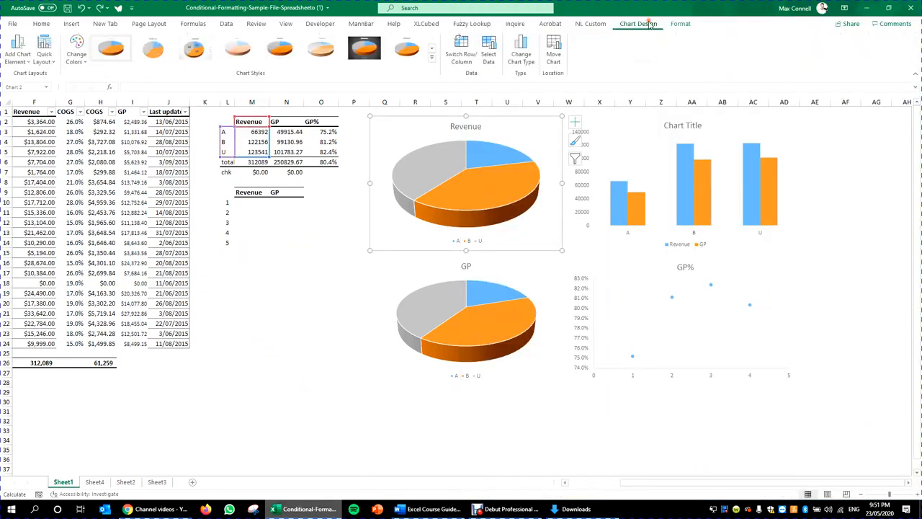
click(44, 56)
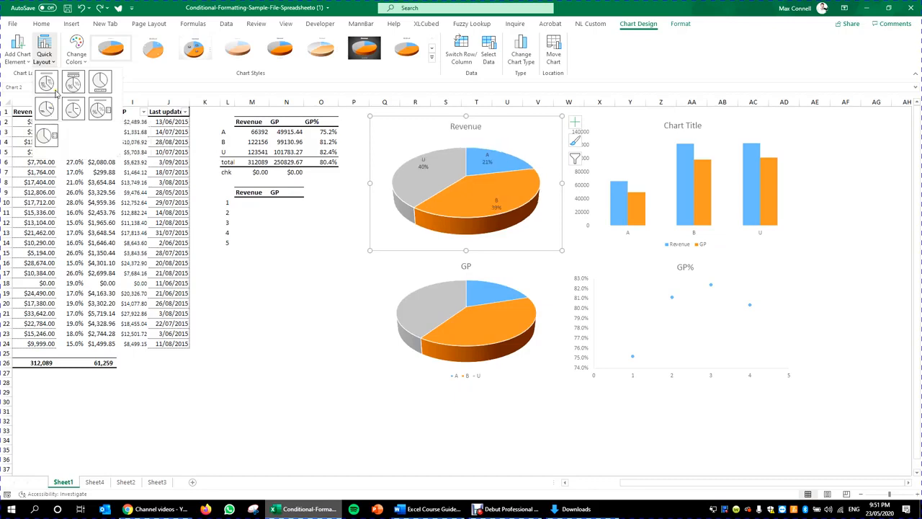
click(246, 300)
click(625, 245)
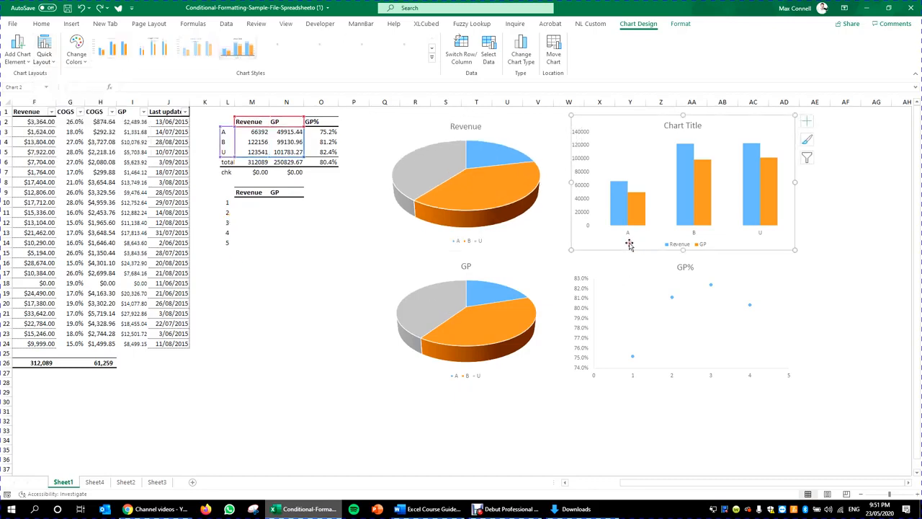
click(44, 54)
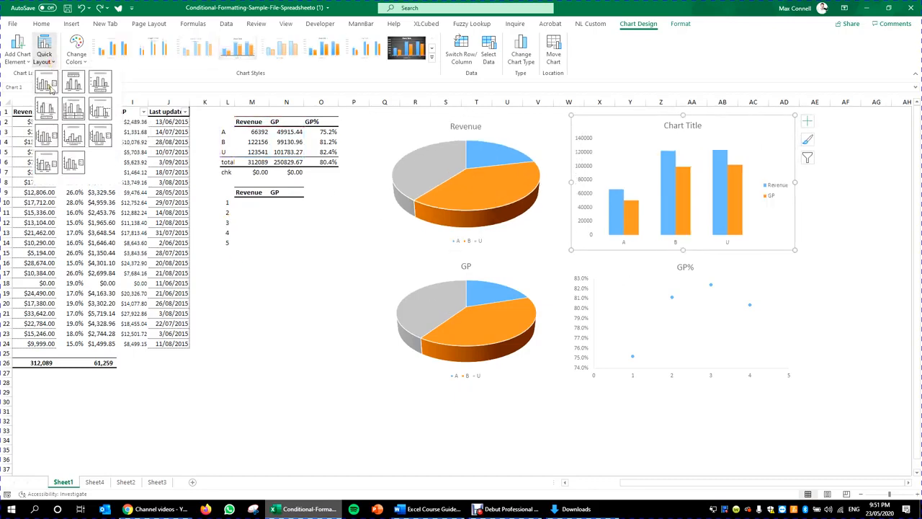
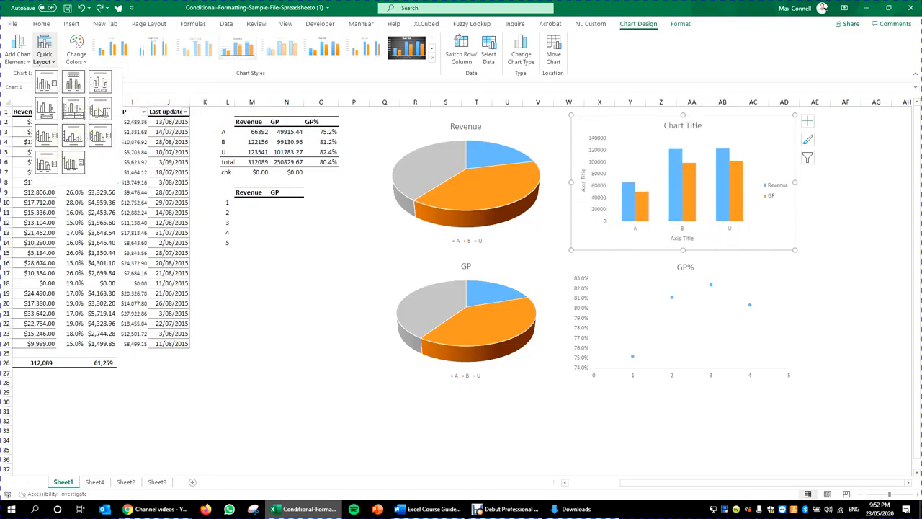
click(396, 415)
Try Layout 7 on the GP% scatter chart, and replace it with a layout with axis titles and a legend but no chart title.
click(690, 382)
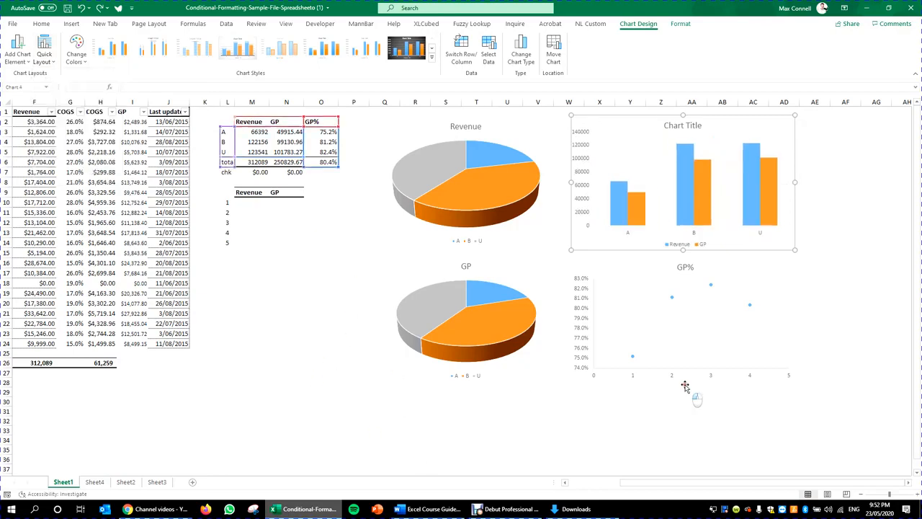
click(46, 54)
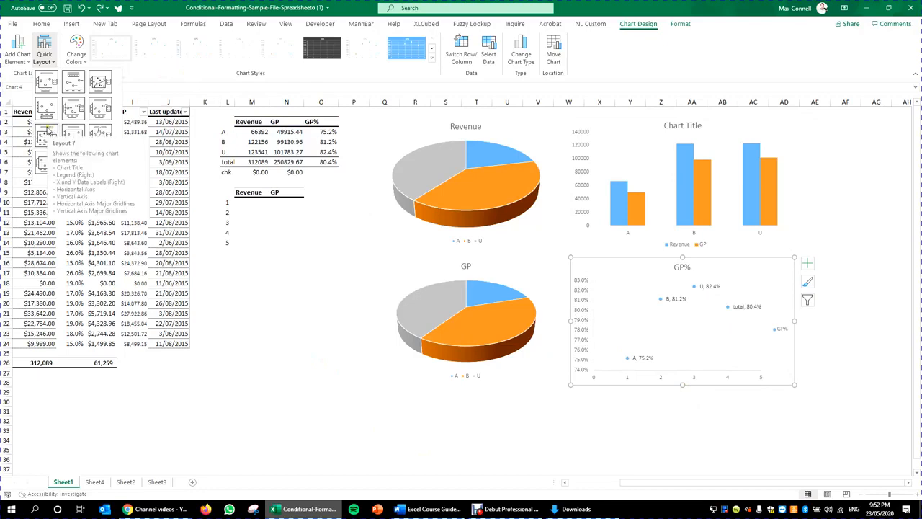
click(47, 130)
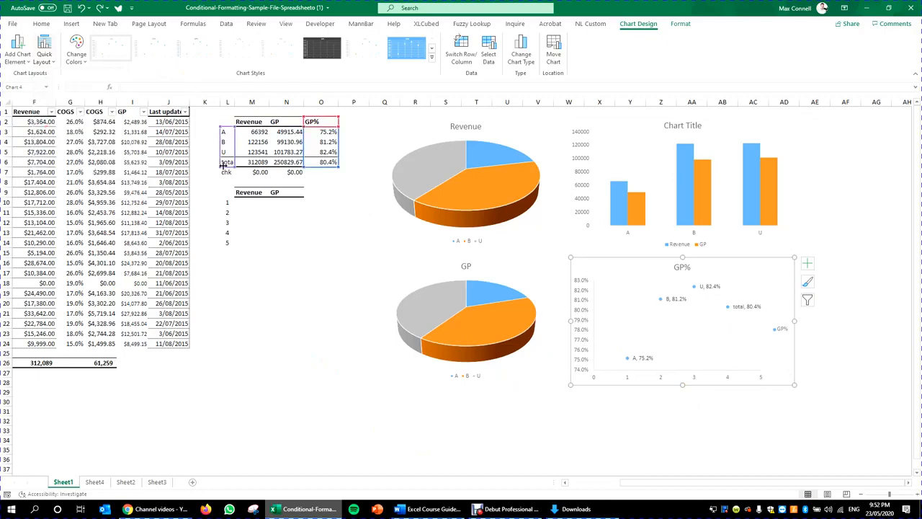
click(52, 62)
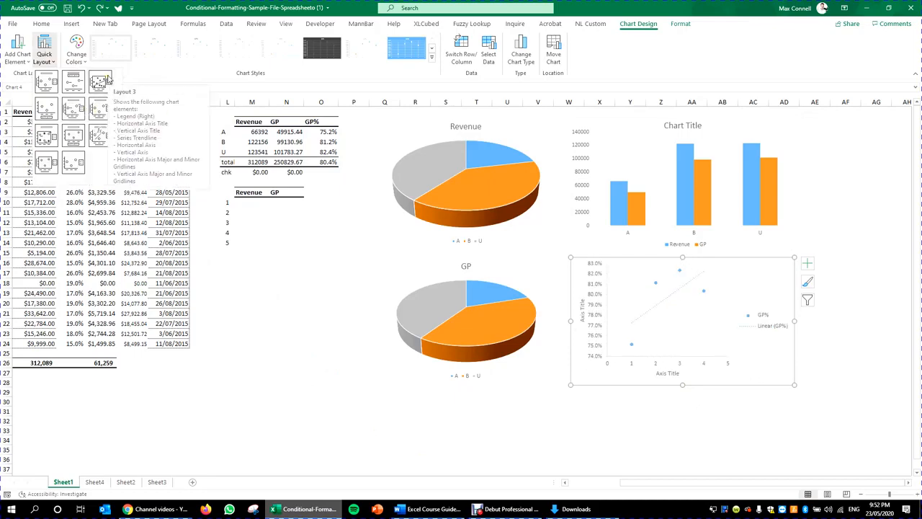
click(46, 165)
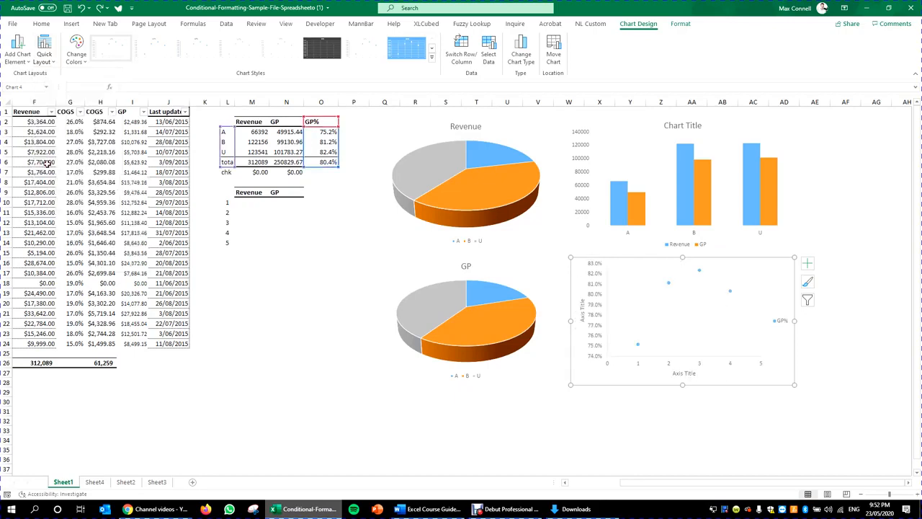
Enlarge the GP% scatter chart's plot area down and to the right, extending it to the legend, and deselect the chart.
click(737, 345)
click(773, 367)
click(762, 357)
click(754, 336)
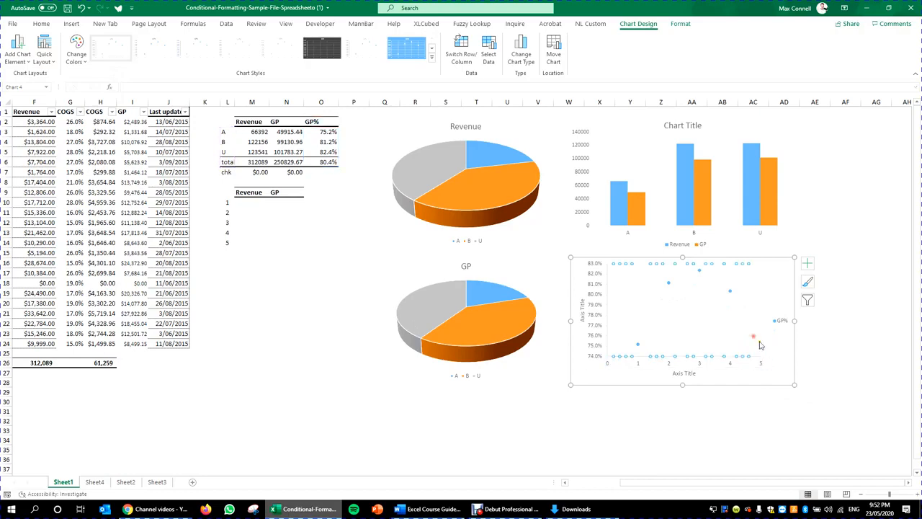
click(624, 361)
click(720, 311)
click(746, 298)
click(749, 371)
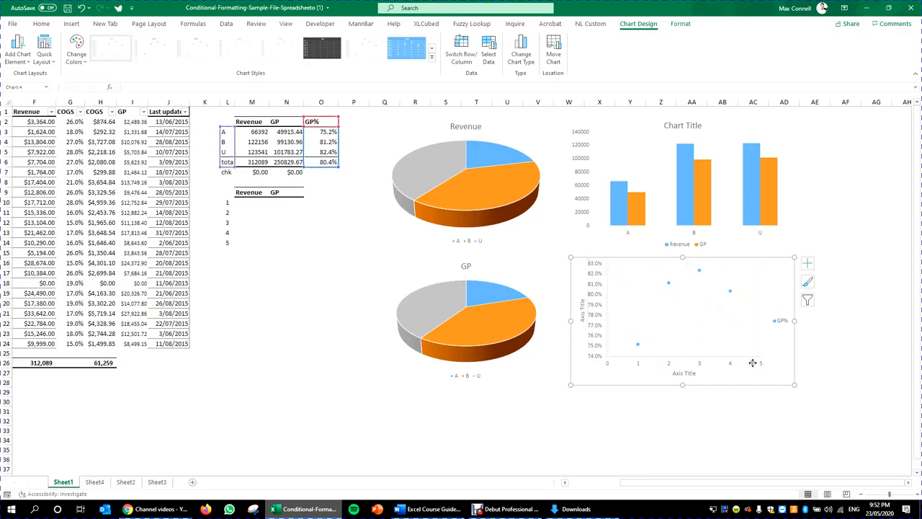
click(762, 341)
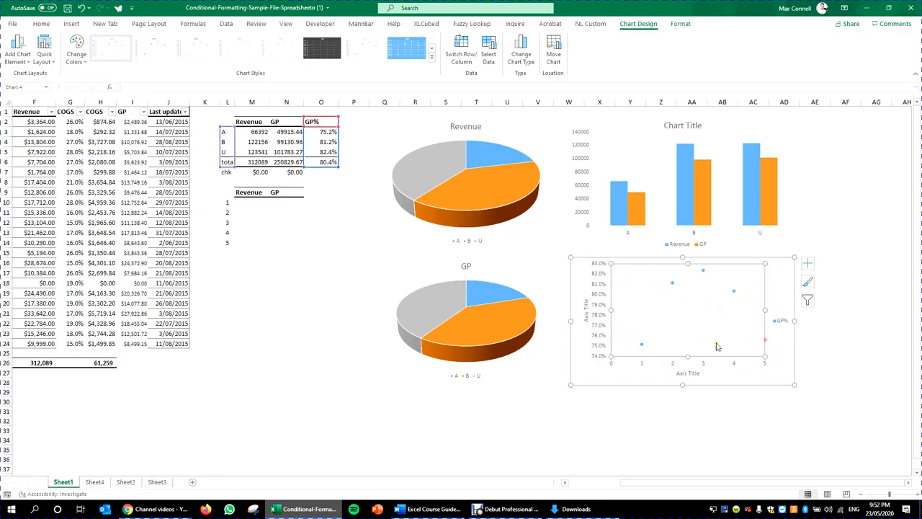
drag(762, 357, 775, 371)
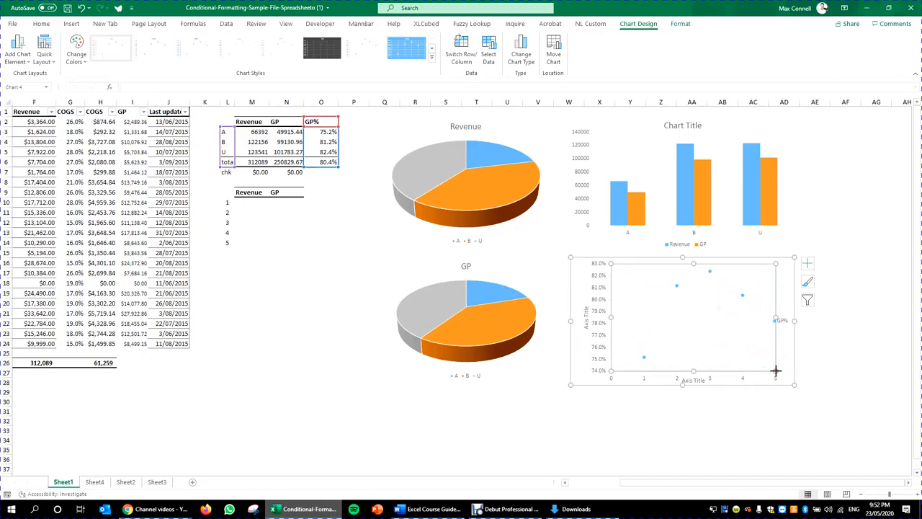
click(721, 432)
click(528, 467)
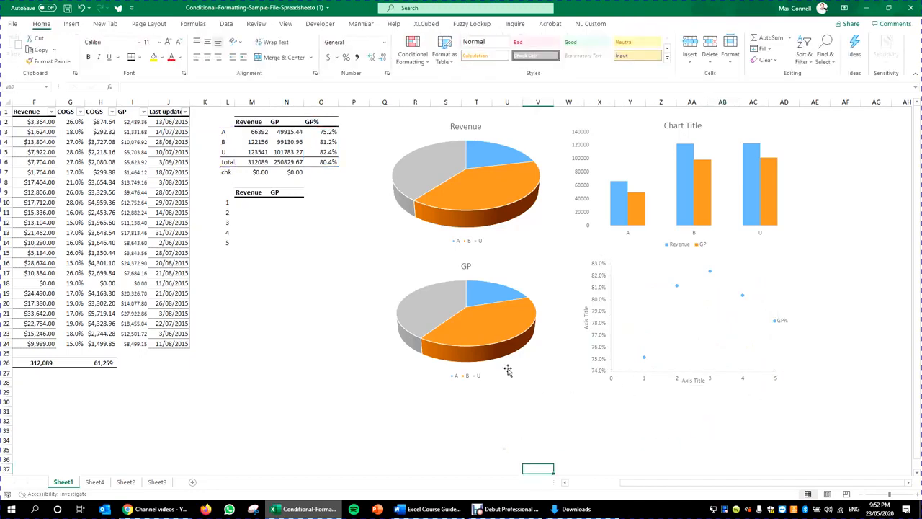
Review the chart elements that can be added to the GP pie chart, including the data label and chart title options.
click(548, 383)
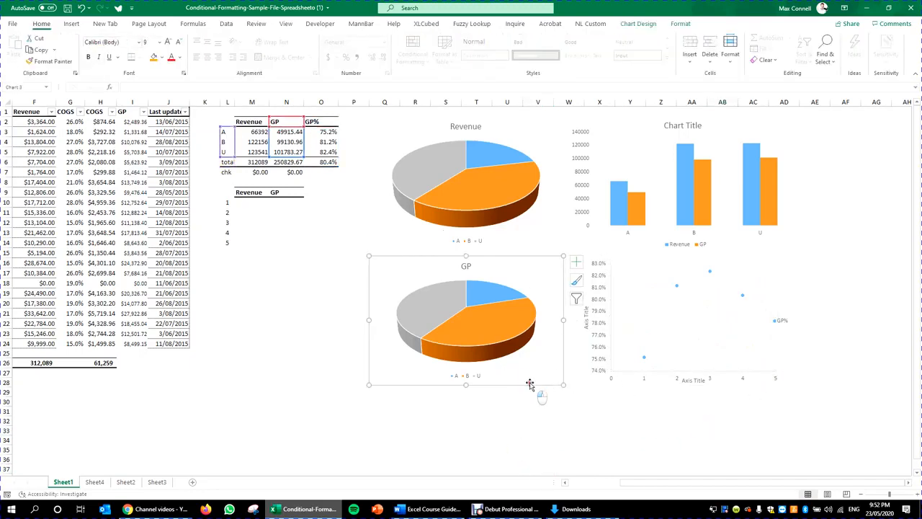
click(638, 23)
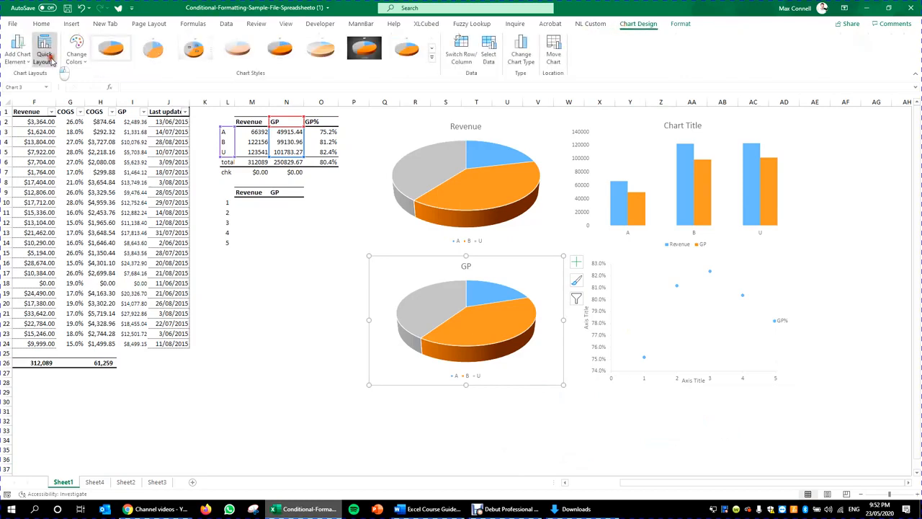
click(44, 52)
click(18, 54)
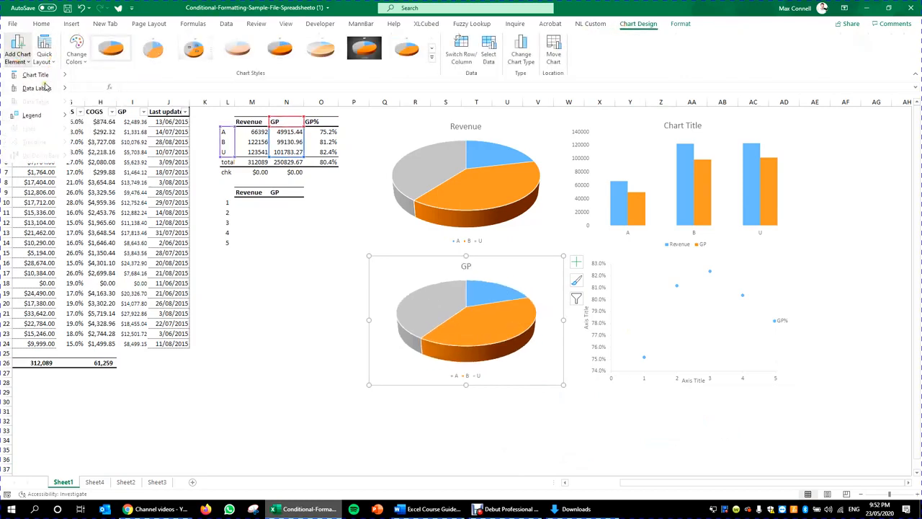
mouse_move(49, 93)
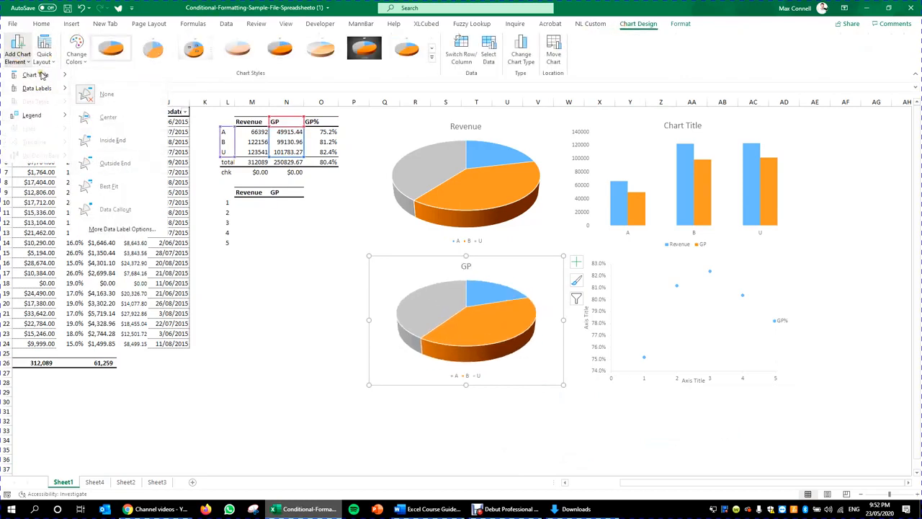
mouse_move(45, 70)
click(280, 356)
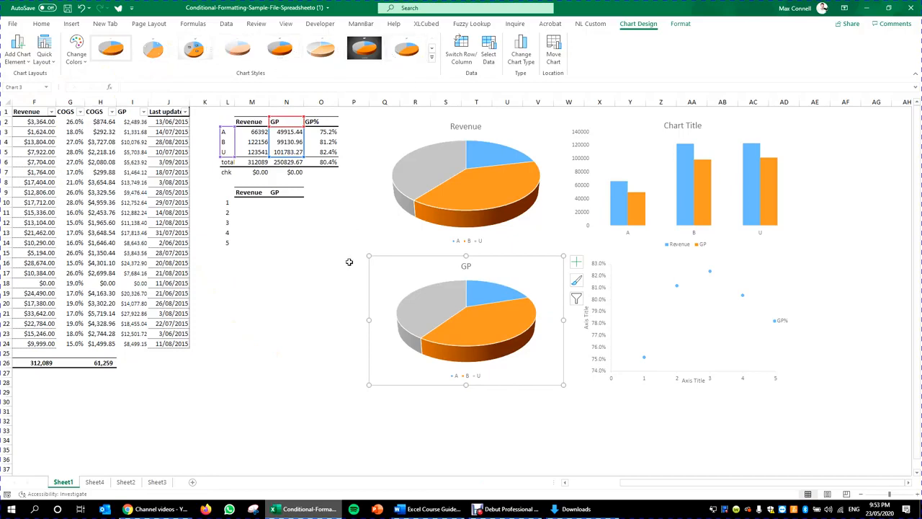
click(324, 333)
Apply the chart style with gradient-filled, spaced columns and a bold title to the Revenue and GP column chart.
click(582, 246)
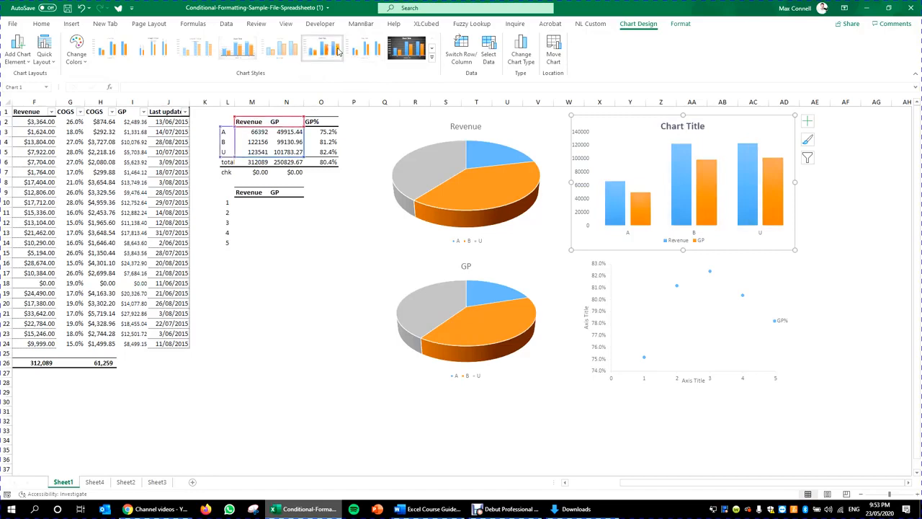
click(432, 49)
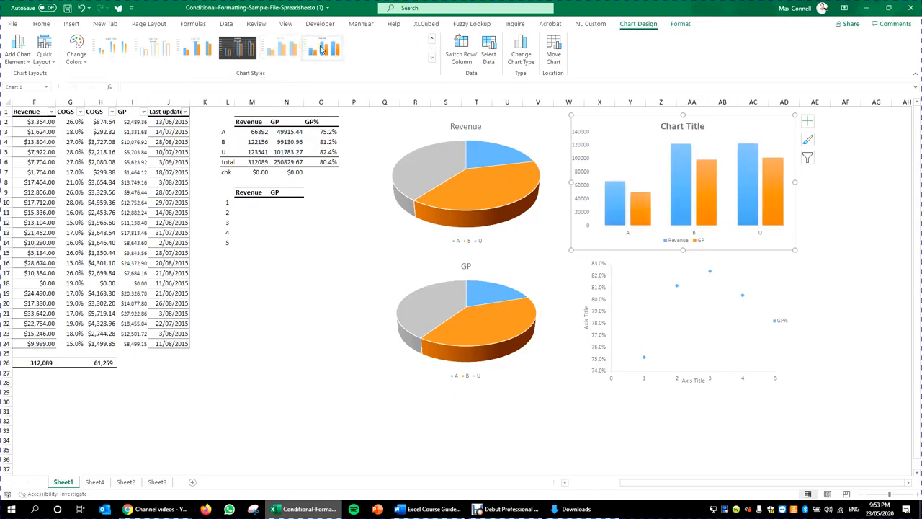
click(322, 48)
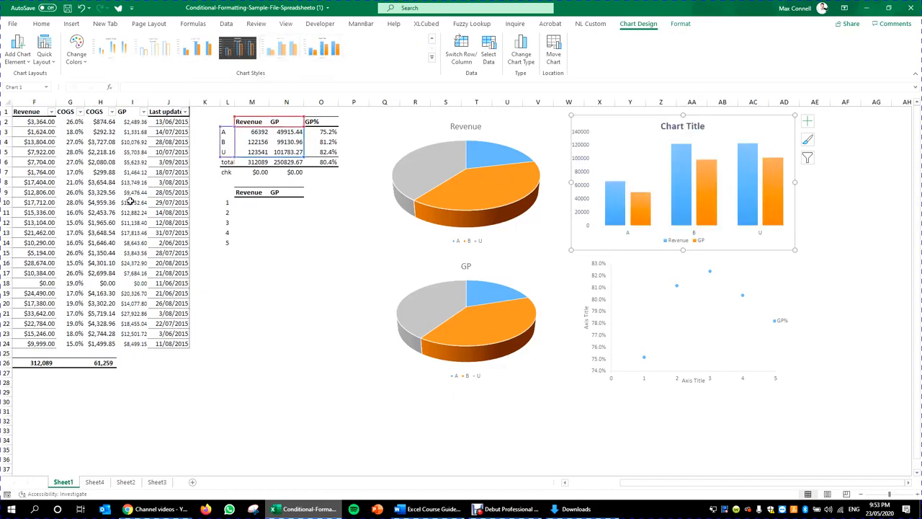
Apply the chart style with a bold title, dark percentage data labels and a side legend to the Revenue pie chart, and deselect it.
click(435, 207)
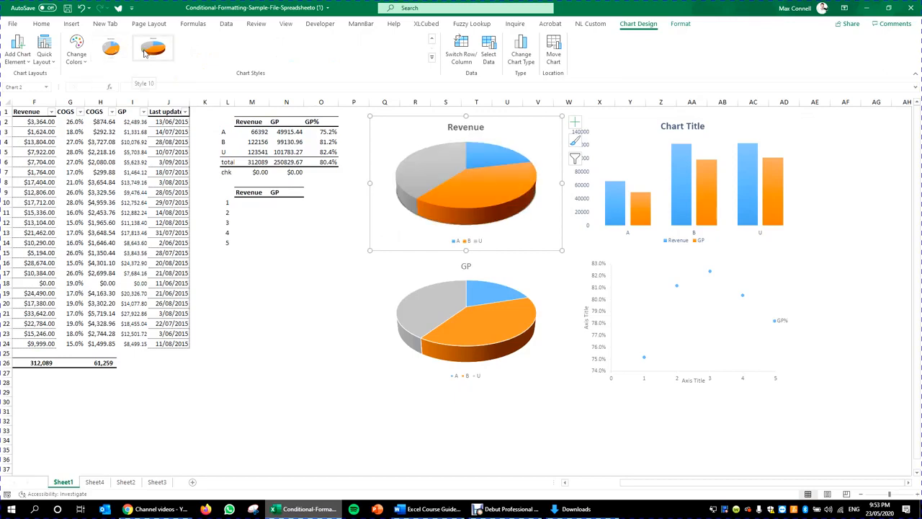
click(433, 39)
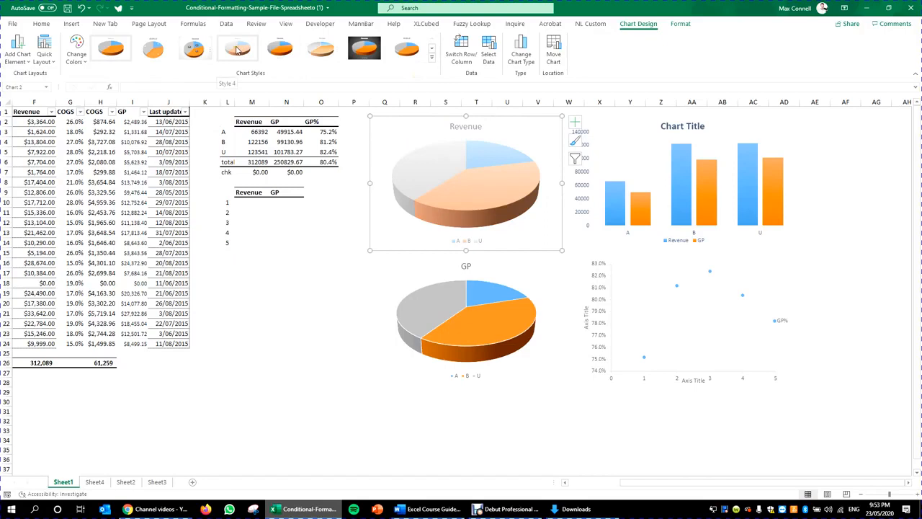
click(196, 50)
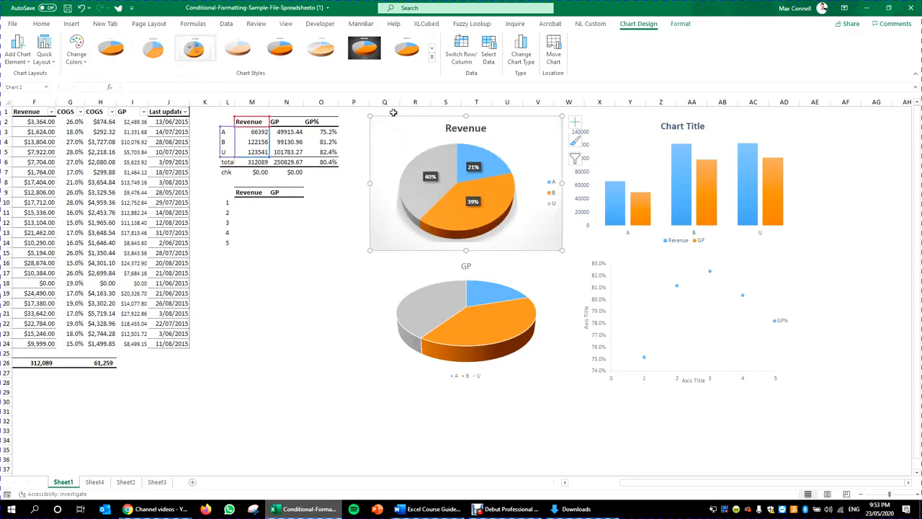
click(328, 301)
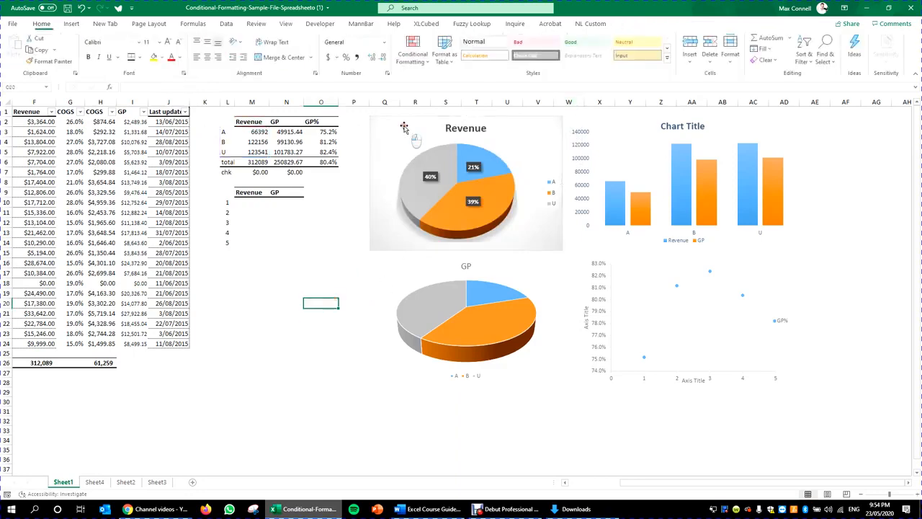
Remove the background fill from the Revenue pie chart and deselect it.
click(405, 128)
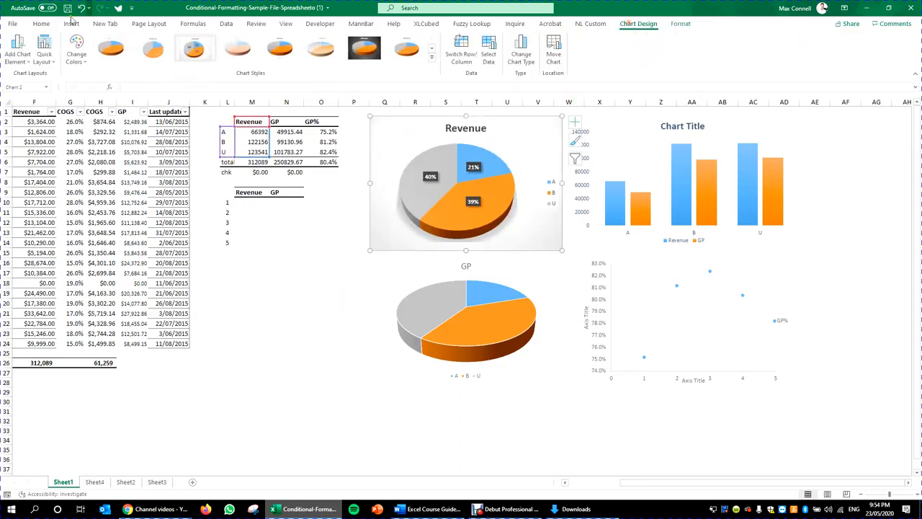
click(41, 23)
click(161, 58)
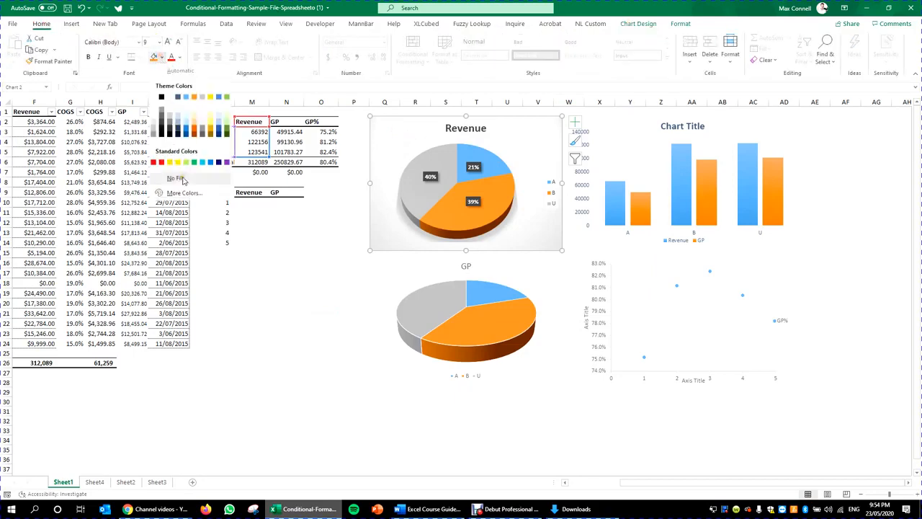
click(258, 344)
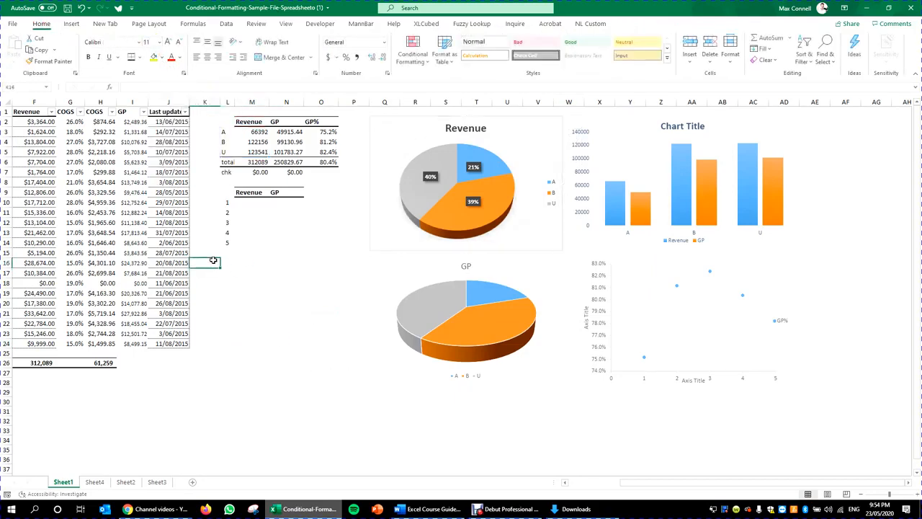
Apply the Revenue pie chart's style, with bold title and dark percentage labels, to the GP pie chart.
click(370, 281)
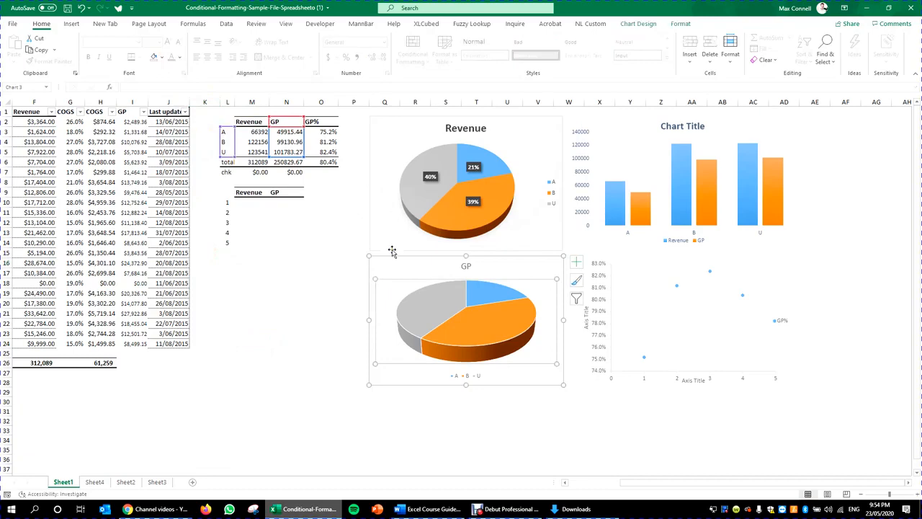
click(383, 261)
click(635, 29)
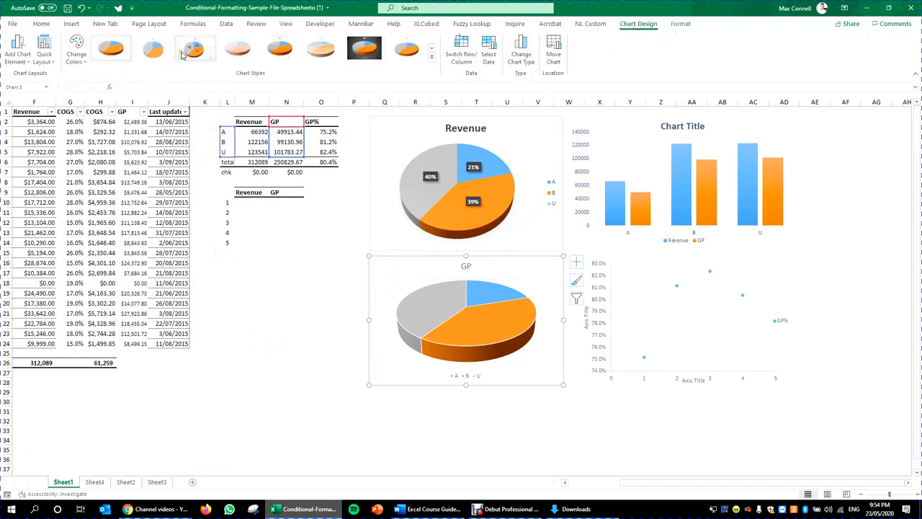
click(192, 51)
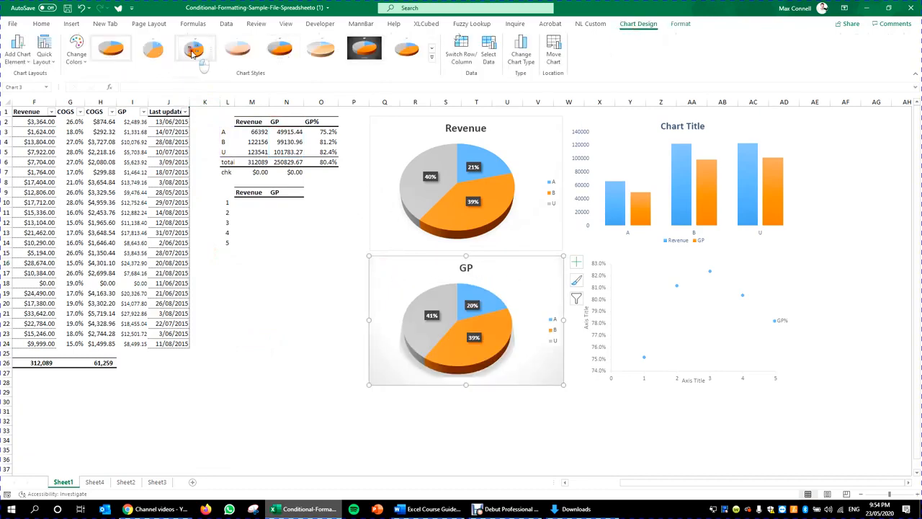
Set the GP pie chart's background to no fill and deselect the chart.
click(358, 284)
click(373, 277)
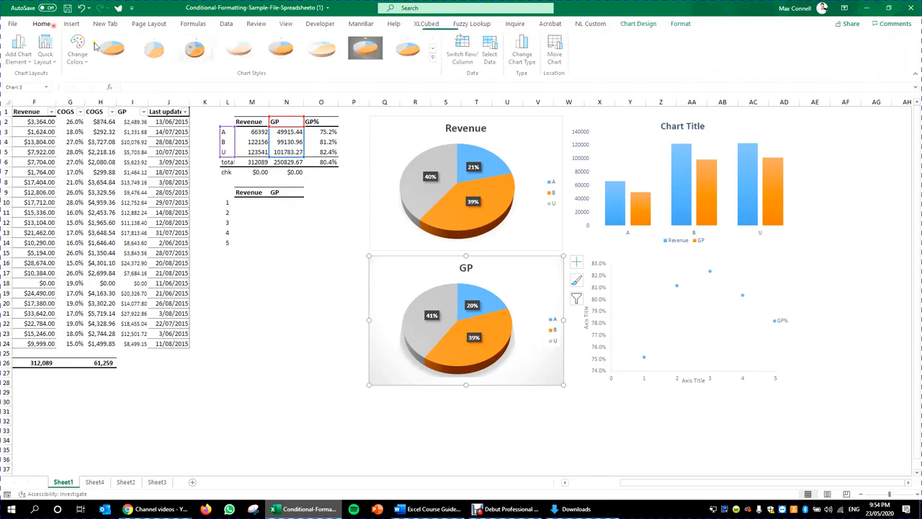
click(238, 332)
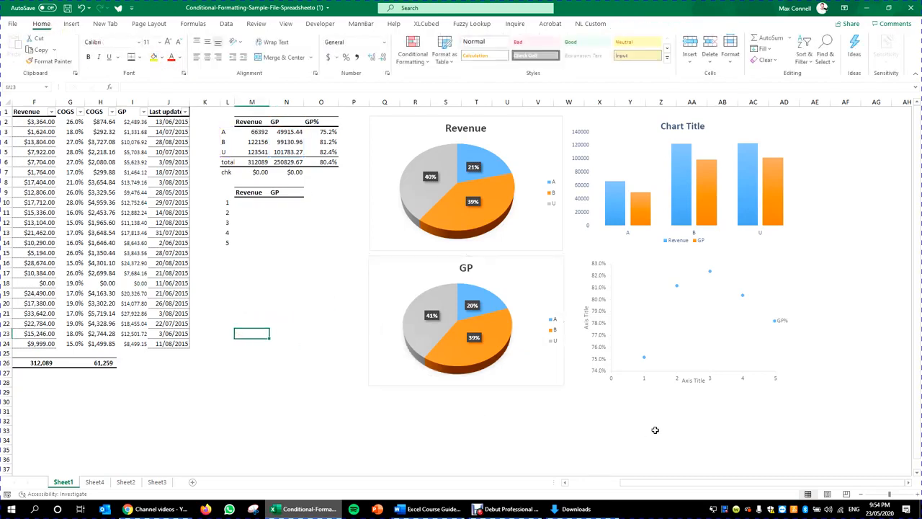
Enlarge the GP% scatter chart slightly in width and height.
click(778, 382)
drag(794, 385, 799, 383)
drag(686, 384, 689, 383)
Switch to the Word course guide and review the Unit 13 topics on changing the chart layout and style and deleting a chart.
click(429, 508)
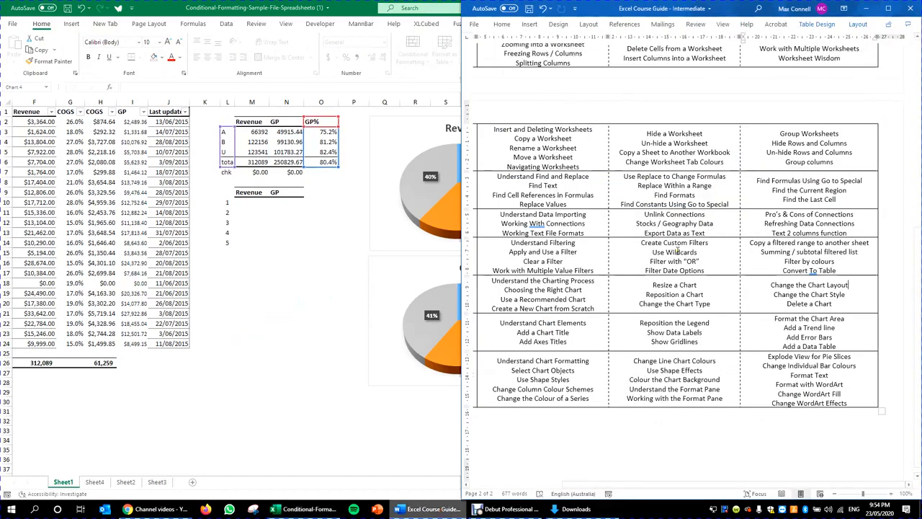
click(771, 286)
drag(844, 308, 774, 295)
click(788, 304)
drag(833, 305, 787, 305)
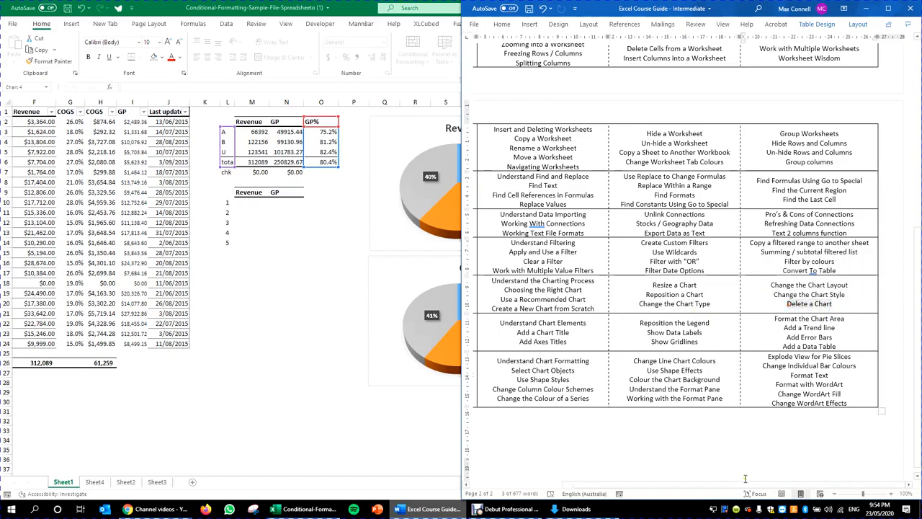
drag(738, 482, 683, 477)
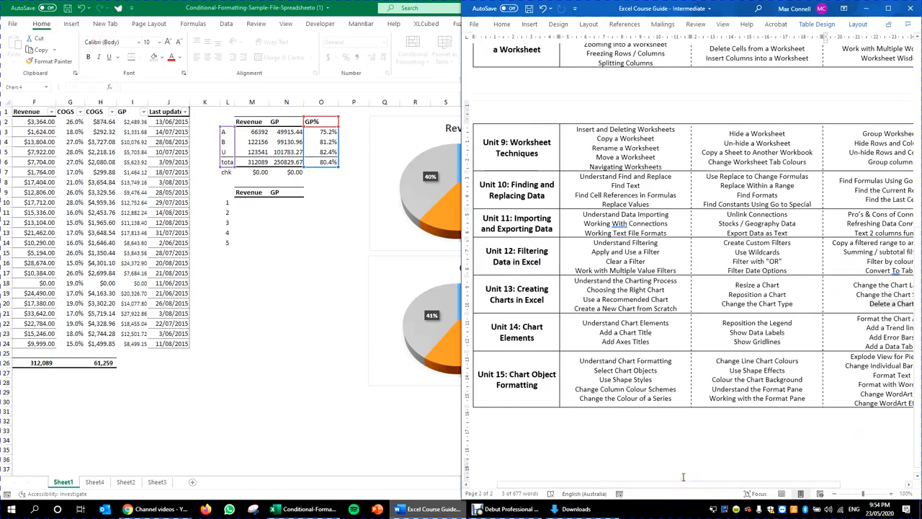
Return to the Excel workbook, select the Revenue and GP pie charts together, and delete both.
click(384, 426)
click(558, 439)
click(536, 392)
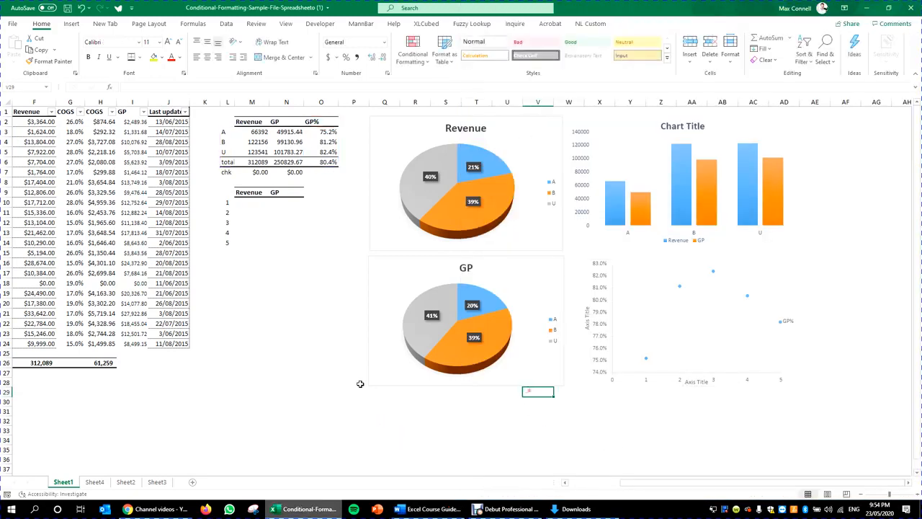
click(536, 389)
click(537, 386)
ctrl+click(550, 241)
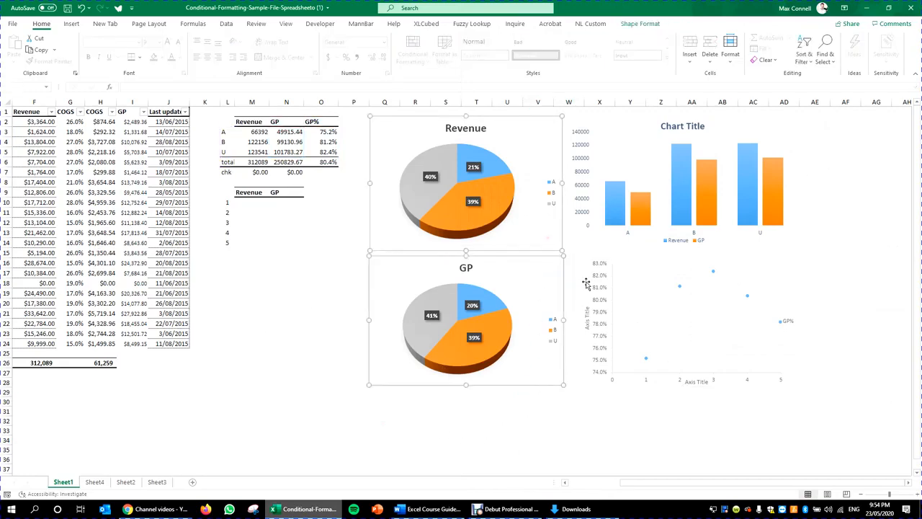
key(Delete)
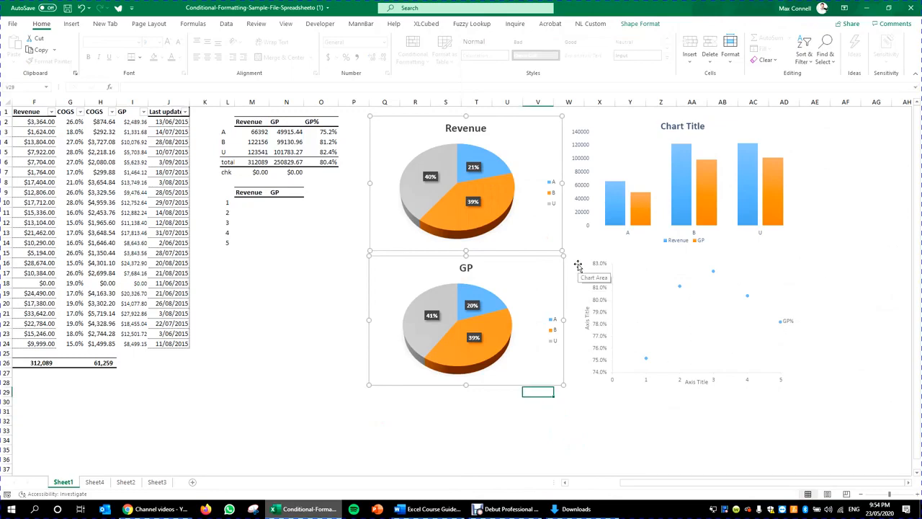
Undo the deletion of the Revenue and GP pie charts and leave an empty cell selected.
key(ctrl+z)
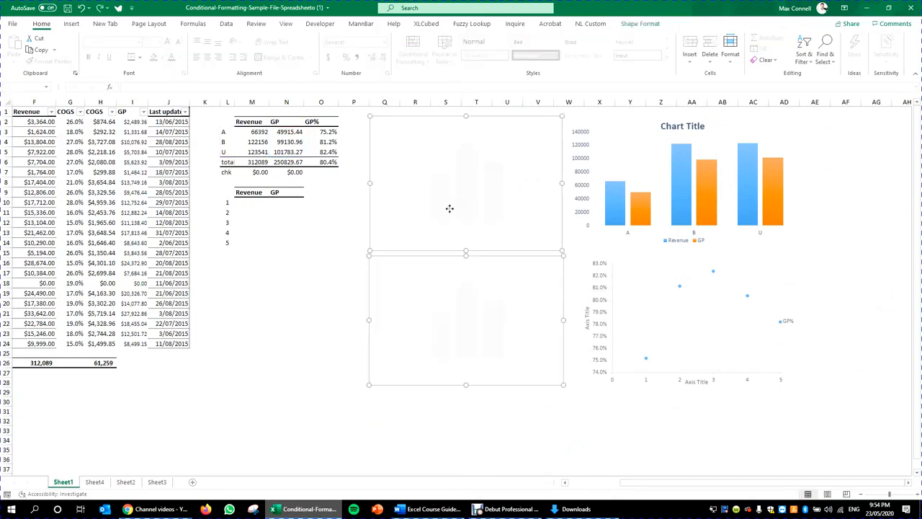
click(322, 235)
click(379, 265)
click(333, 283)
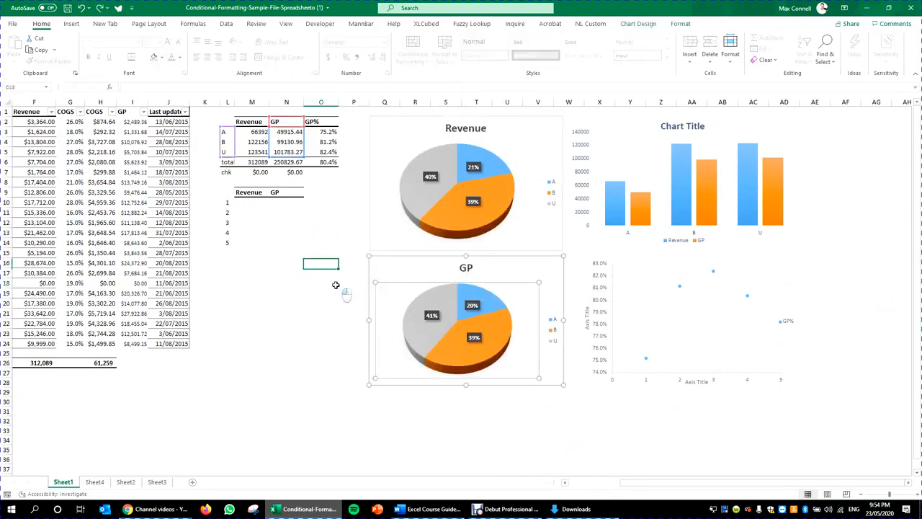
Switch to the Word course guide to review the Unit 14 chart element topics, and return to the Excel workbook.
click(426, 508)
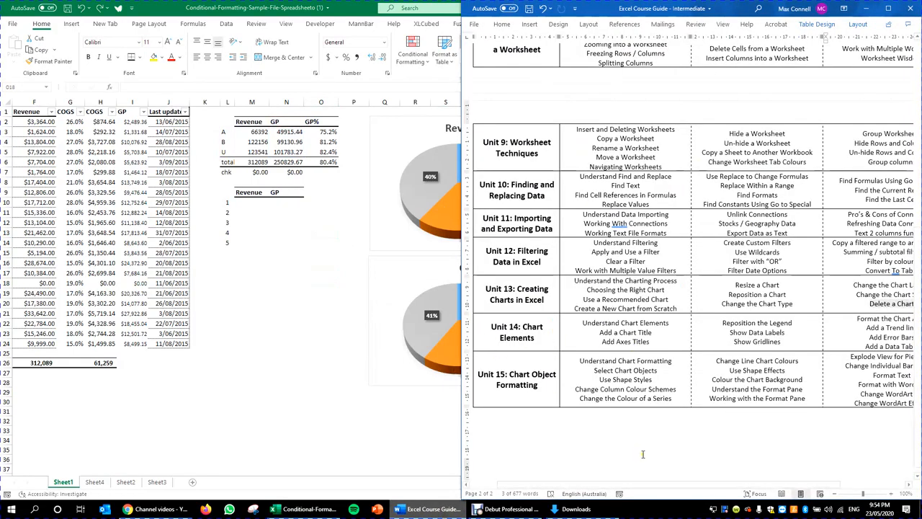
drag(582, 322, 652, 333)
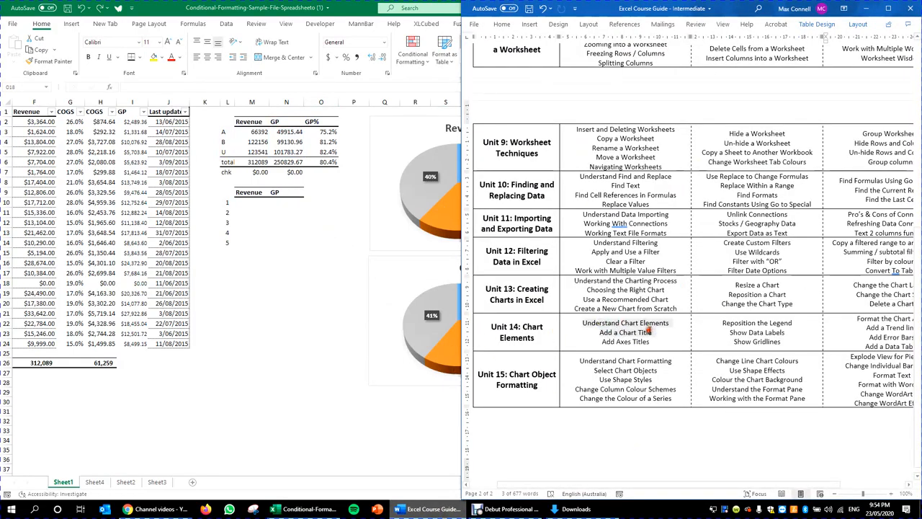
drag(743, 485, 791, 485)
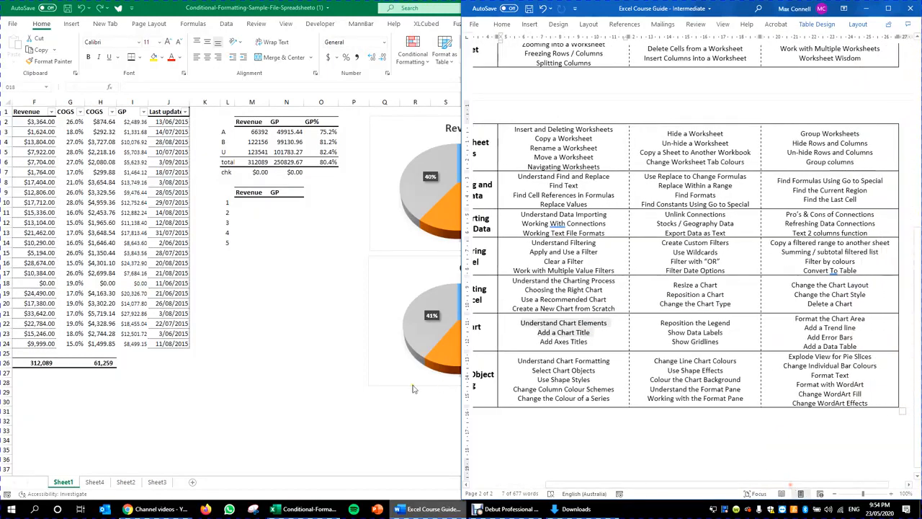
drag(875, 359, 721, 351)
click(308, 509)
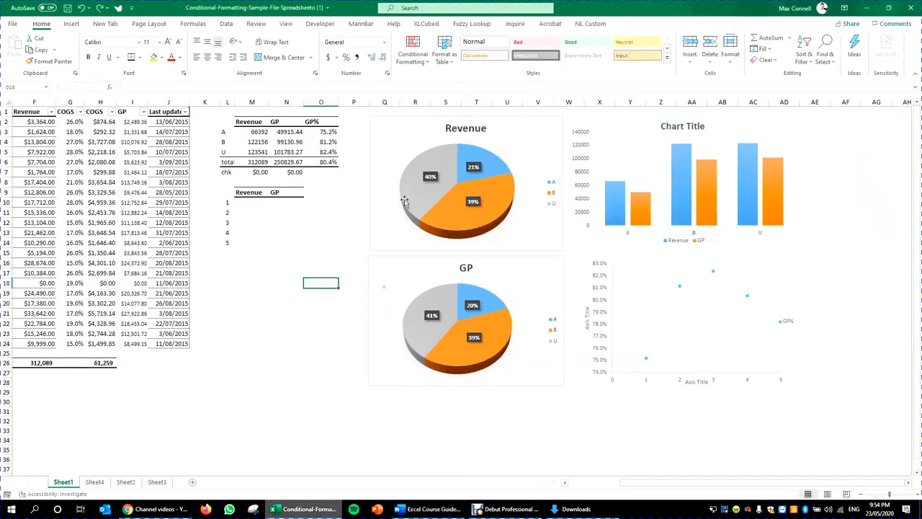
click(406, 204)
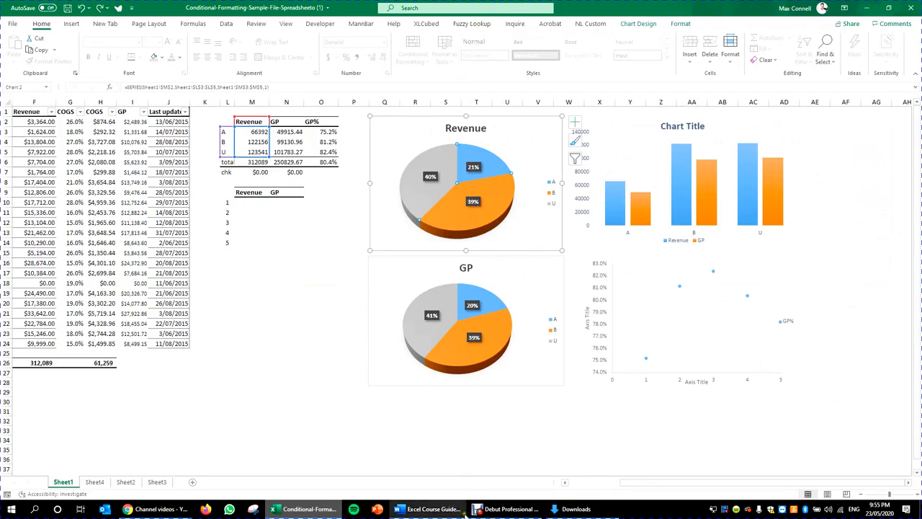
click(508, 508)
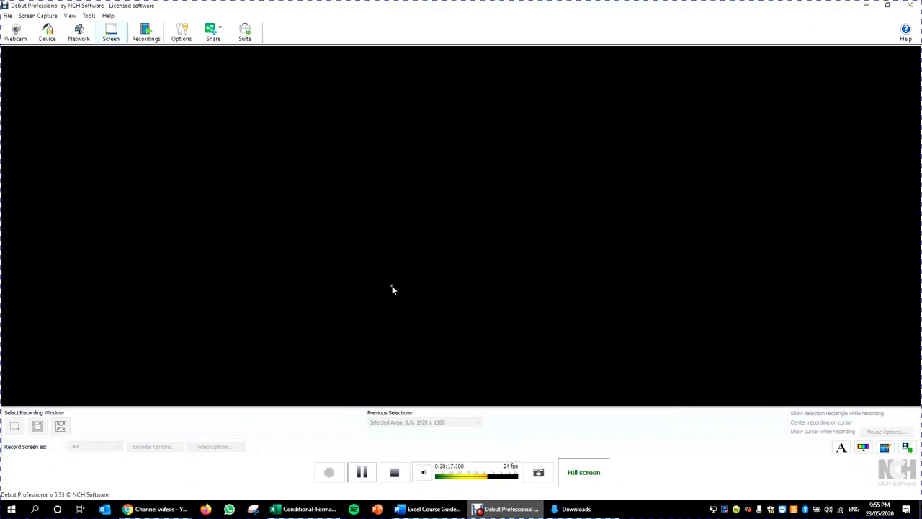